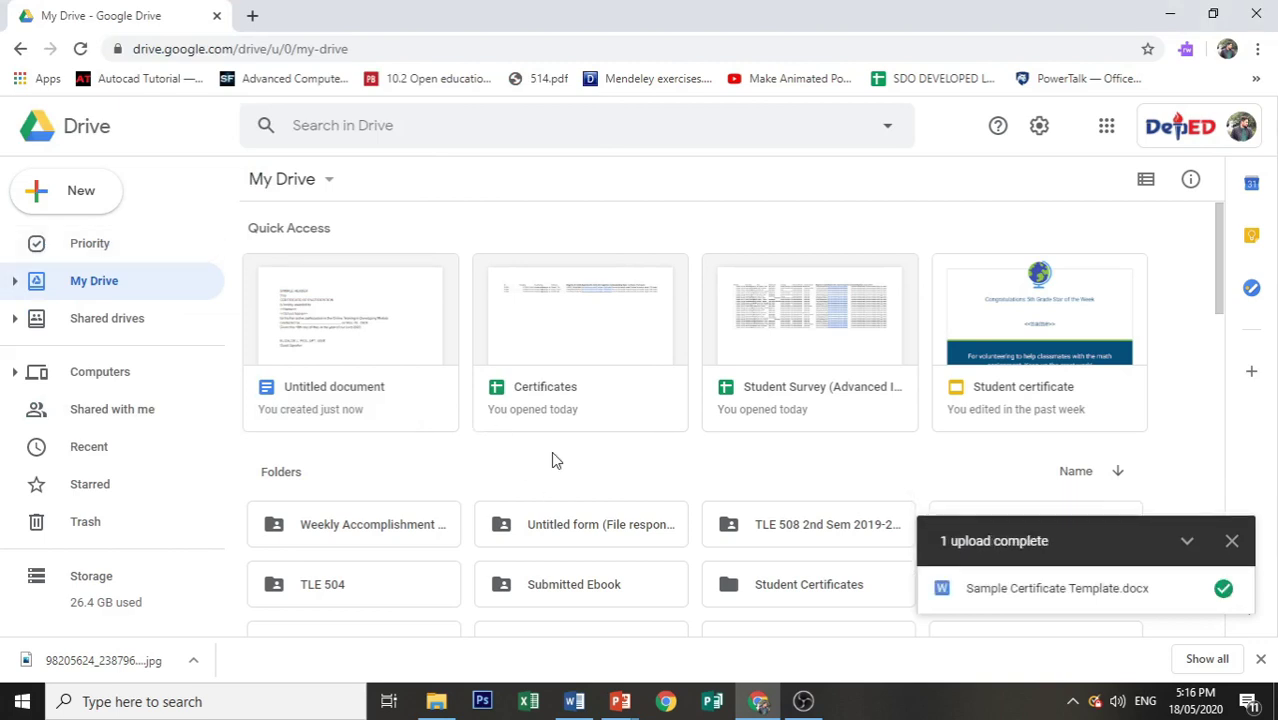
# Step: Open the uploaded Sample Certificate Template.docx from its Drive preview in Google Docs
pyautogui.click(985, 594)
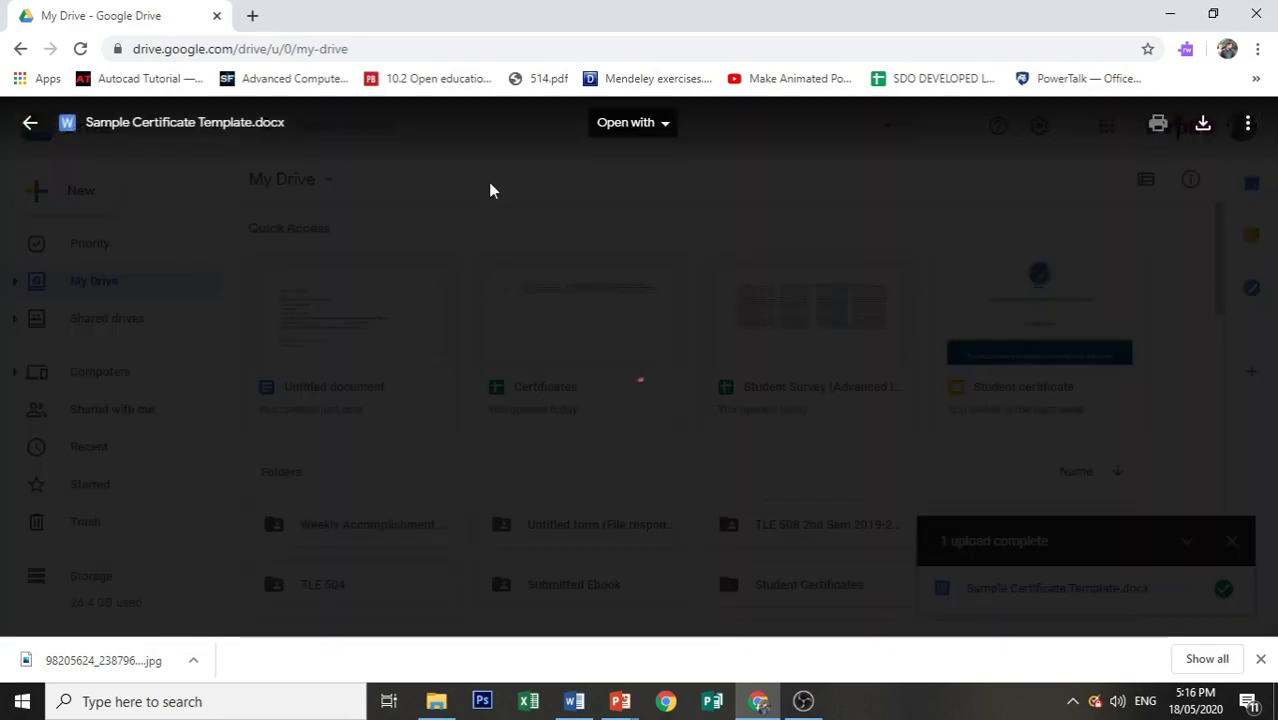
pyautogui.click(605, 128)
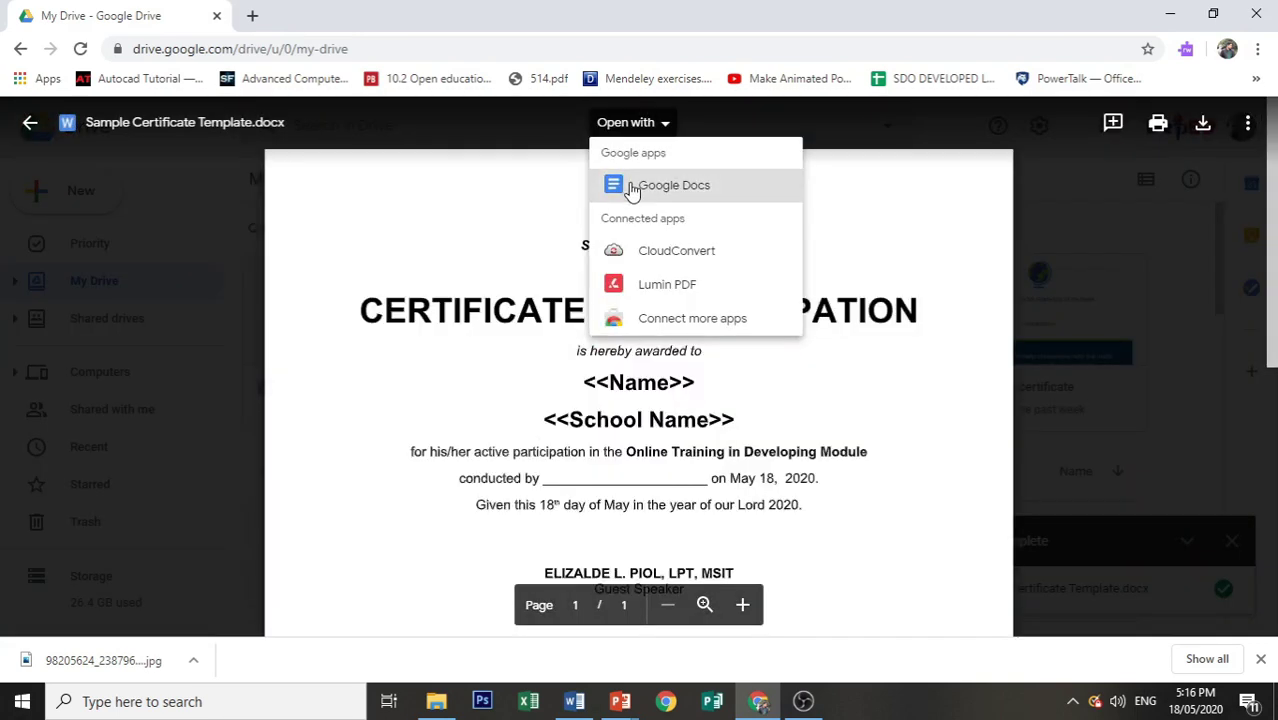
pyautogui.click(632, 188)
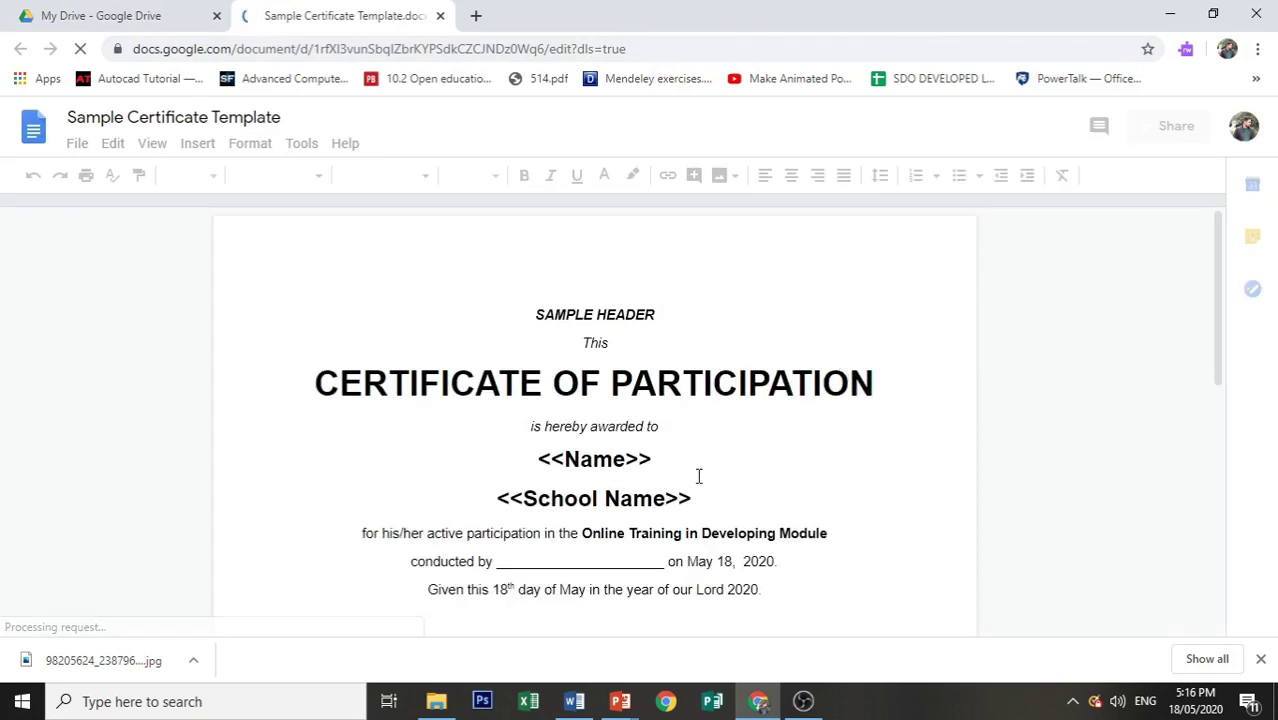
pyautogui.scroll(-3, 518, 454)
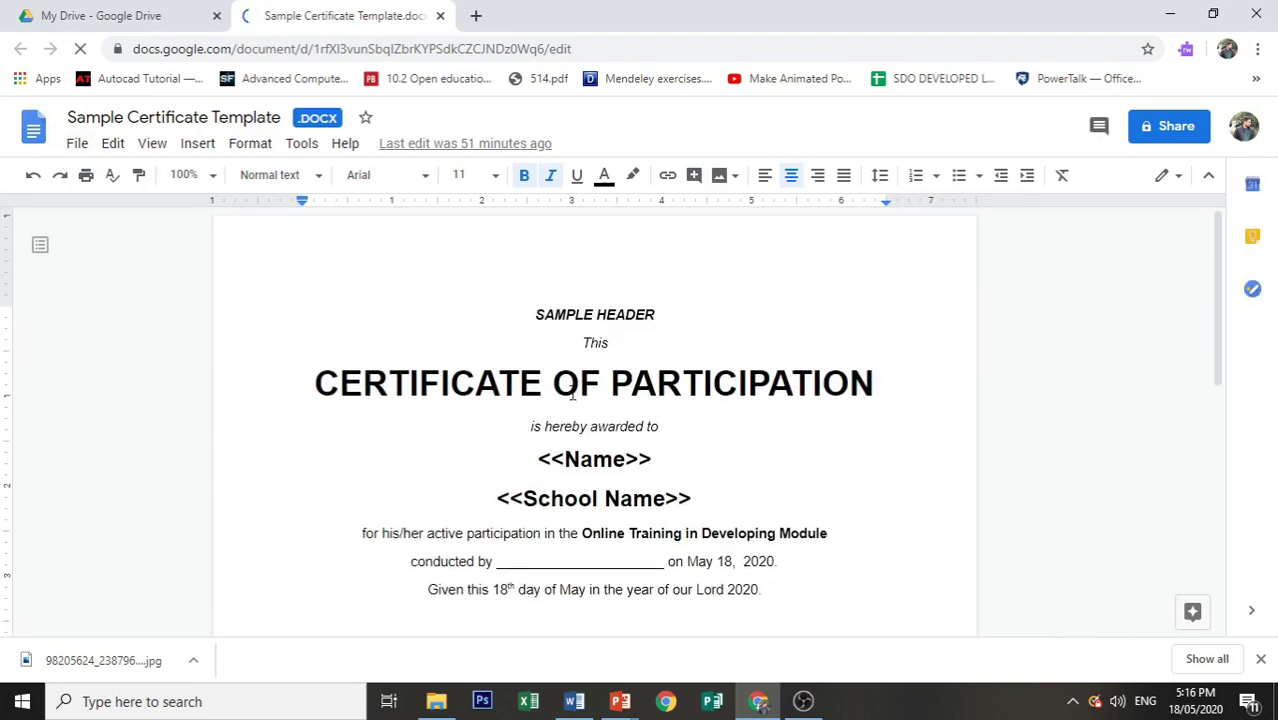
# Step: Save the certificate template as a native Google Docs copy, then close both document tabs
pyautogui.click(80, 145)
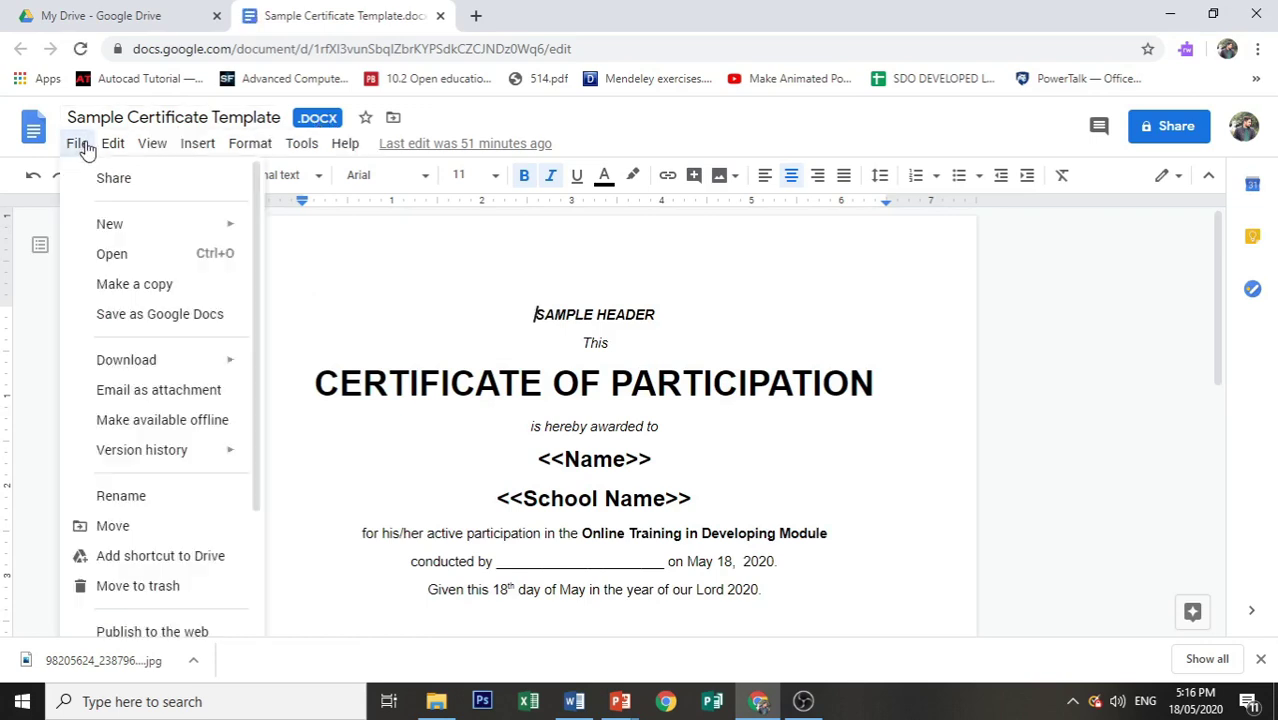
pyautogui.click(102, 316)
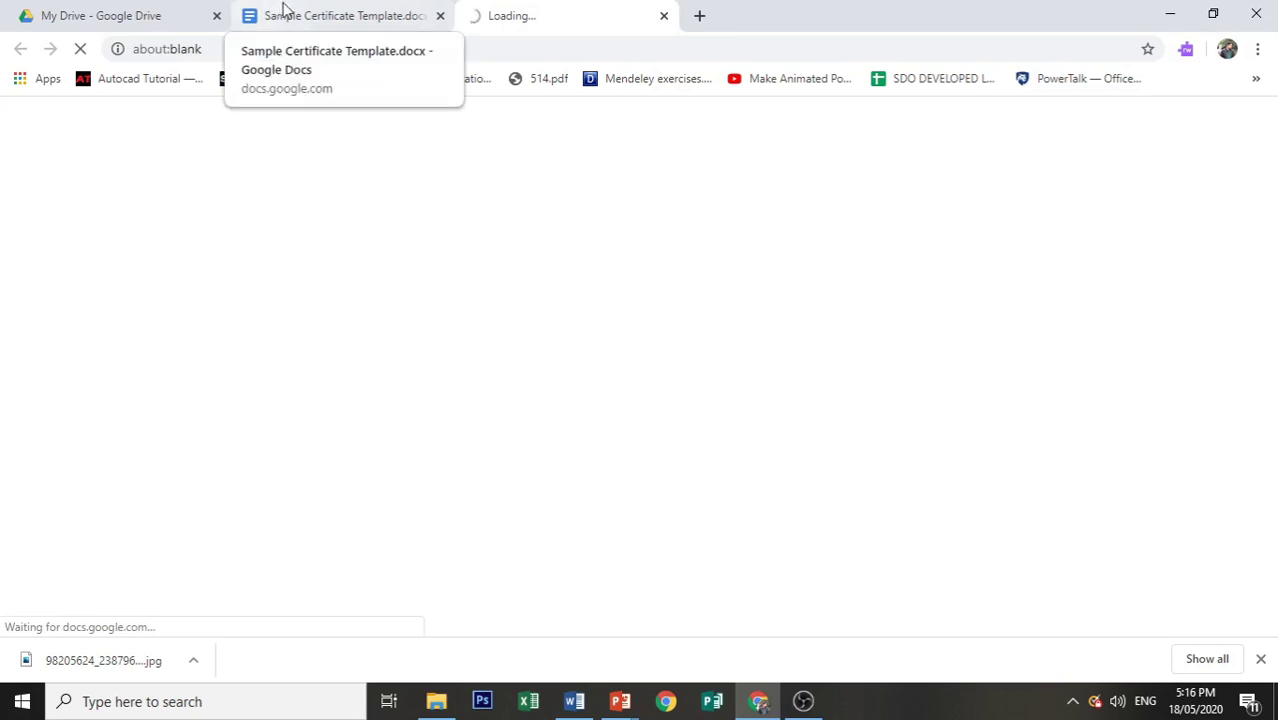
pyautogui.click(330, 15)
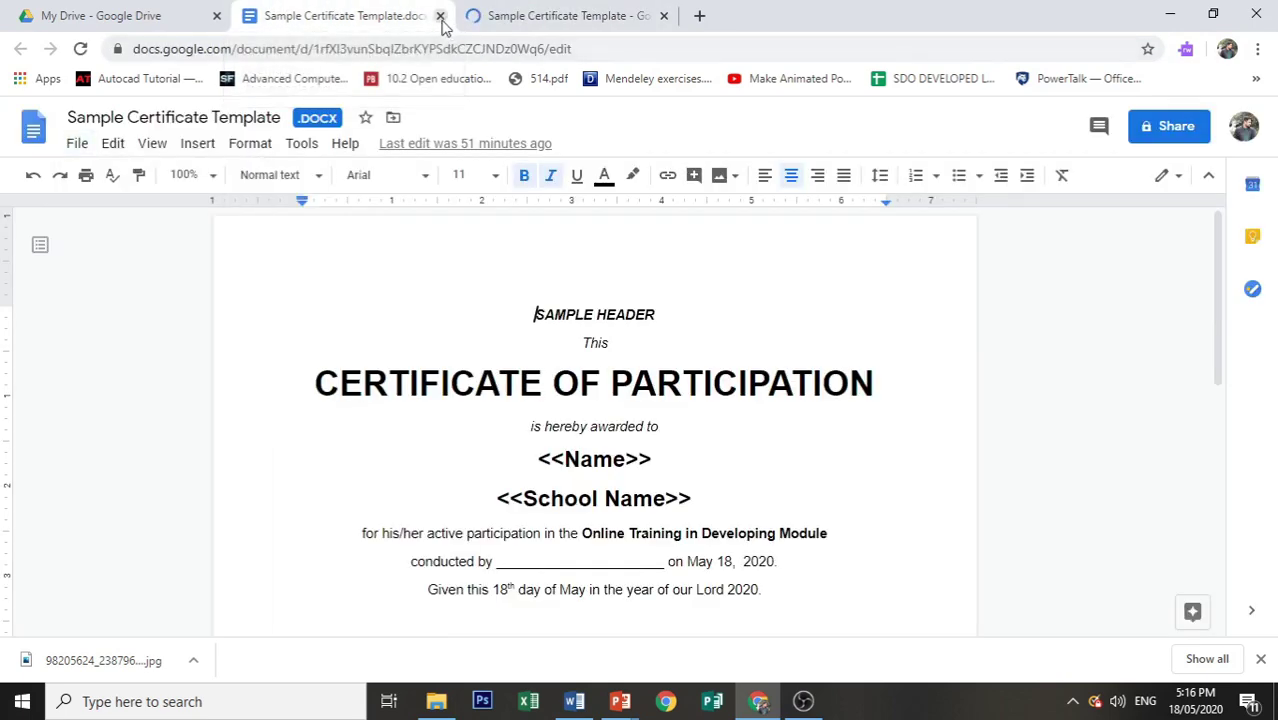
pyautogui.click(440, 15)
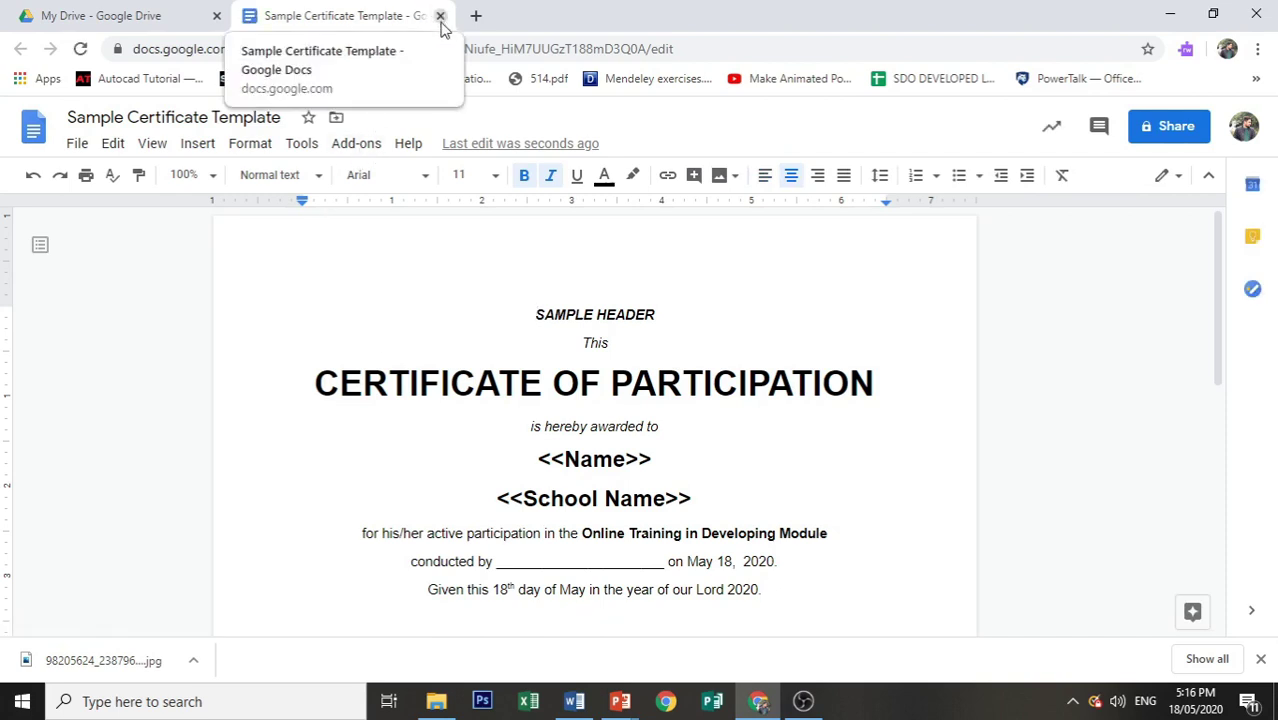
pyautogui.click(440, 17)
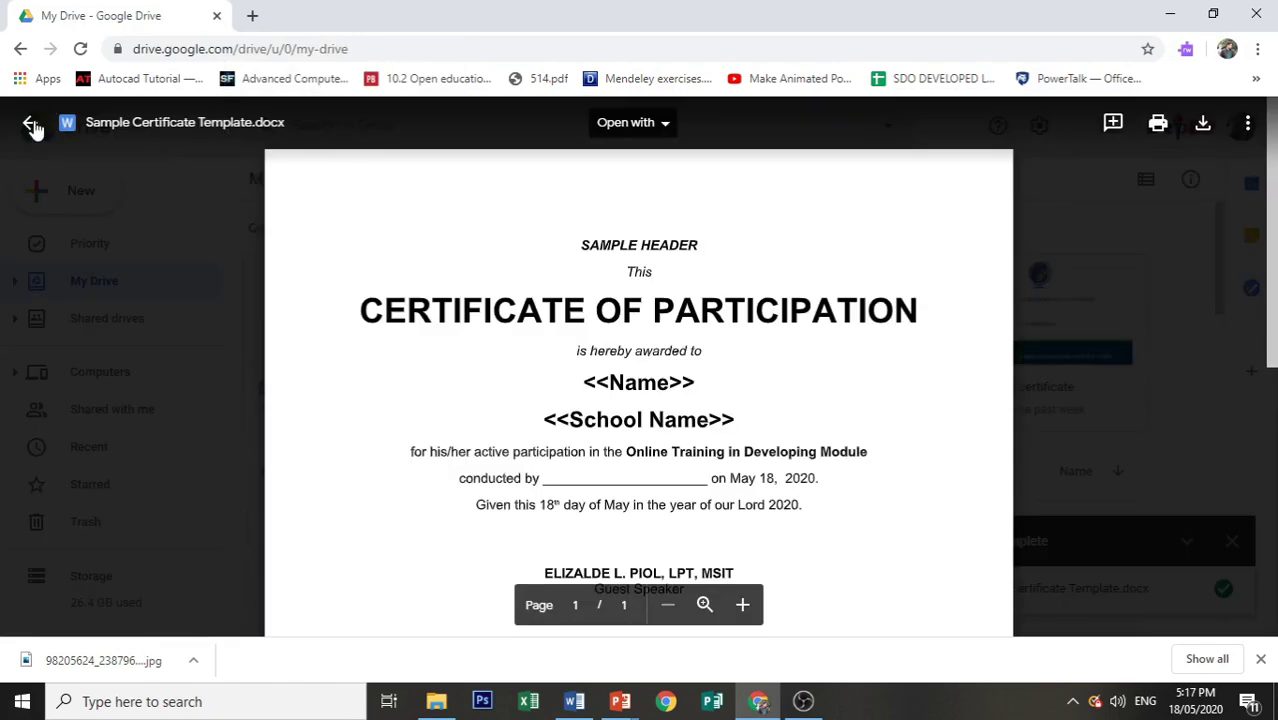
# Step: Close the file preview and create a new blank Google Form from My Drive
pyautogui.click(31, 124)
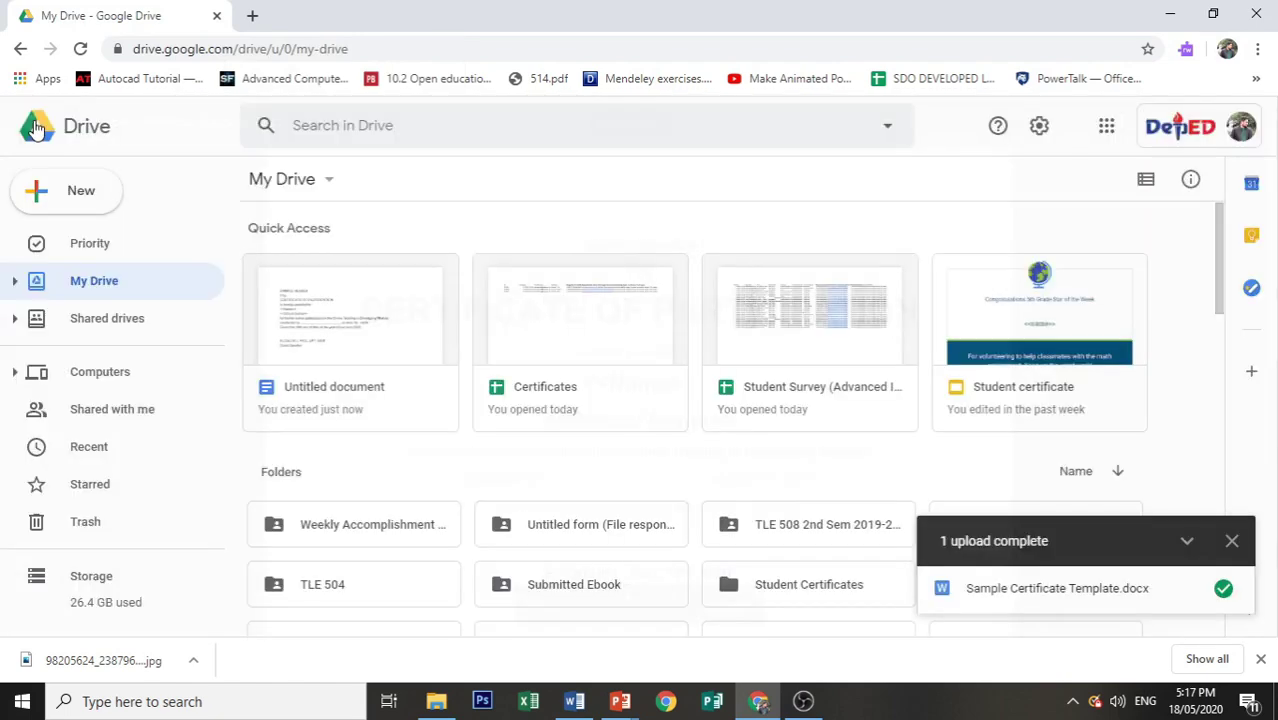
pyautogui.click(82, 200)
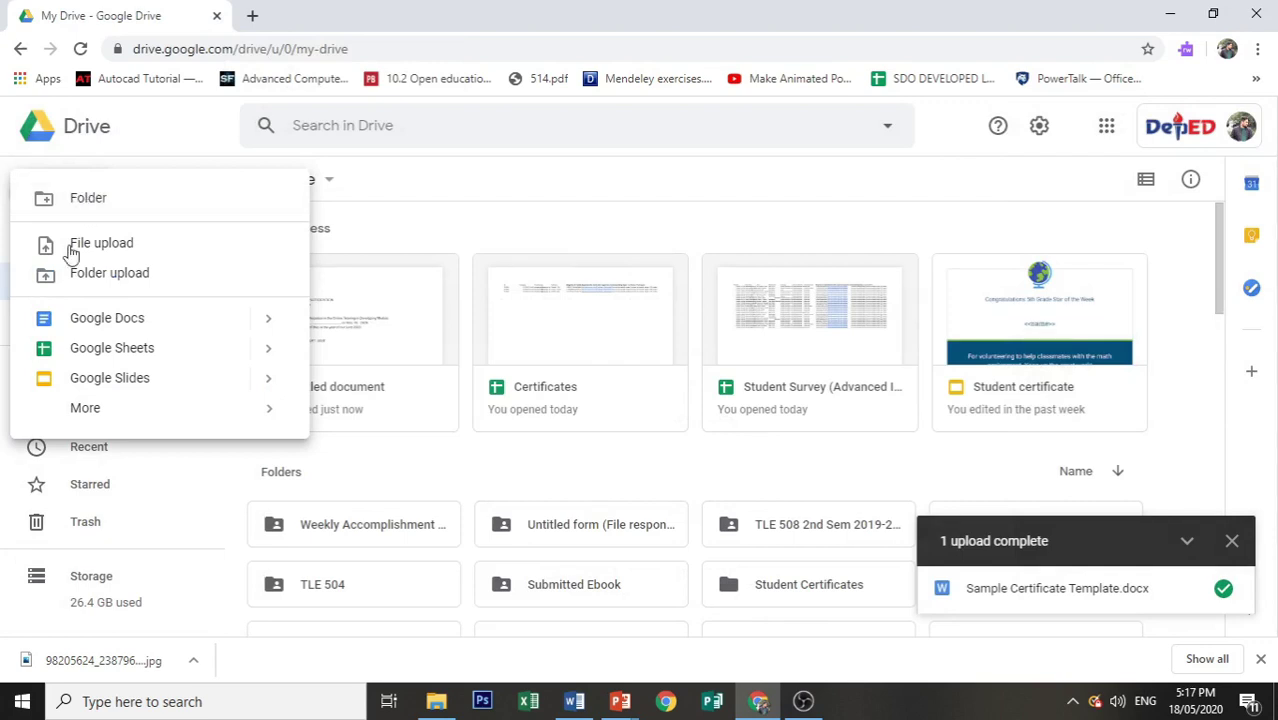
pyautogui.moveTo(22, 420)
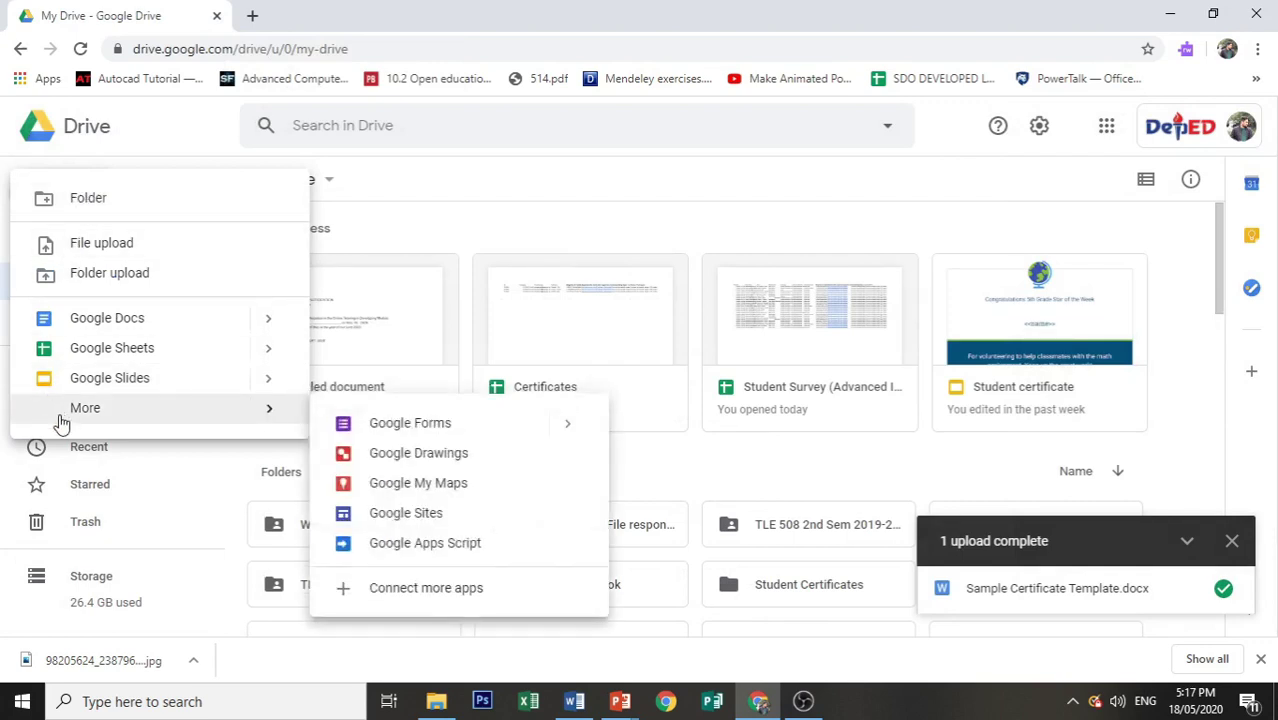
pyautogui.click(374, 423)
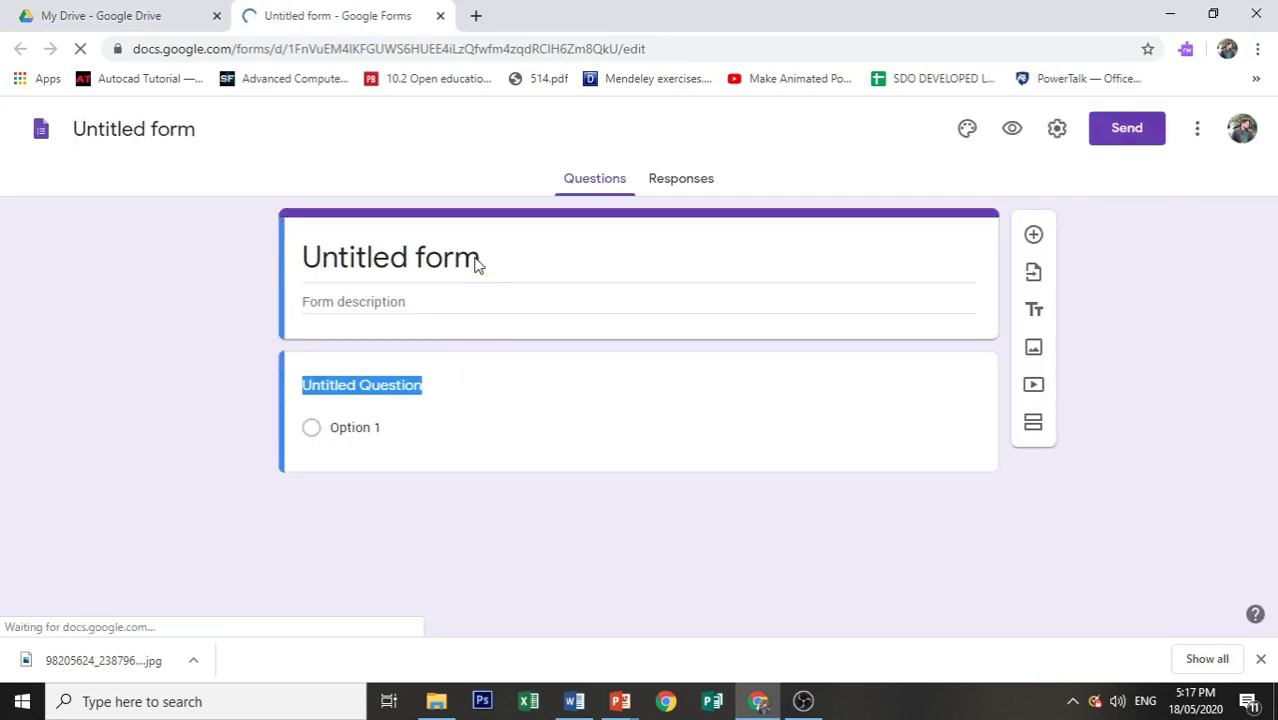
# Step: Title the form 'Sample Certificates' and rename the form file to match
pyautogui.write('Sm')
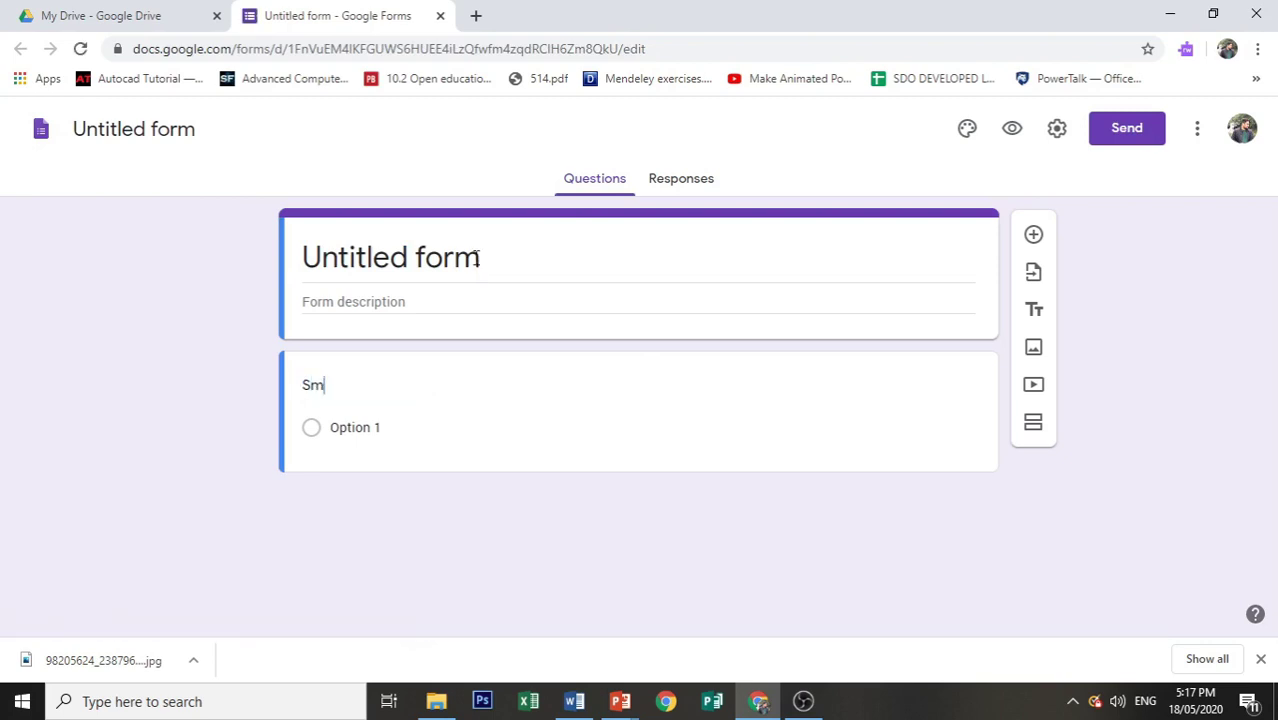
pyautogui.click(519, 255)
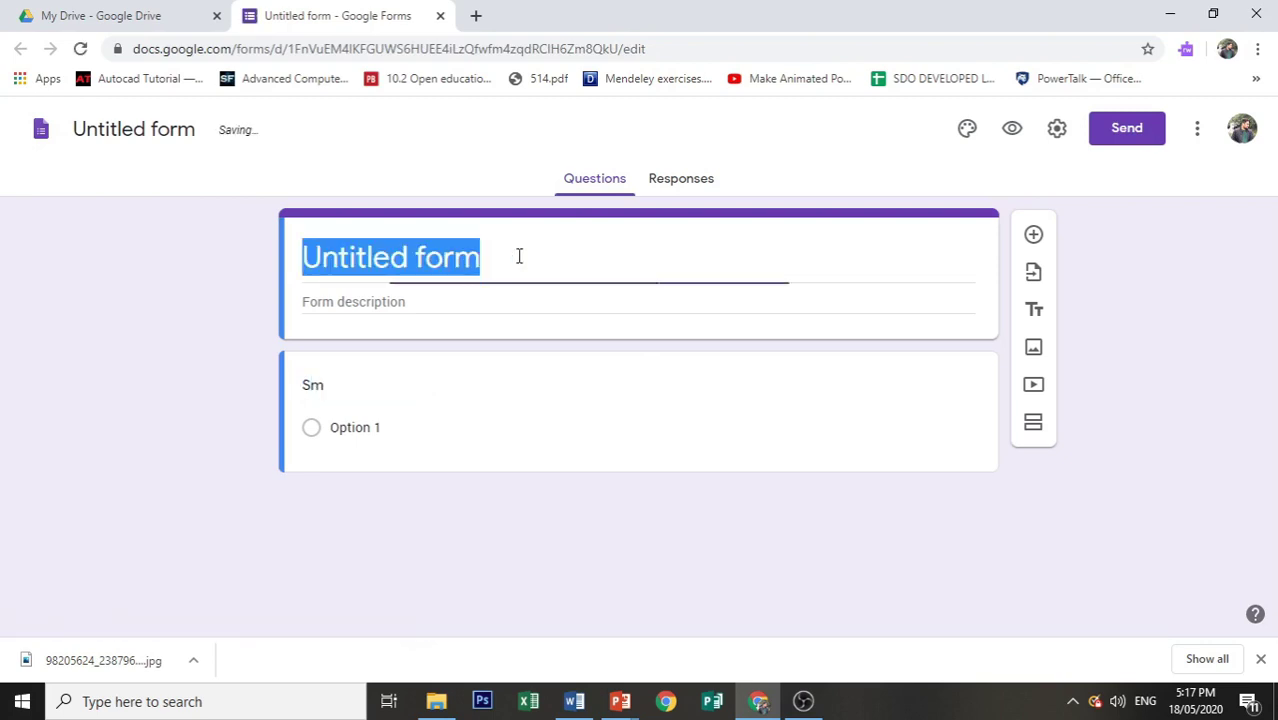
pyautogui.write('SA')
pyautogui.press('BackSpace')
pyautogui.write('a')
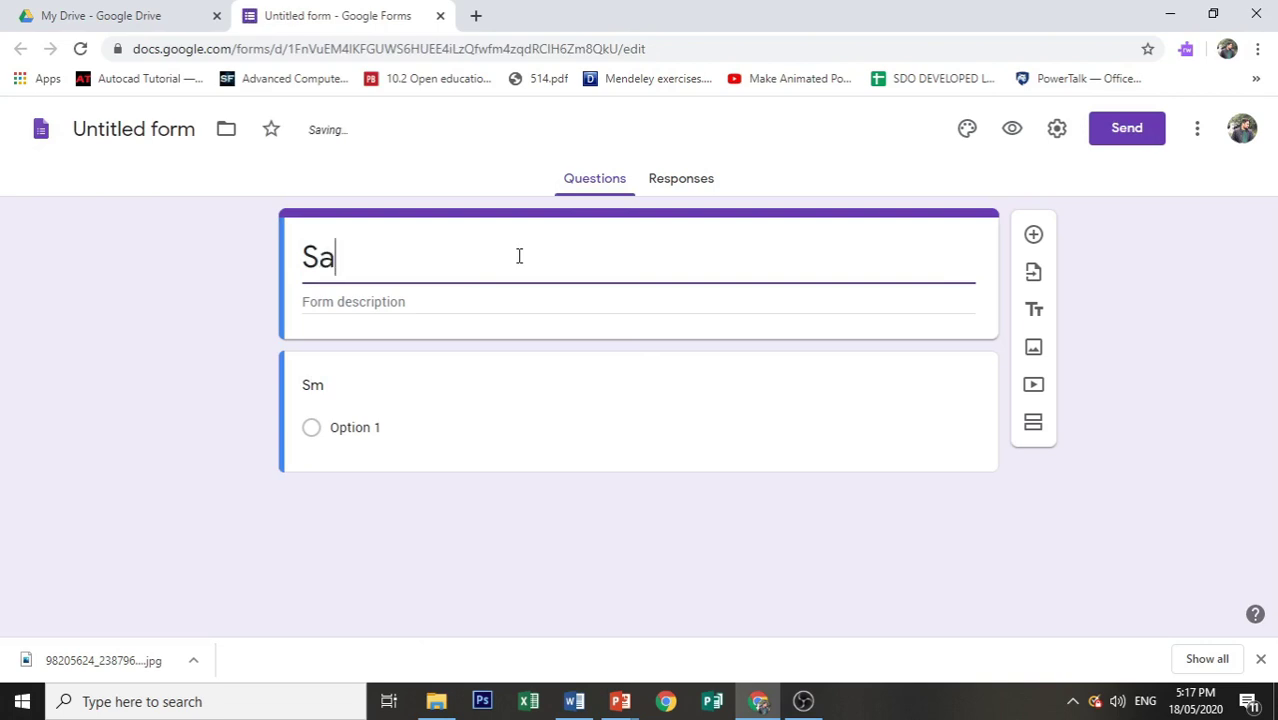
pyautogui.write('mple Cert')
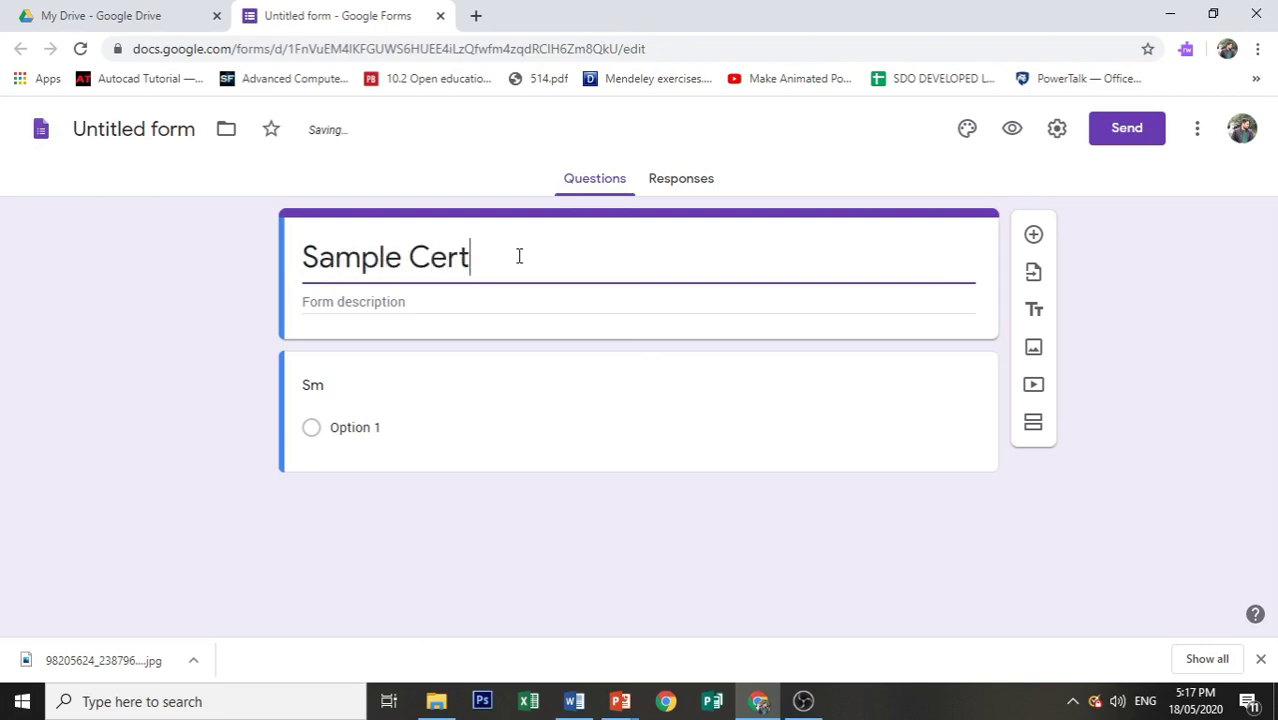
pyautogui.write('ificates')
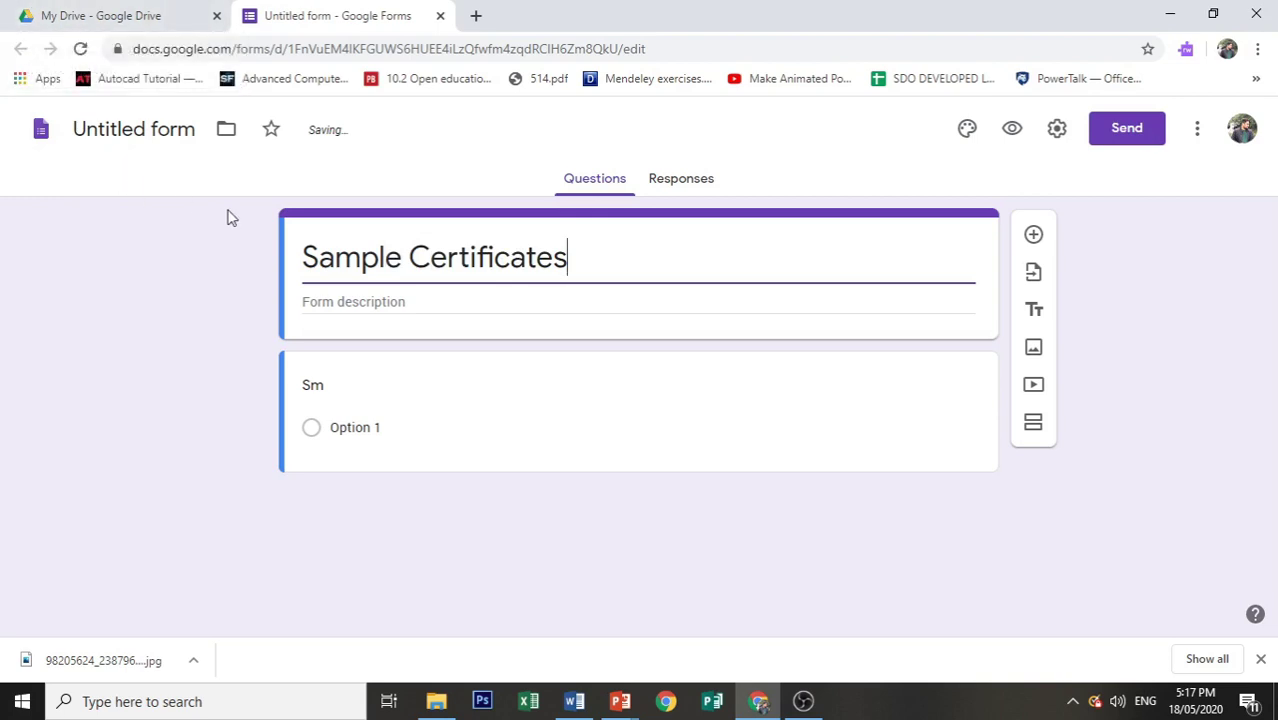
pyautogui.hotkey('ctrl', 'a')
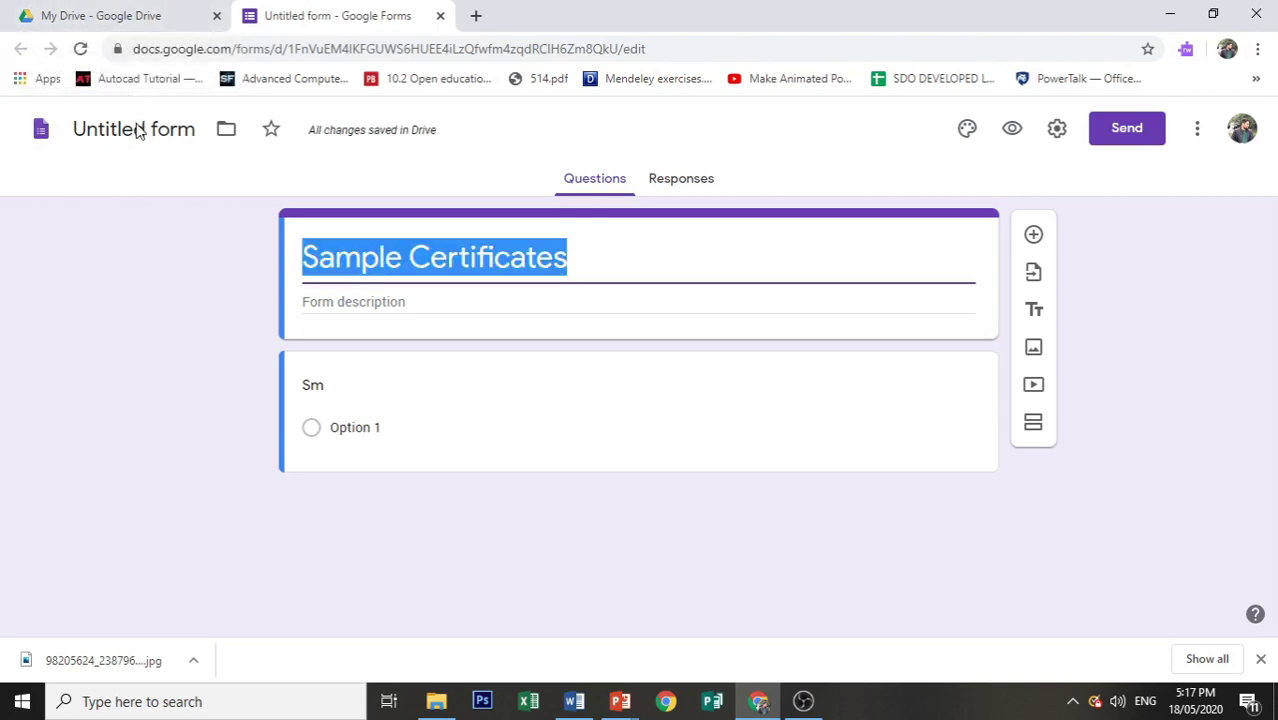
pyautogui.click(137, 128)
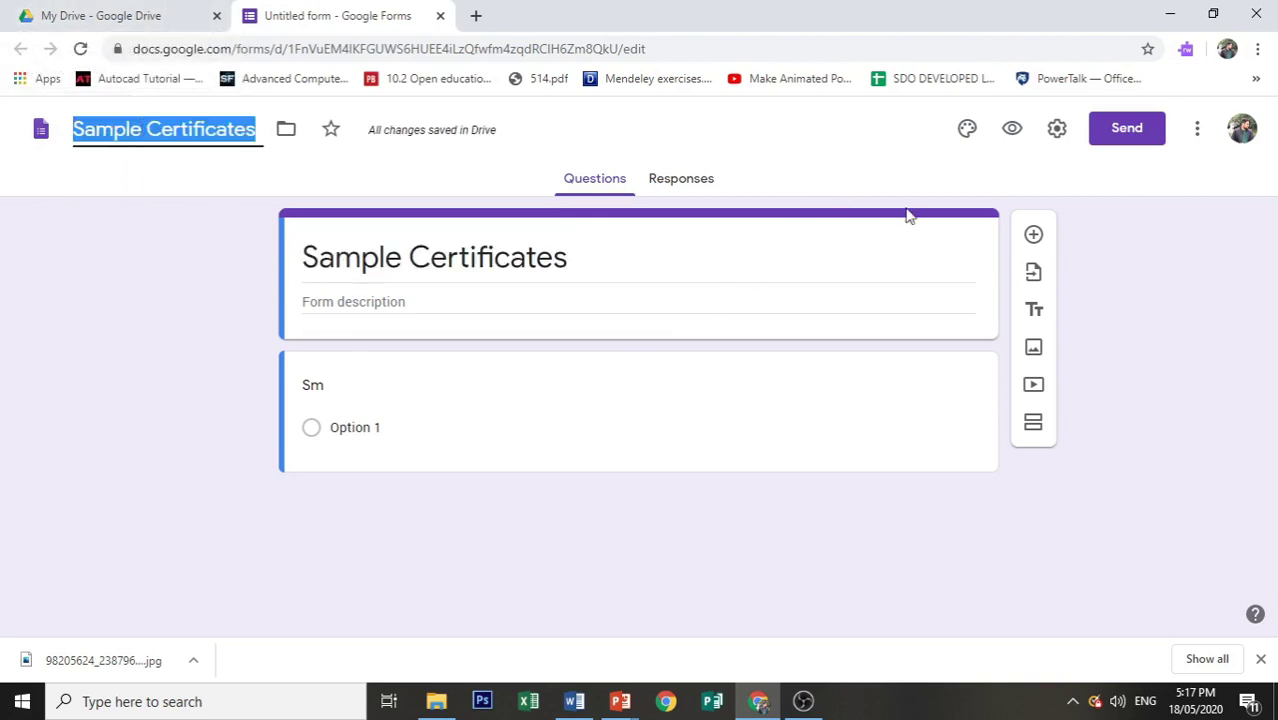
pyautogui.click(1201, 414)
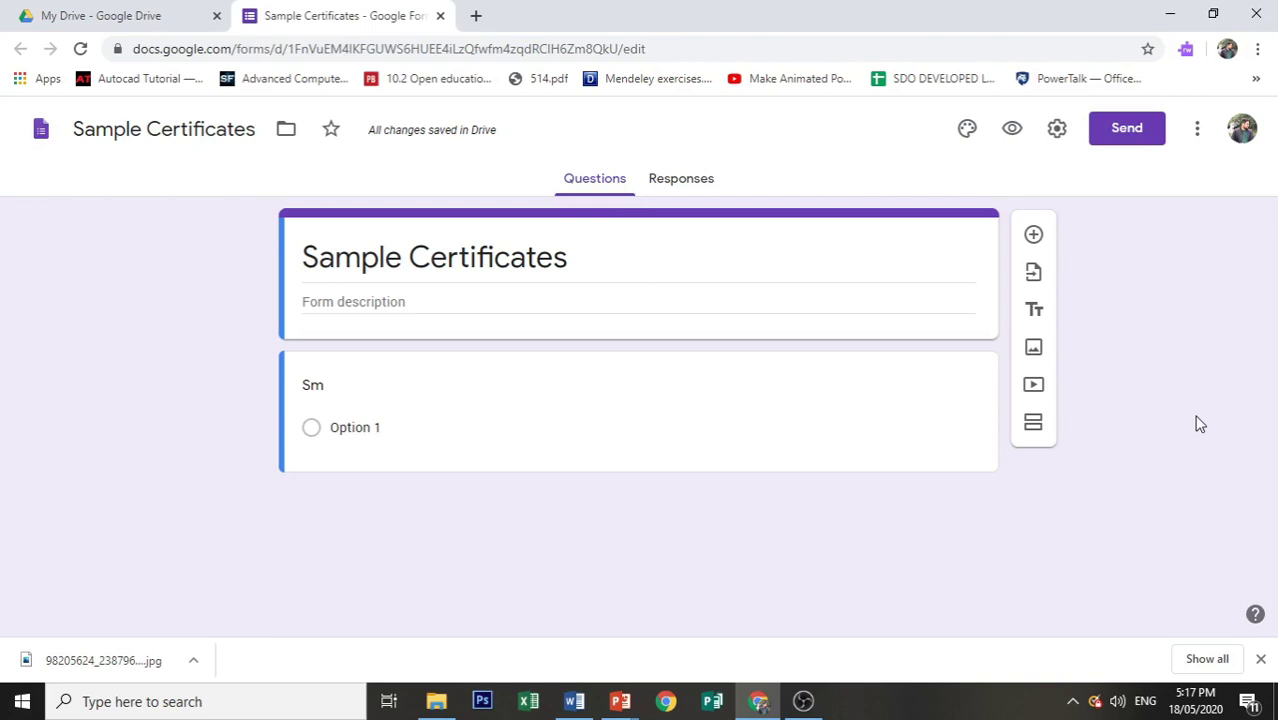
# Step: Collect email addresses, limit to 1 response, drop the Department of Education restriction, and save
pyautogui.click(1055, 143)
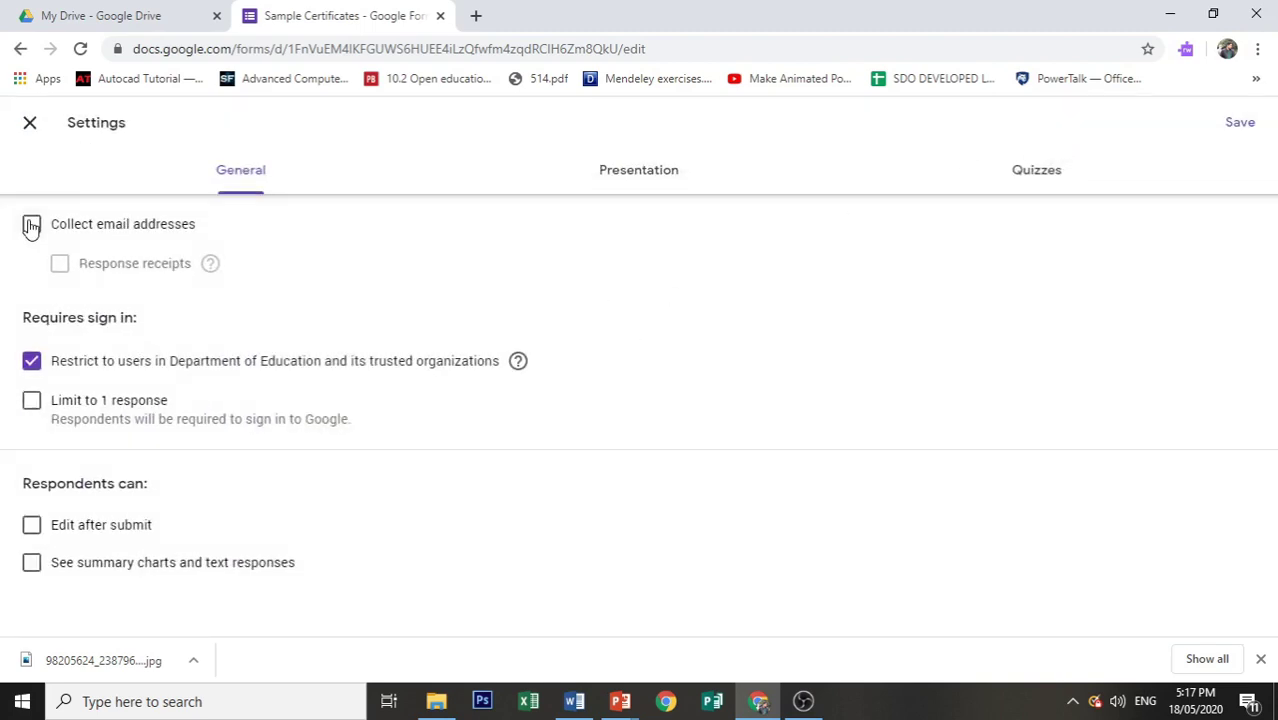
pyautogui.click(31, 226)
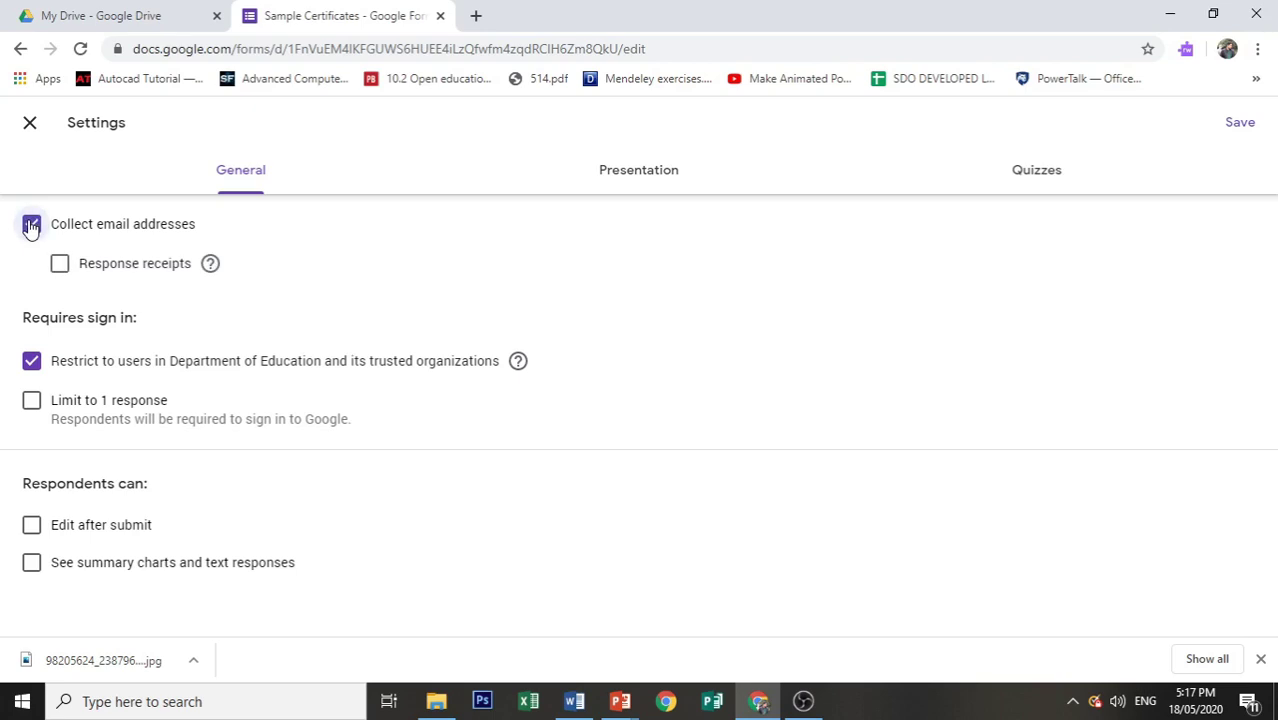
pyautogui.click(32, 361)
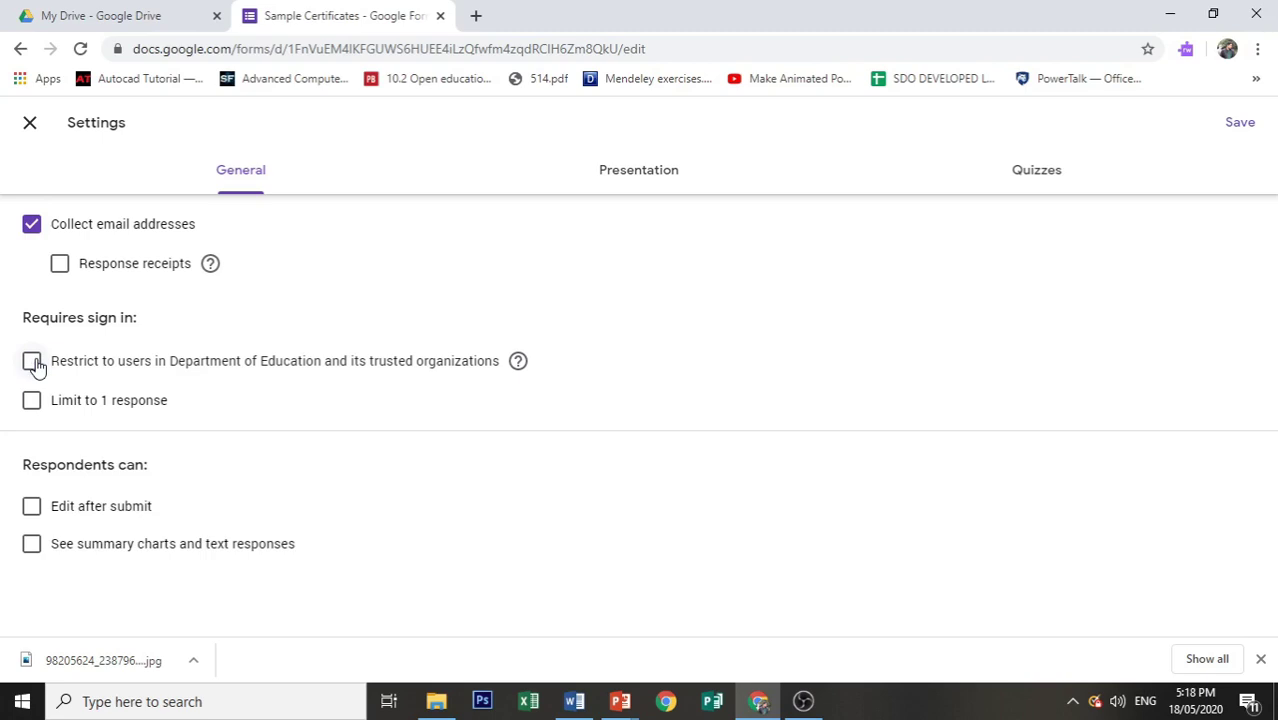
pyautogui.click(29, 410)
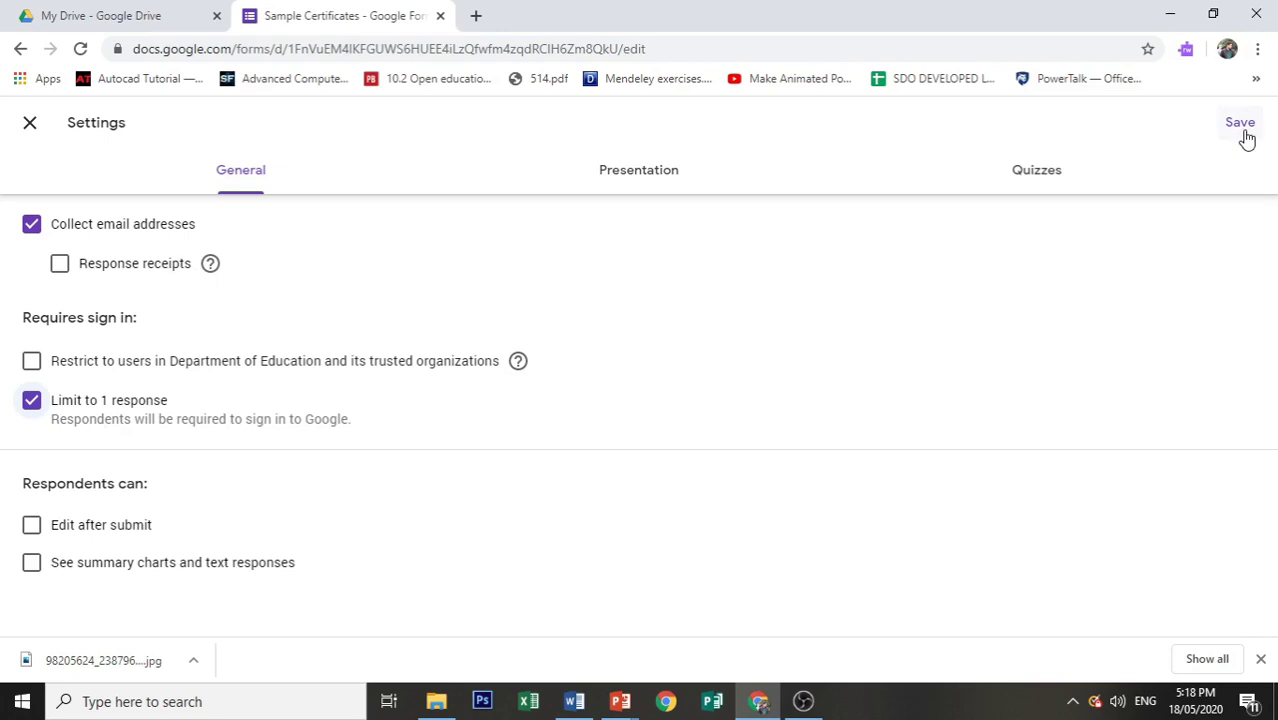
pyautogui.click(1240, 124)
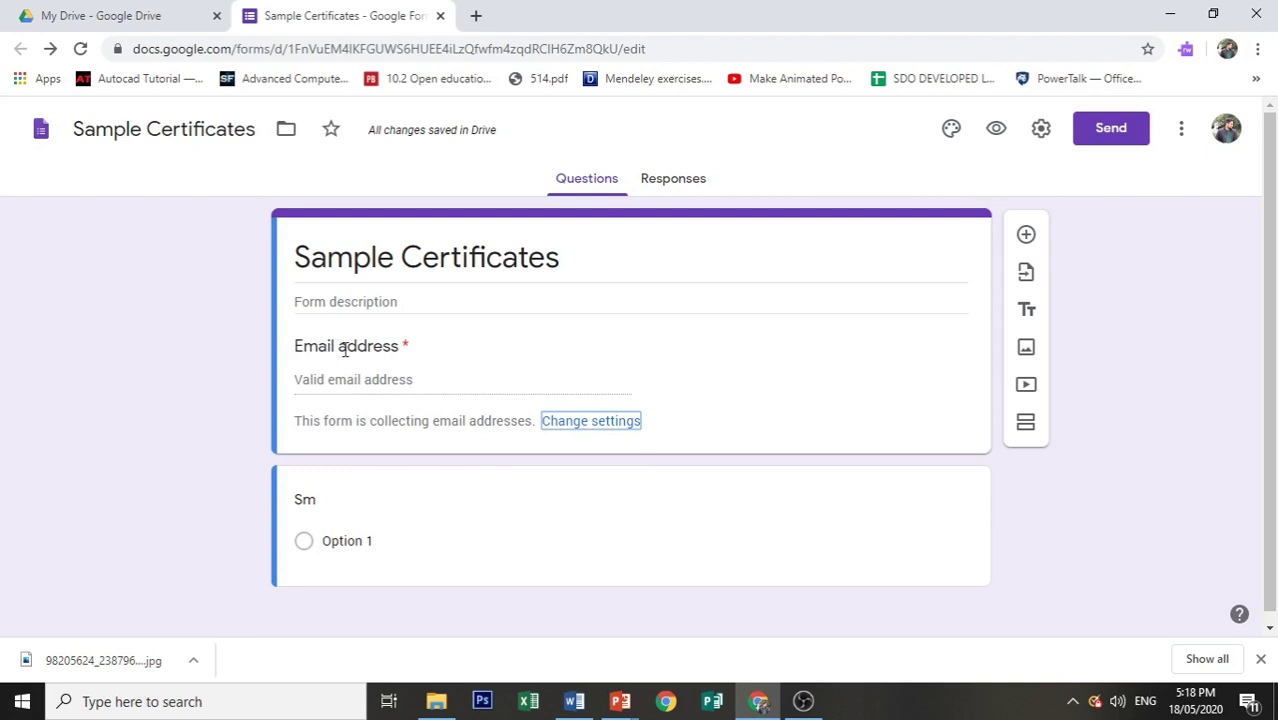
# Step: Retitle the second question 'Full Name' and make it required
pyautogui.click(338, 512)
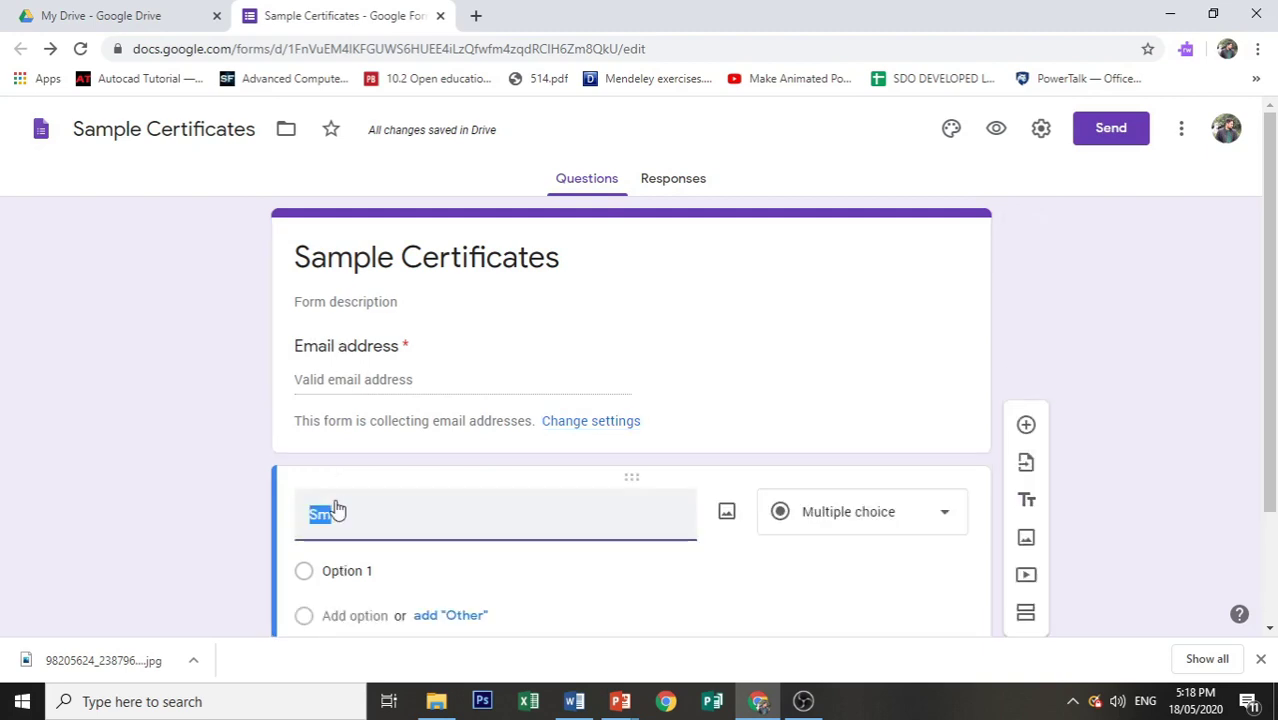
pyautogui.write('Nam')
pyautogui.press('BackSpace')
pyautogui.press('BackSpace')
pyautogui.press('BackSpace')
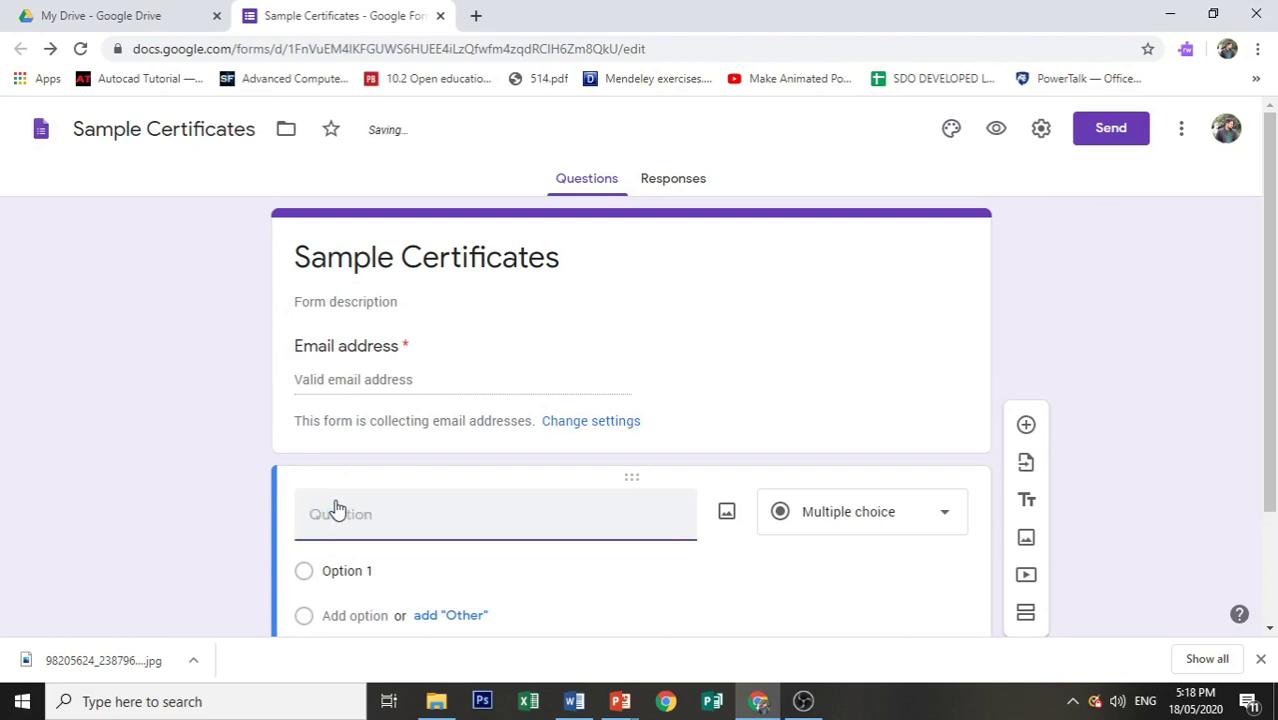
pyautogui.write('Full Name')
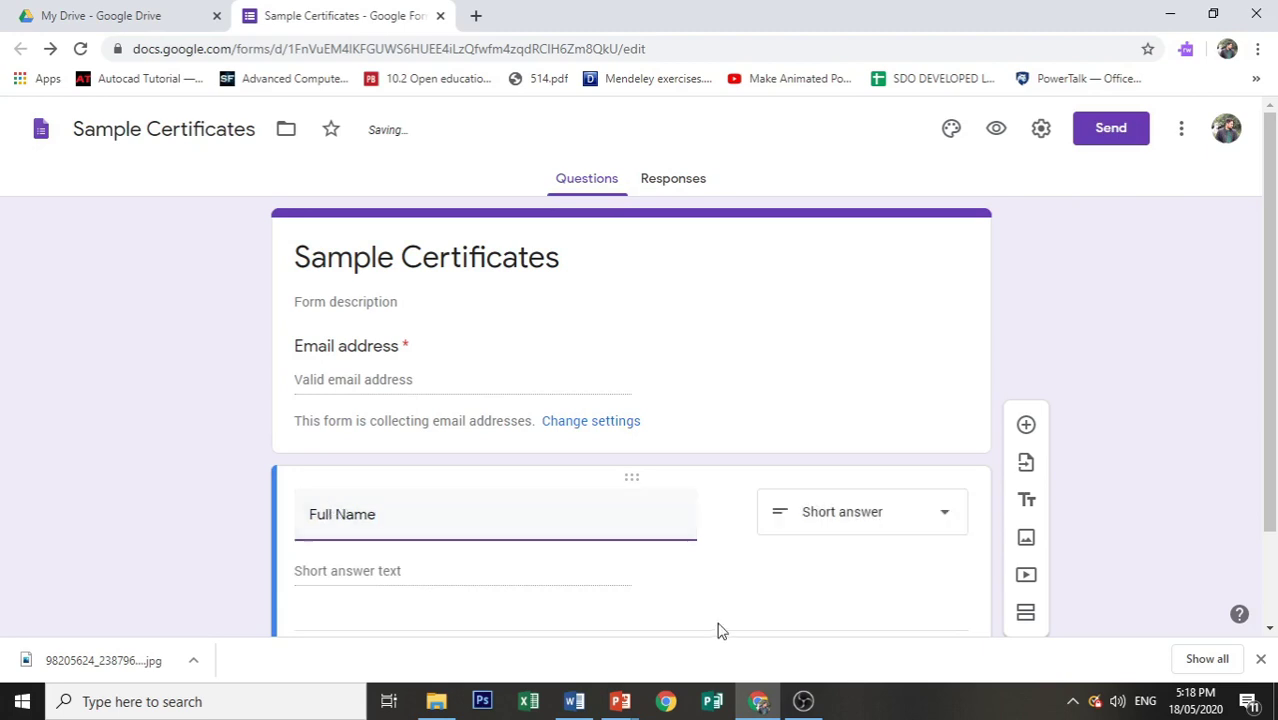
pyautogui.scroll(-1, 716, 625)
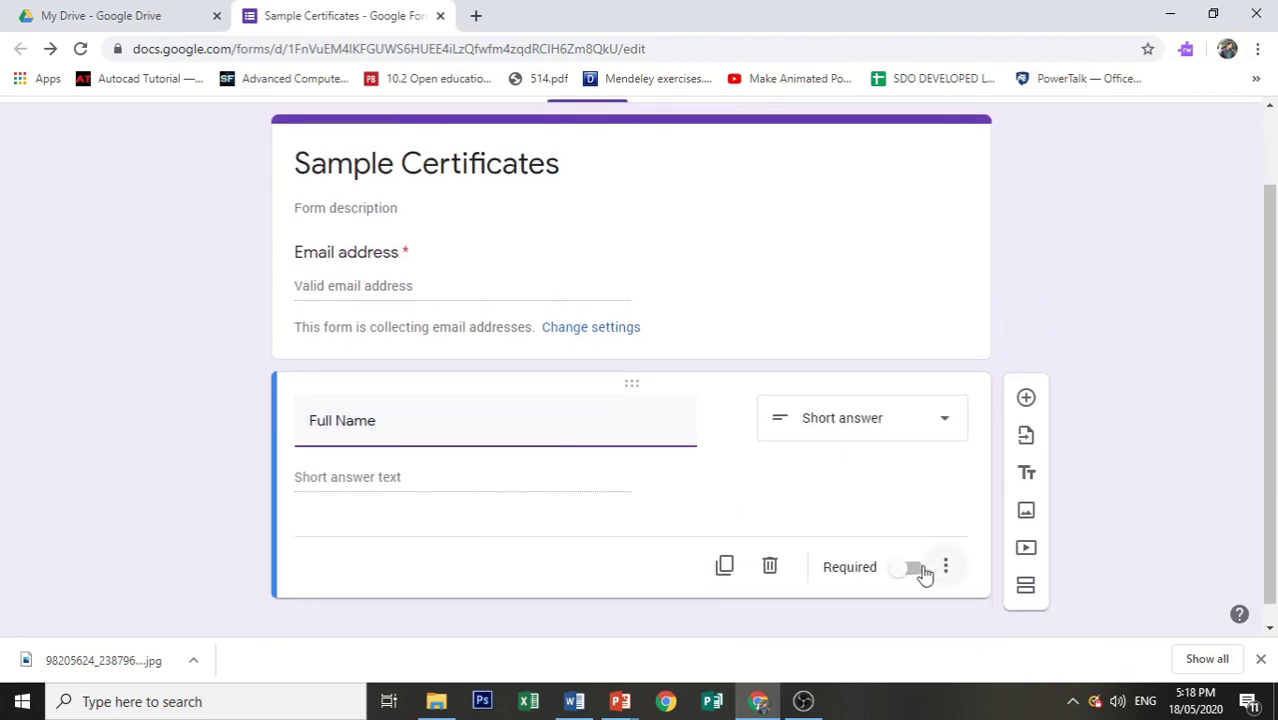
pyautogui.click(923, 570)
pyautogui.click(918, 572)
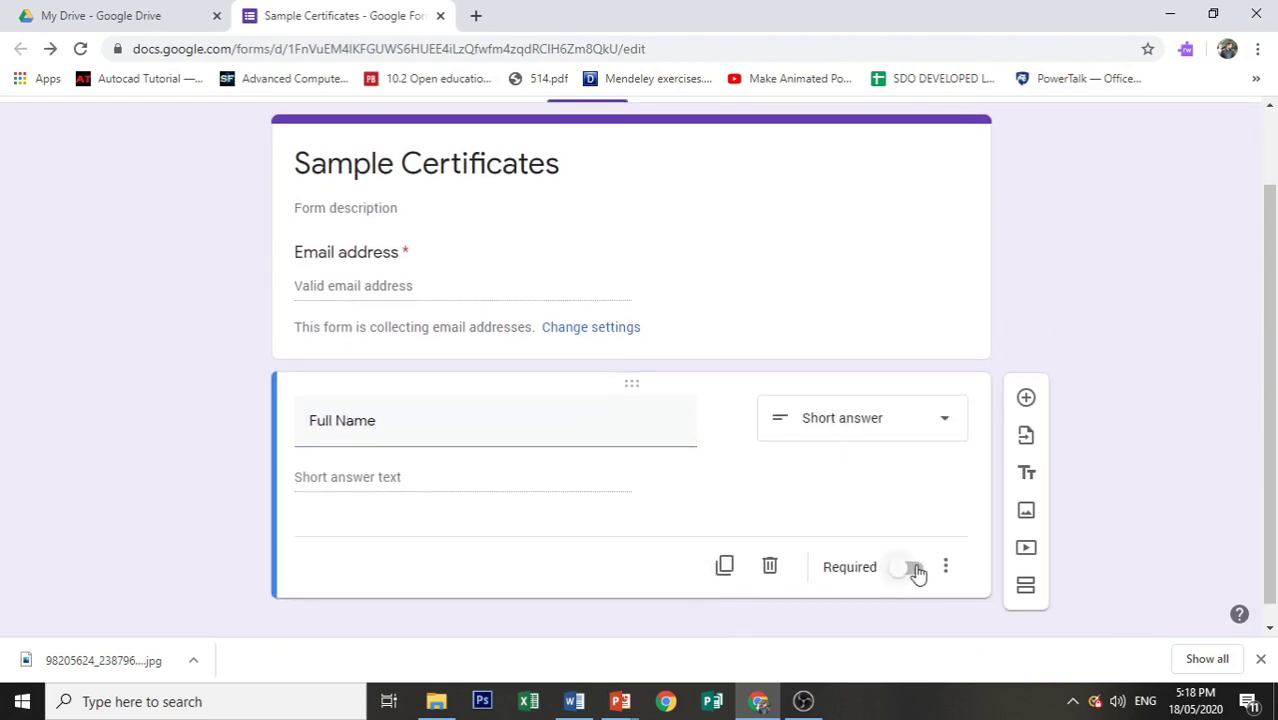
pyautogui.click(915, 570)
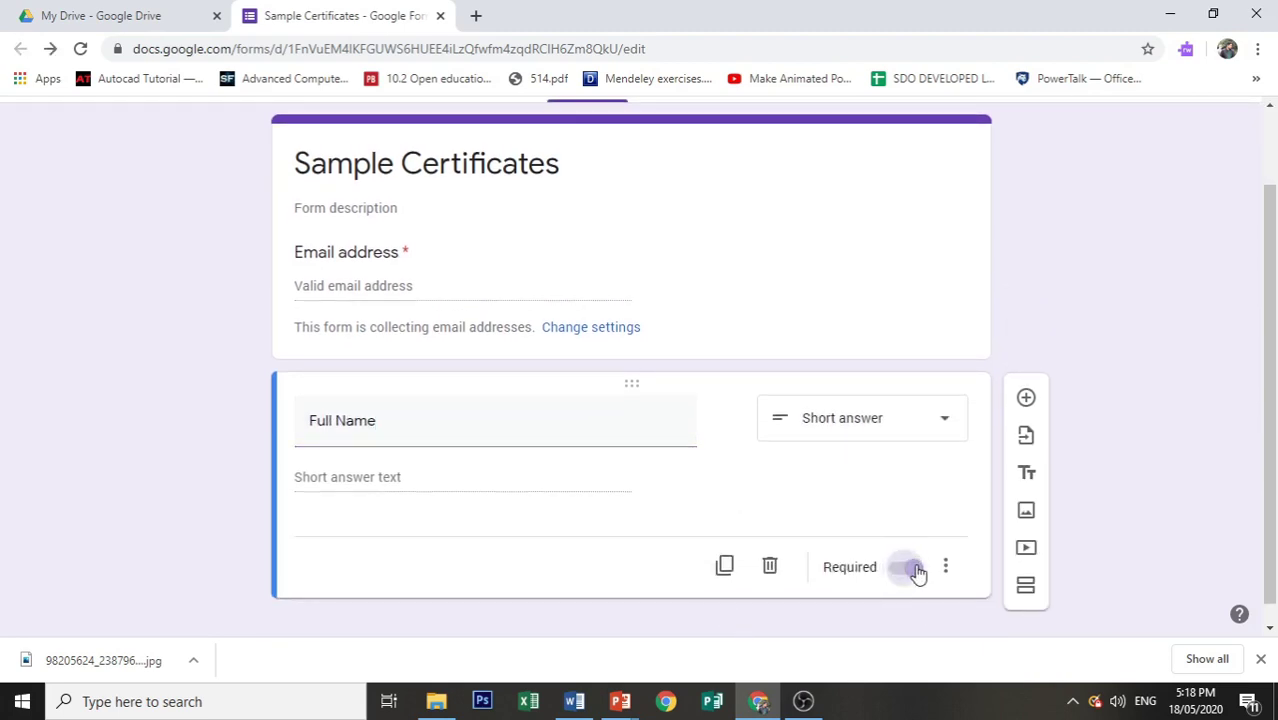
# Step: Add a required short-answer question 'School Name' below Full Name
pyautogui.click(1022, 400)
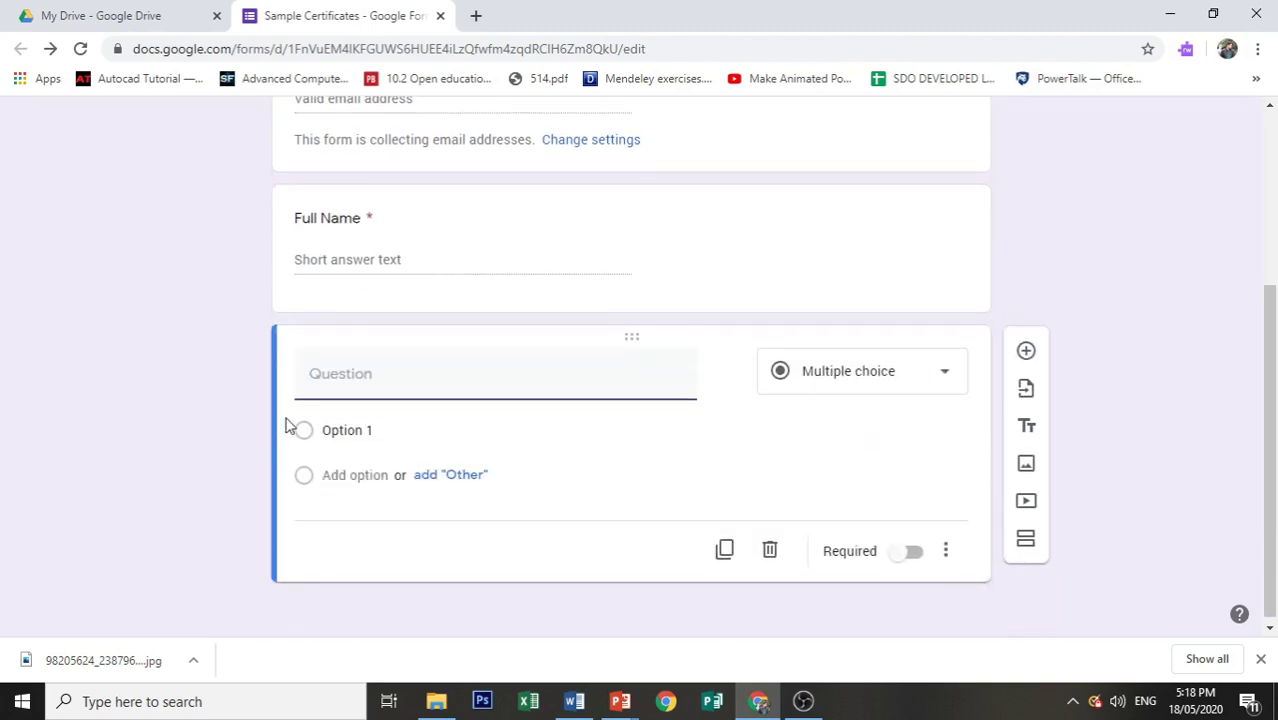
pyautogui.write('School Name')
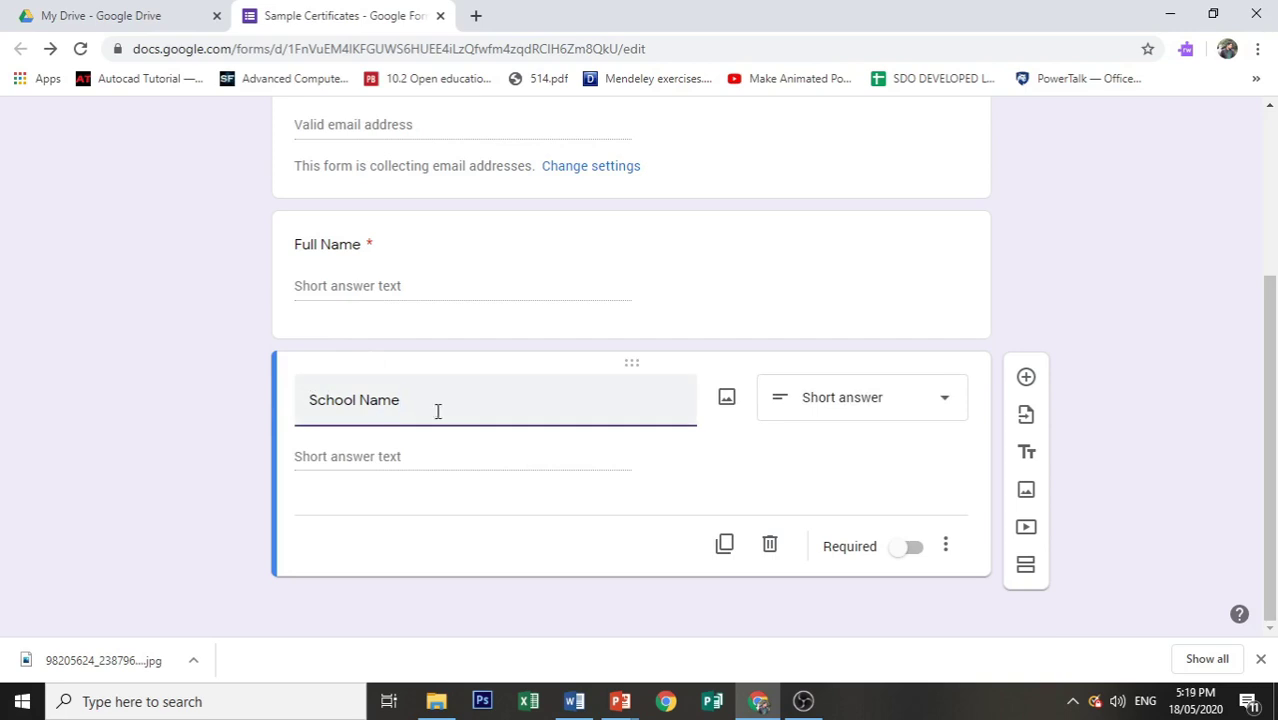
pyautogui.click(918, 551)
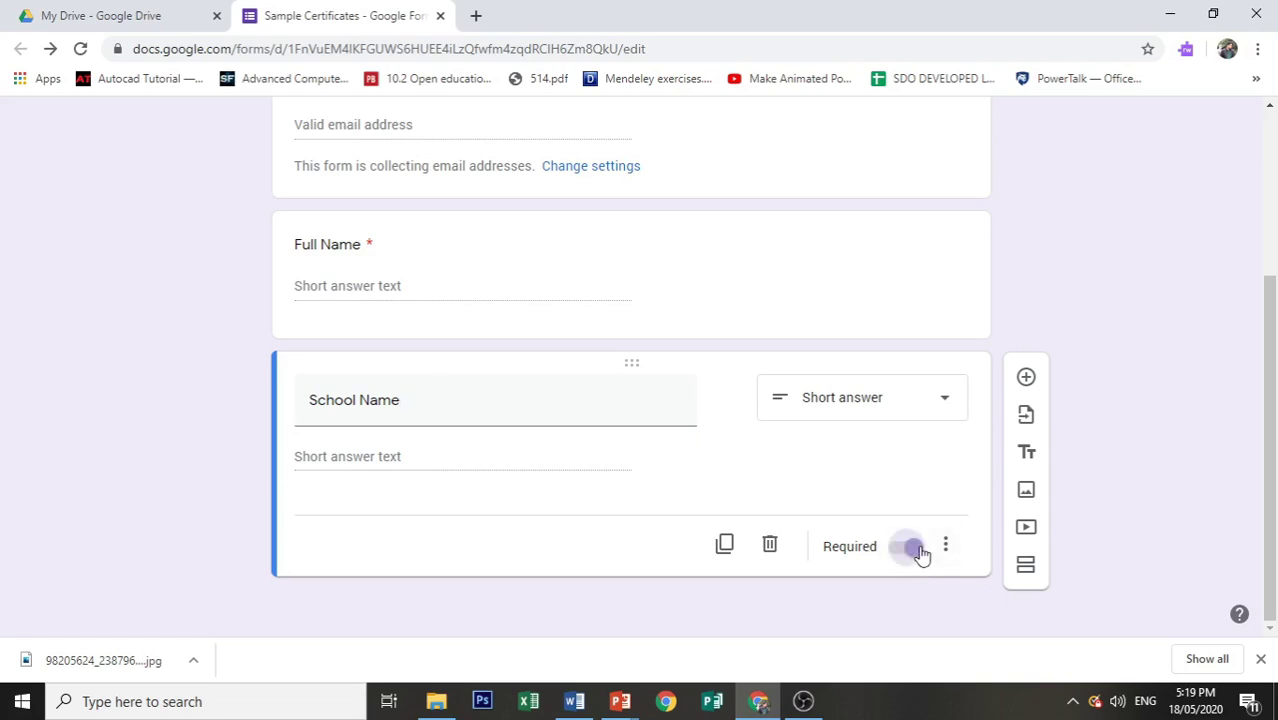
pyautogui.scroll(3, 742, 520)
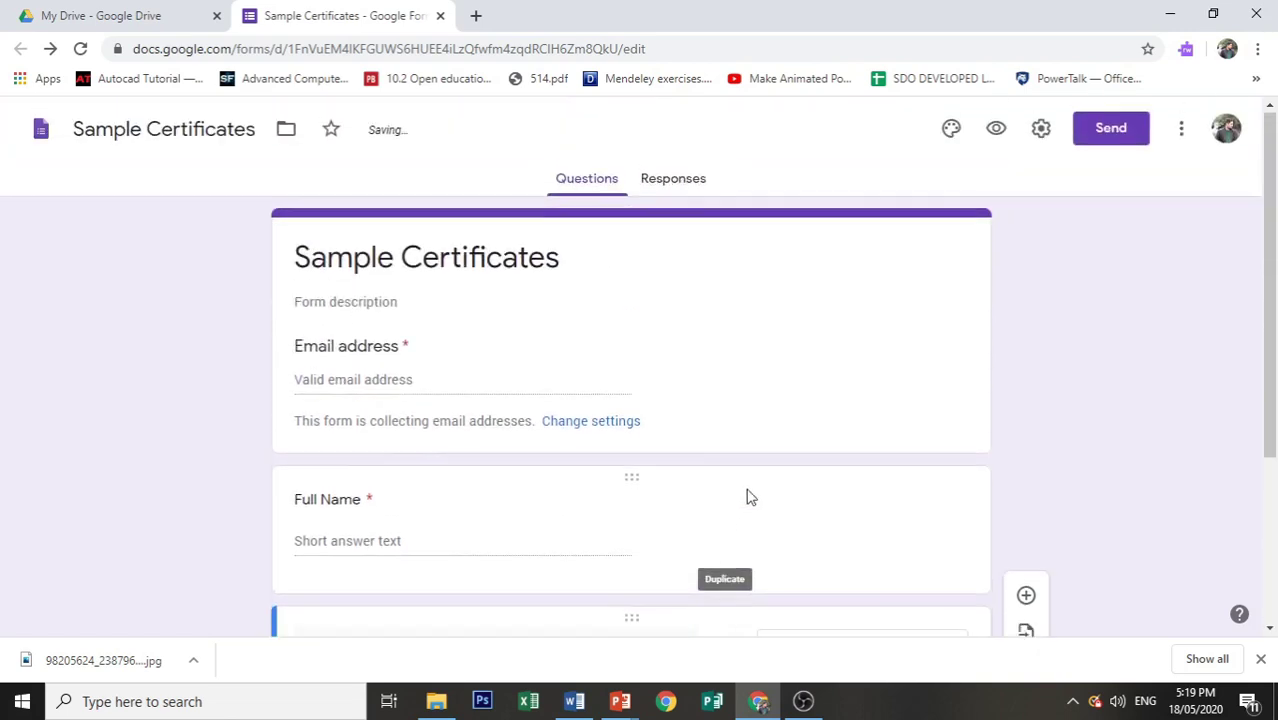
pyautogui.scroll(-3, 765, 262)
pyautogui.scroll(5, 765, 268)
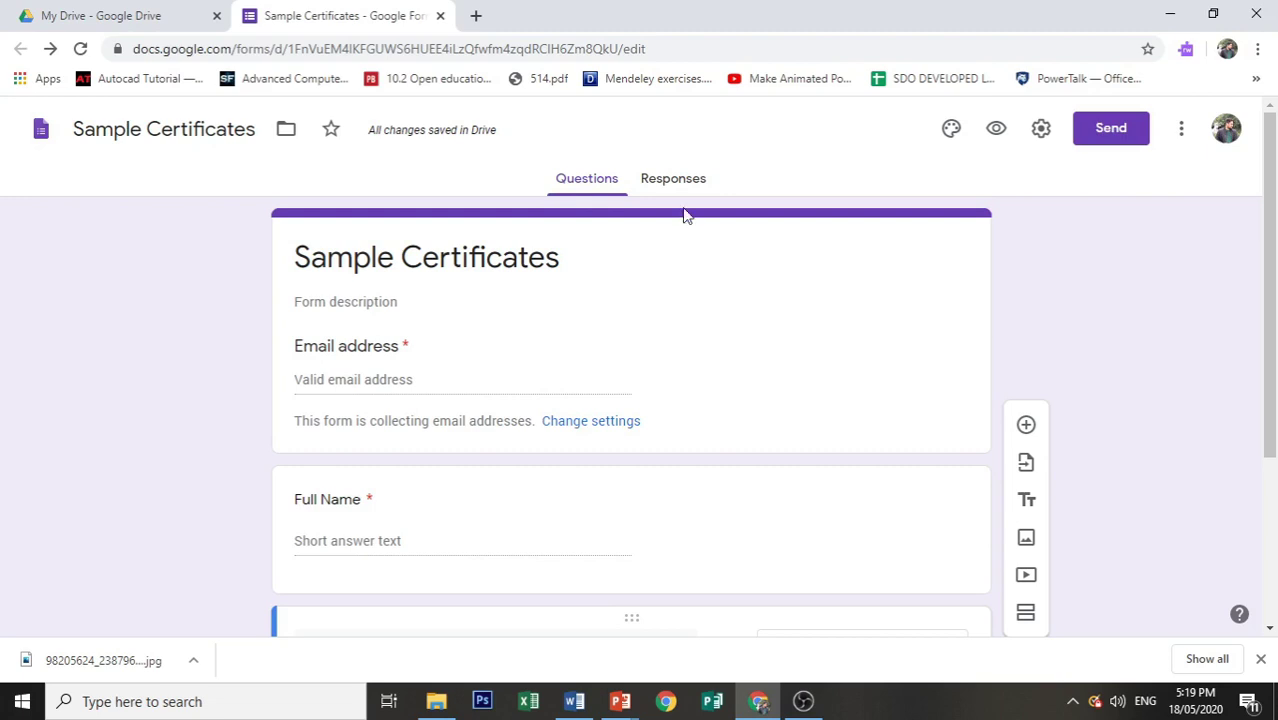
# Step: Send the form's responses to a new Sample Certificates (Responses) spreadsheet
pyautogui.click(683, 190)
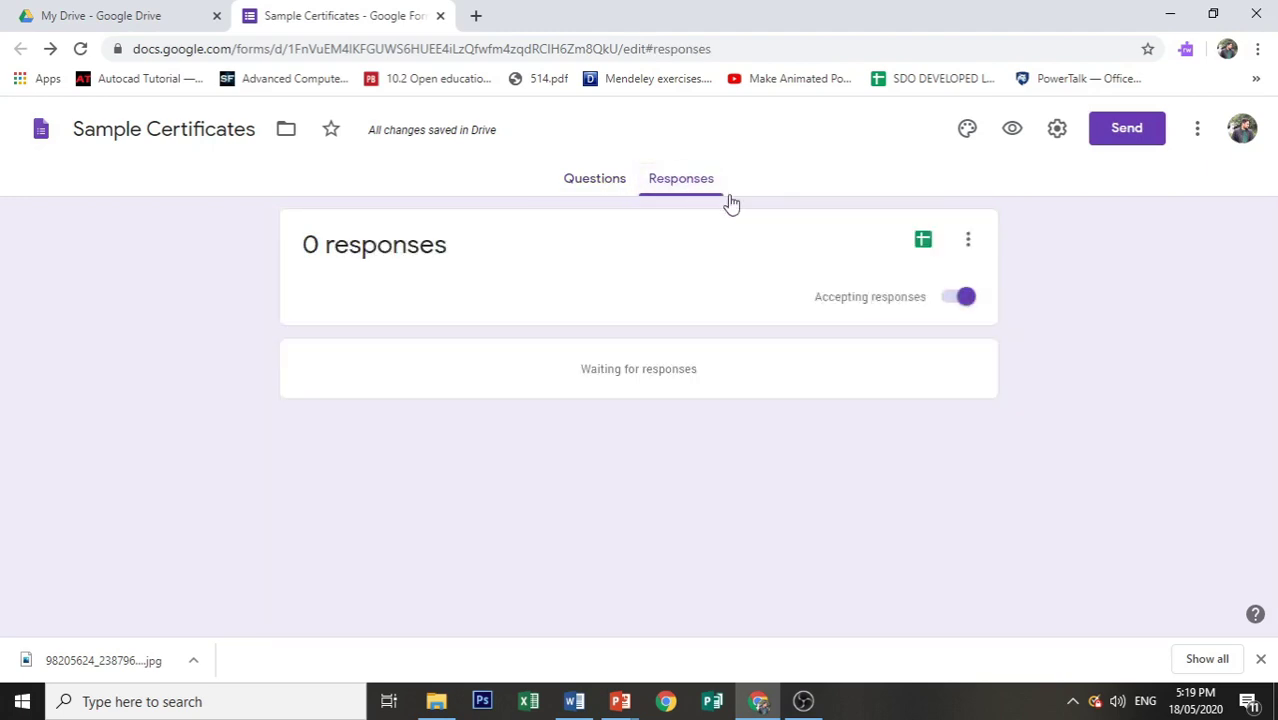
pyautogui.click(930, 254)
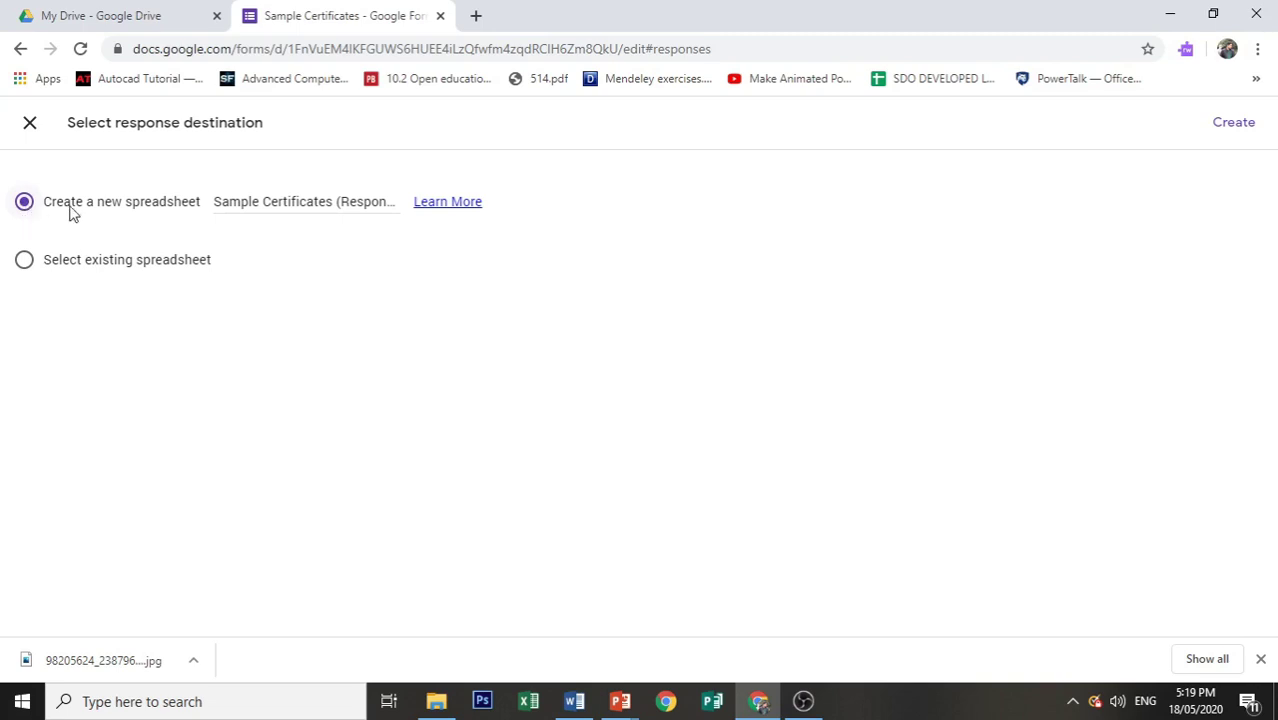
pyautogui.click(1224, 128)
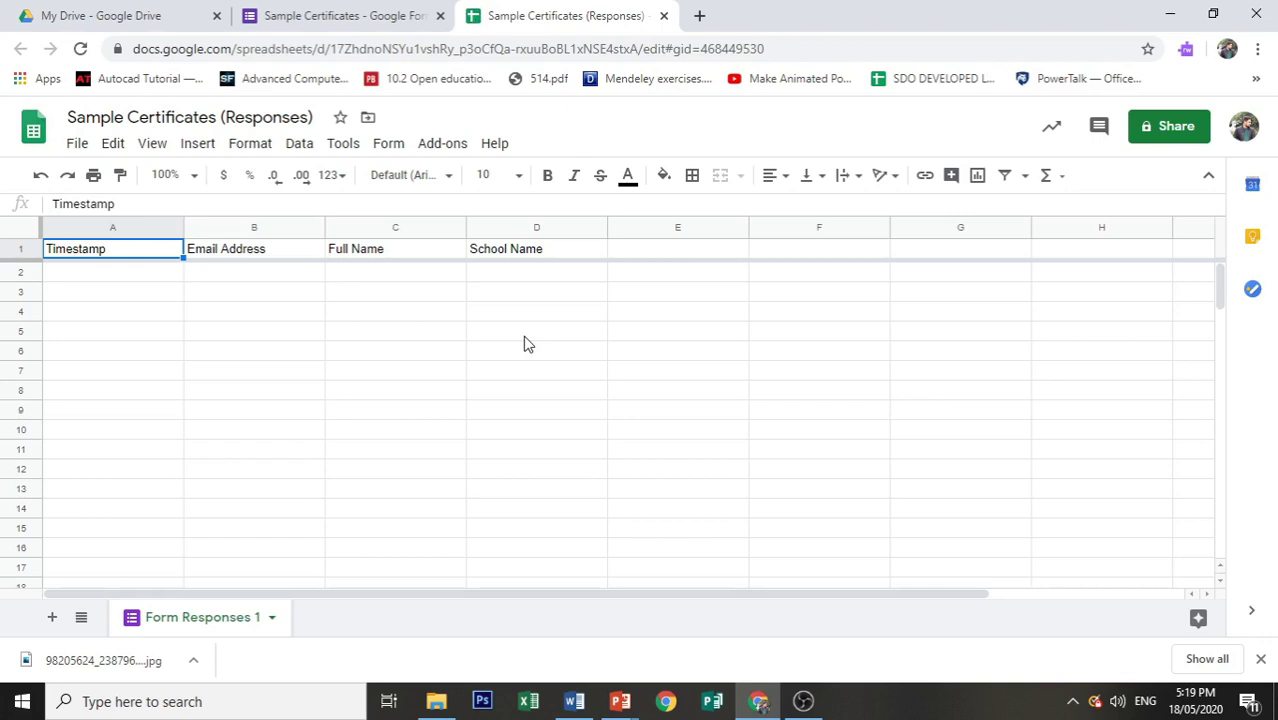
# Step: Find the Autocrat add-on in the Sheets marketplace and install it
pyautogui.click(439, 152)
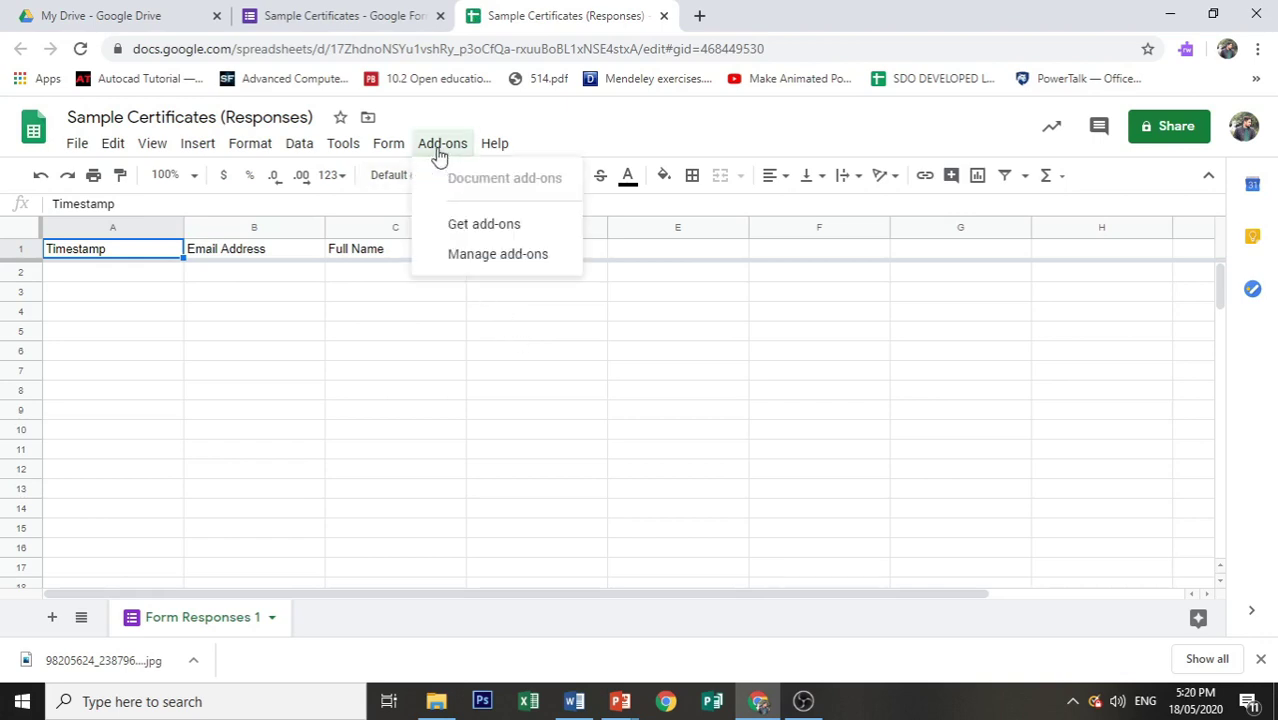
pyautogui.click(477, 236)
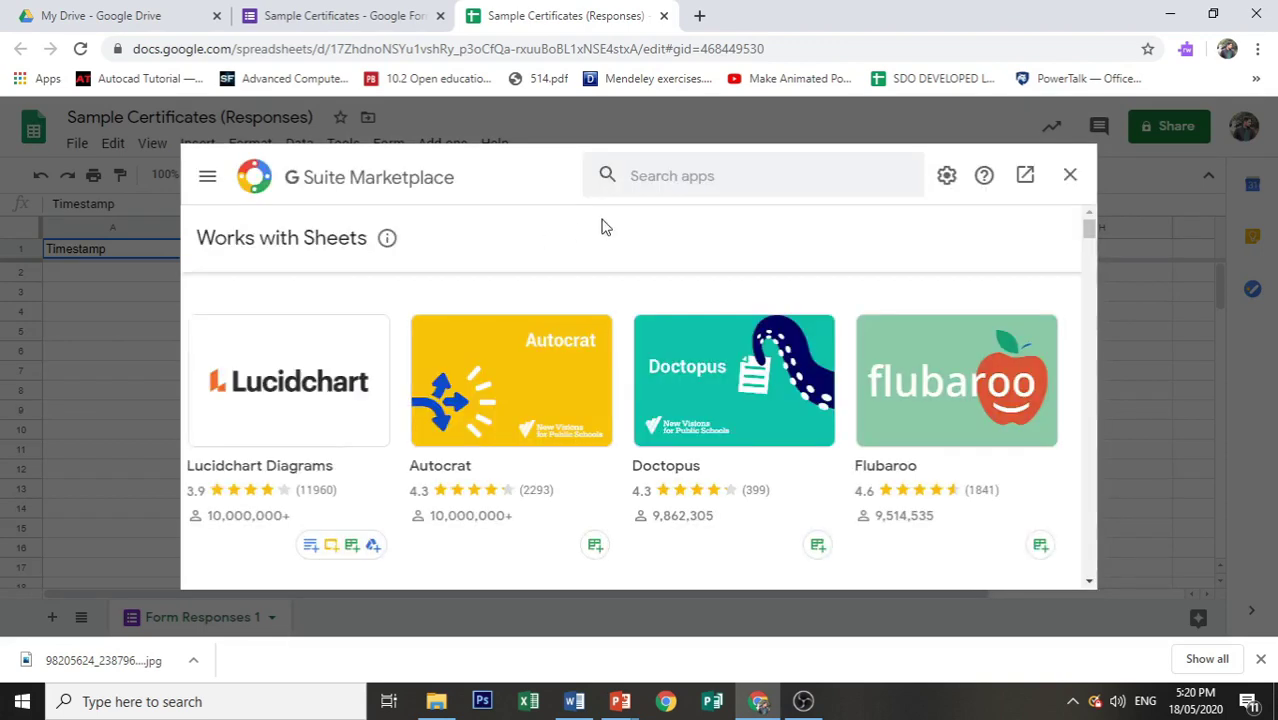
pyautogui.click(667, 180)
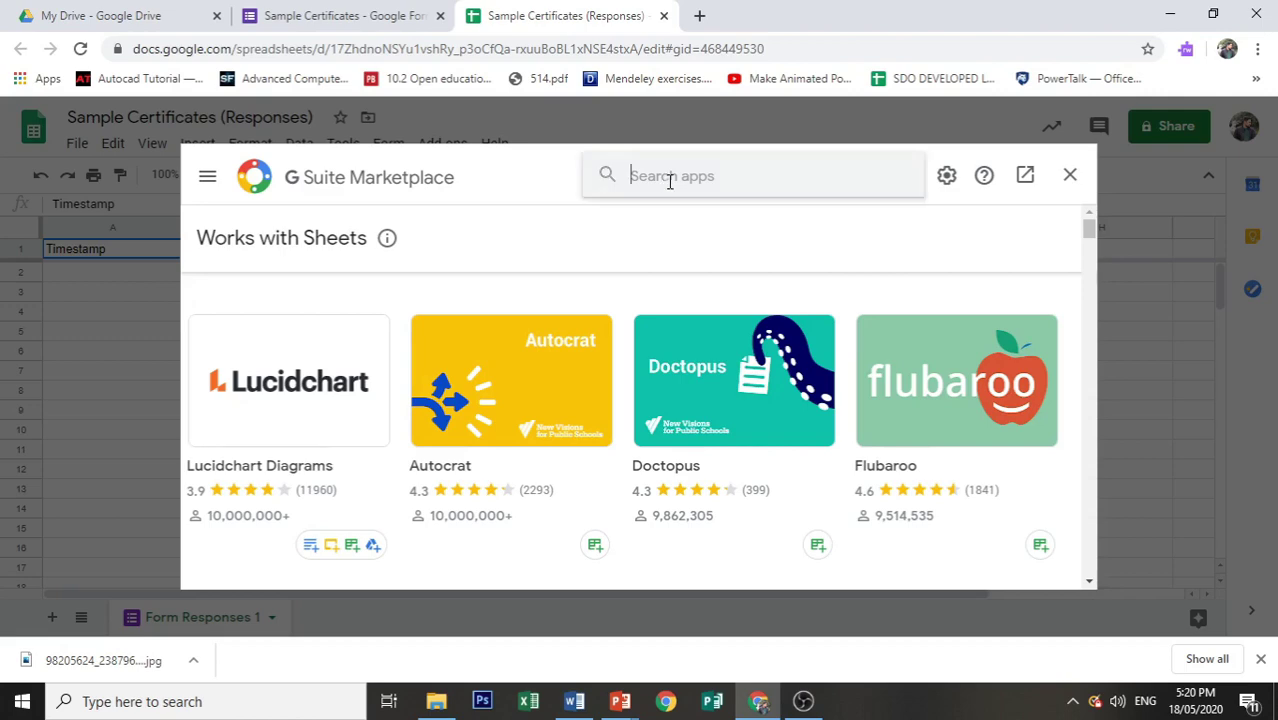
pyautogui.write('auto')
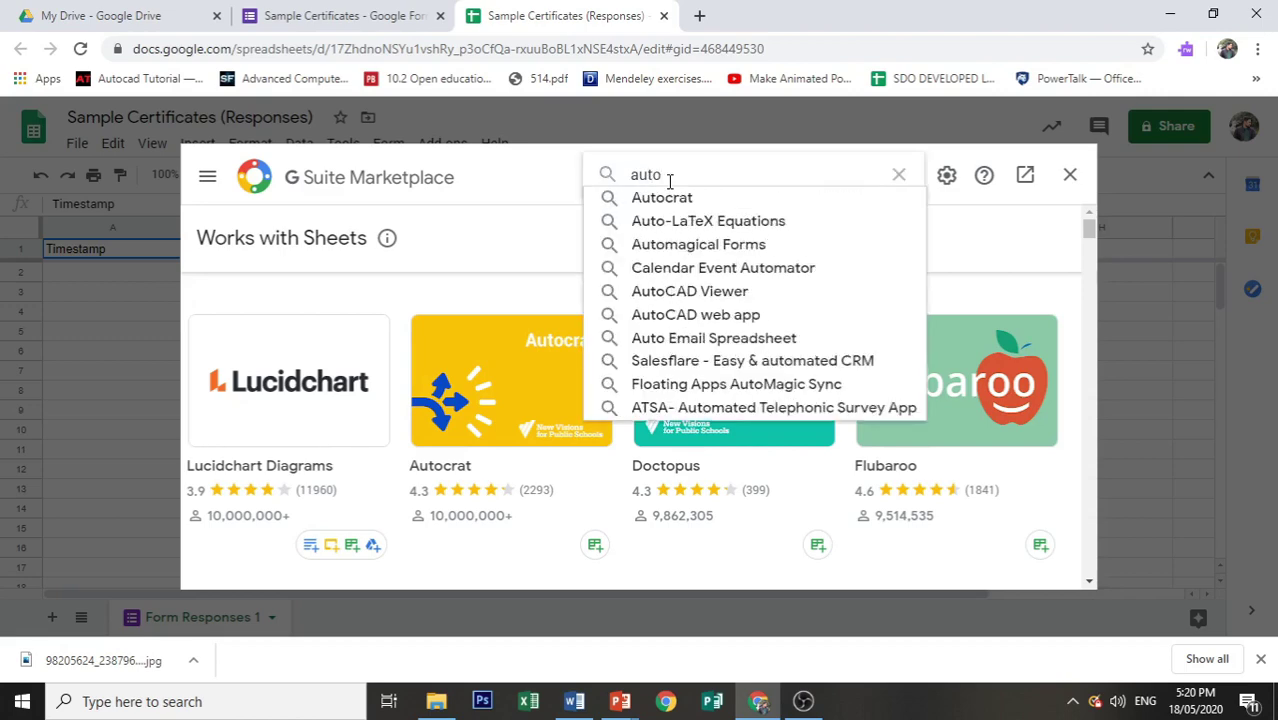
pyautogui.click(668, 198)
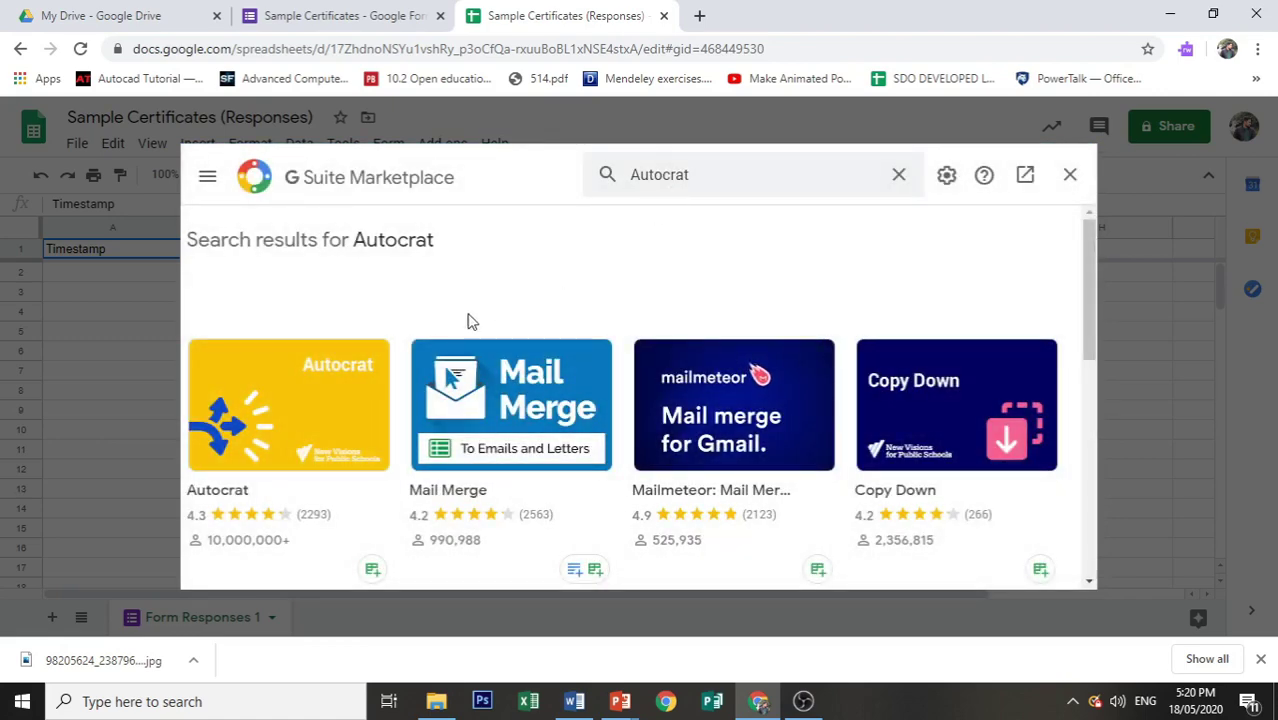
pyautogui.click(319, 411)
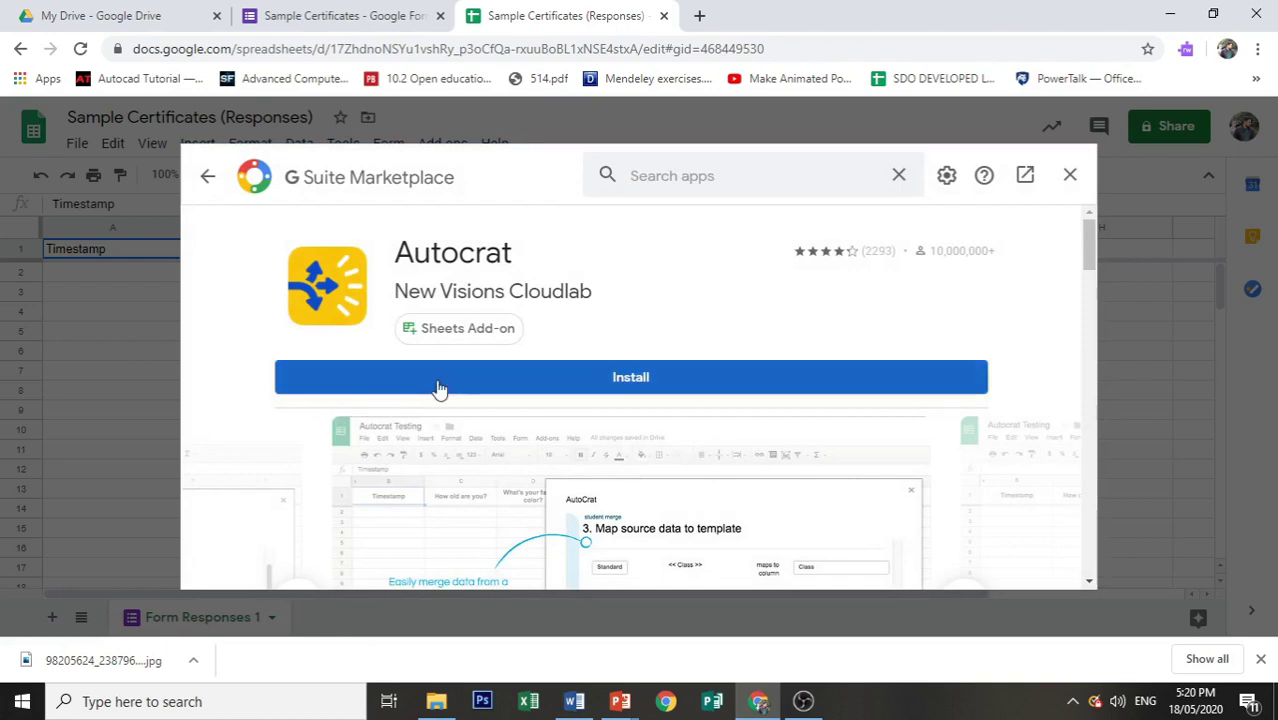
pyautogui.click(491, 380)
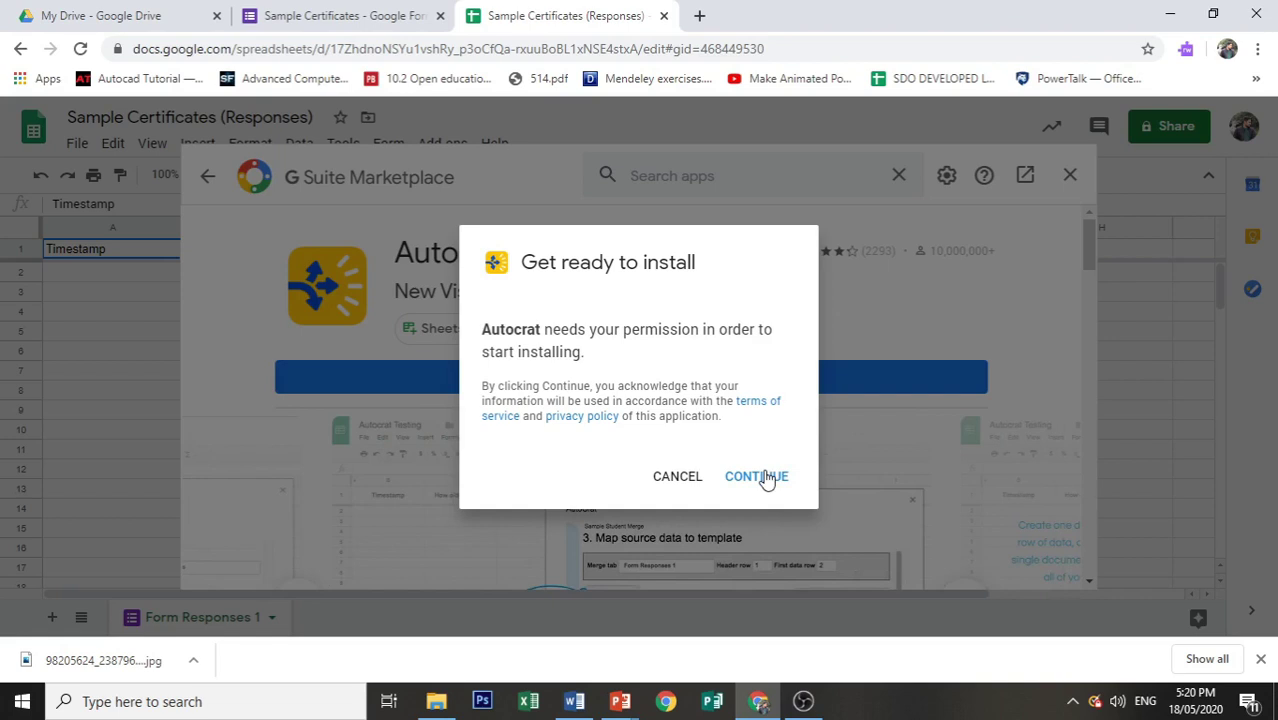
# Step: Authorize Autocrat with the Google account, then close the confirmation and marketplace
pyautogui.click(766, 478)
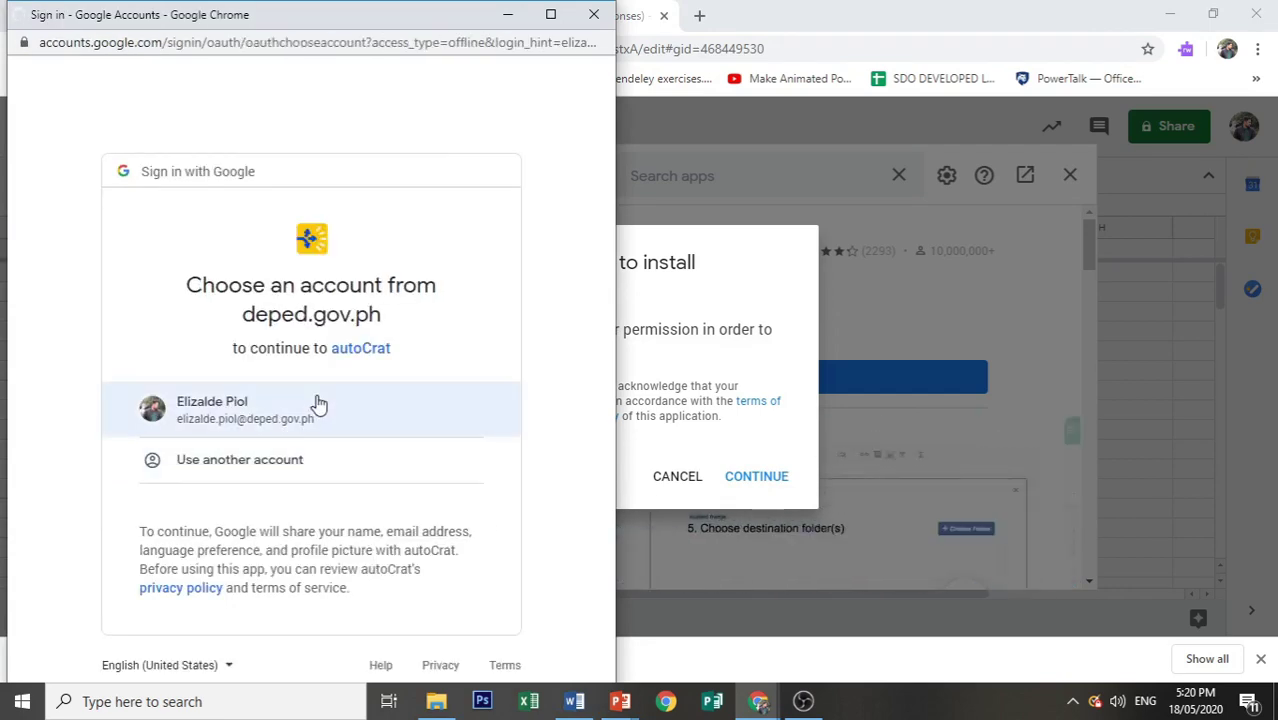
pyautogui.click(318, 404)
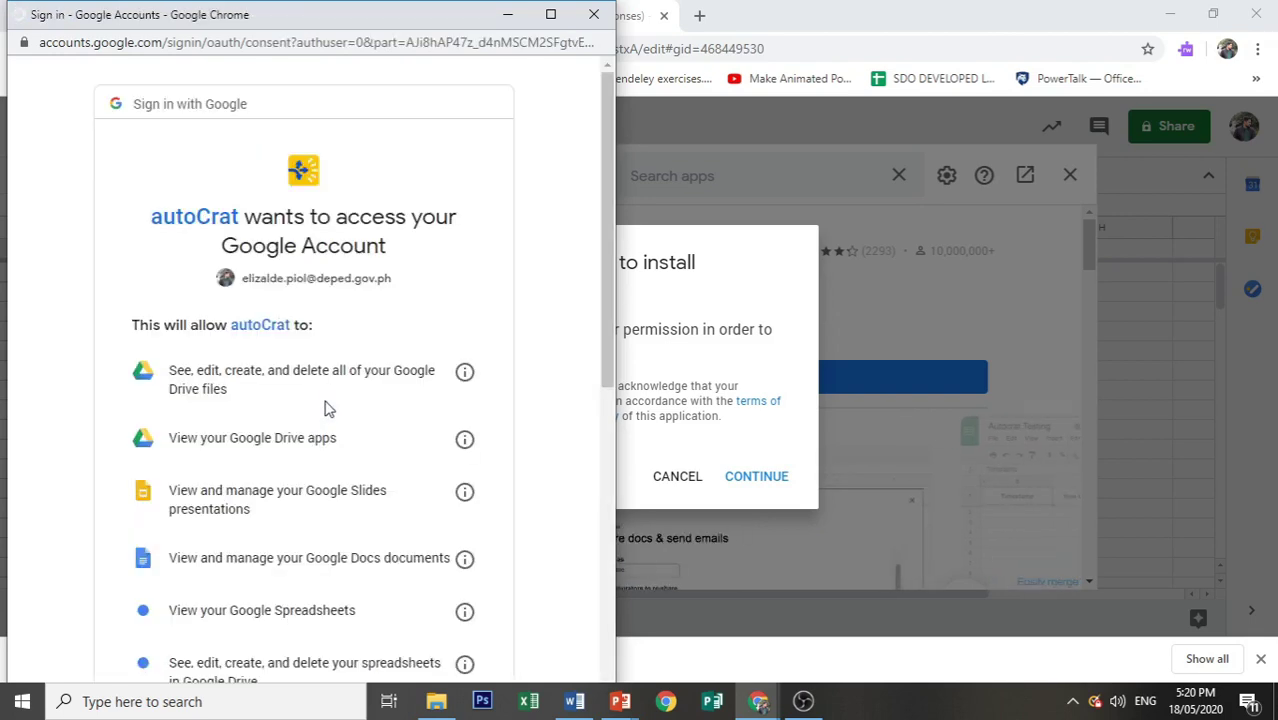
pyautogui.scroll(-8, 324, 408)
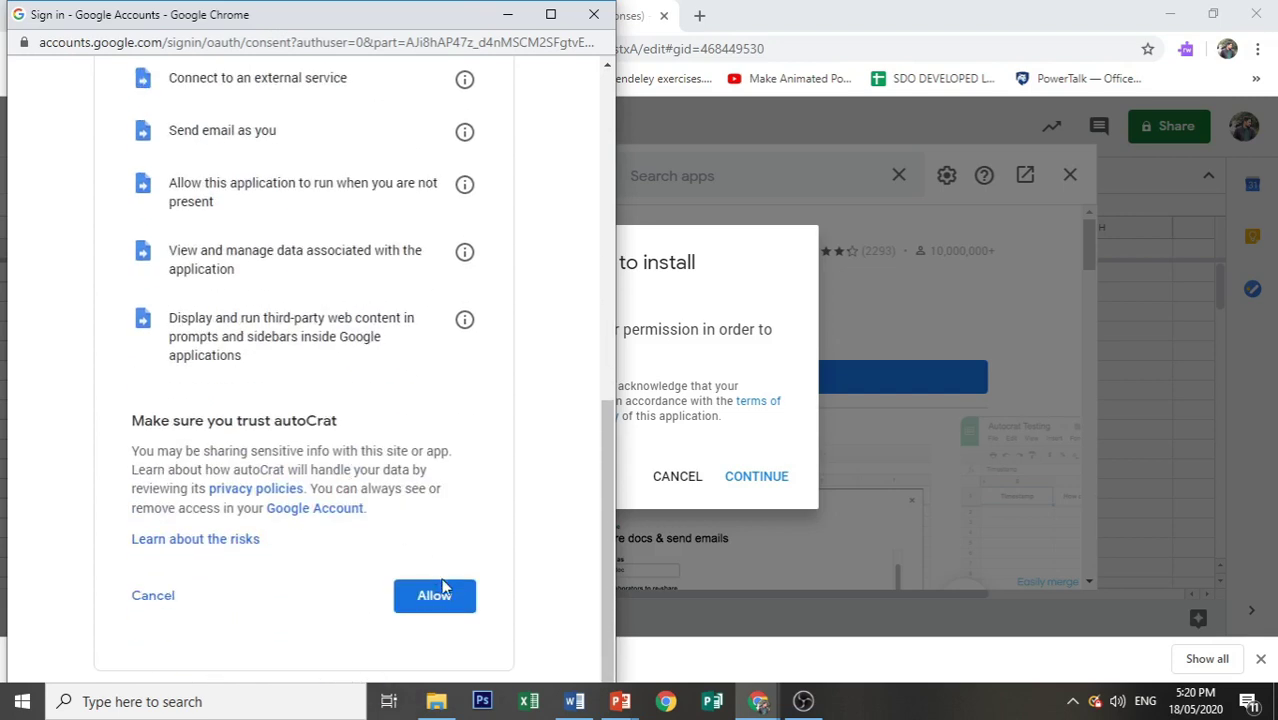
pyautogui.click(447, 597)
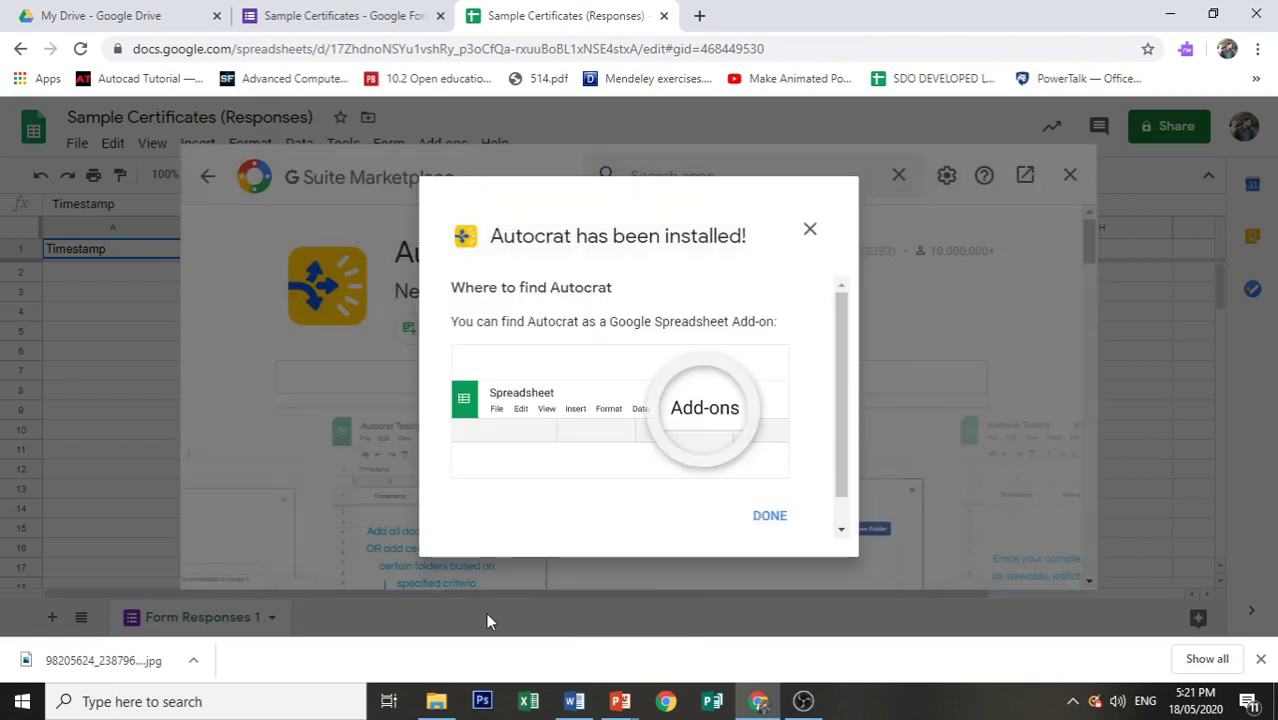
pyautogui.click(770, 521)
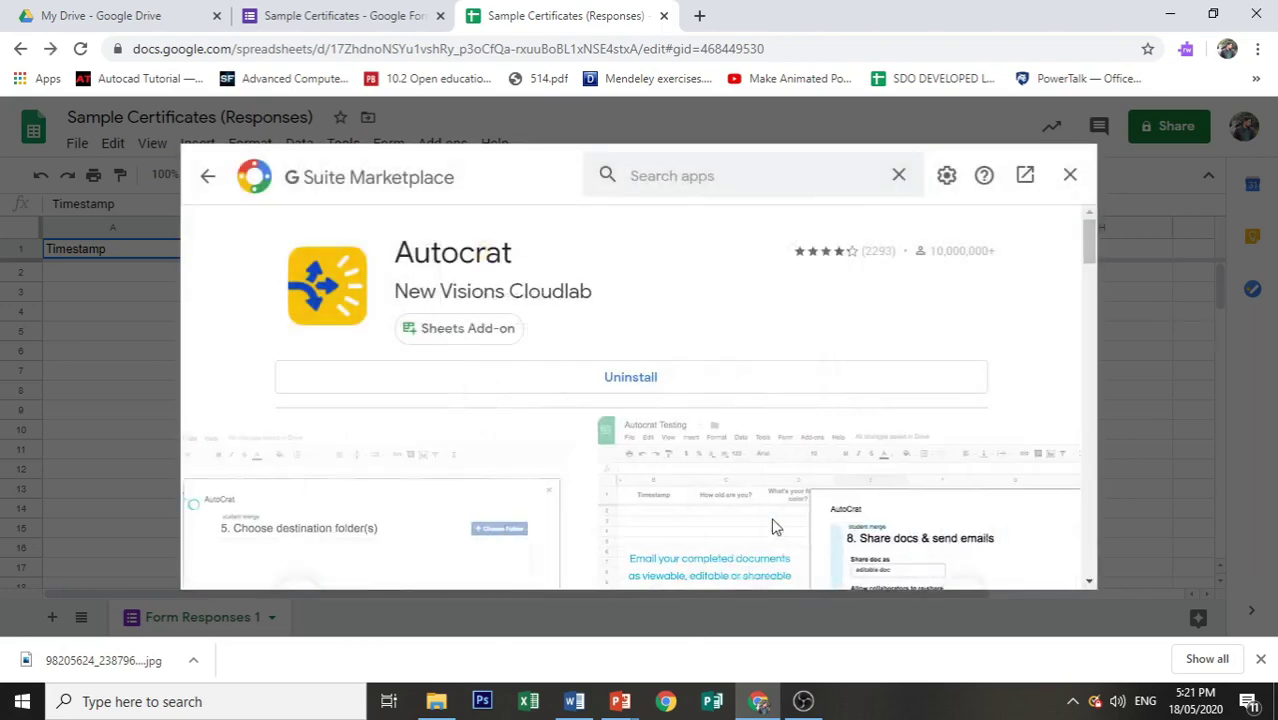
pyautogui.click(1070, 175)
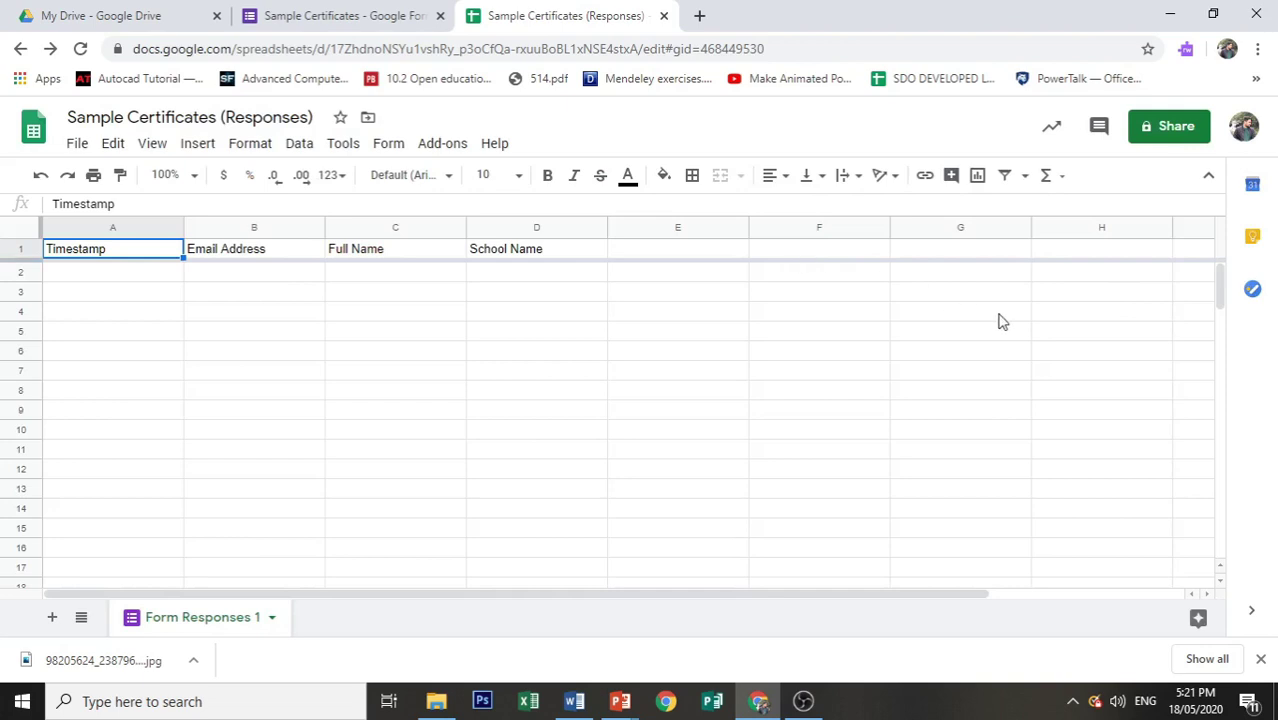
# Step: Launch Autocrat from the Add-ons menu and start a new merge job
pyautogui.click(435, 143)
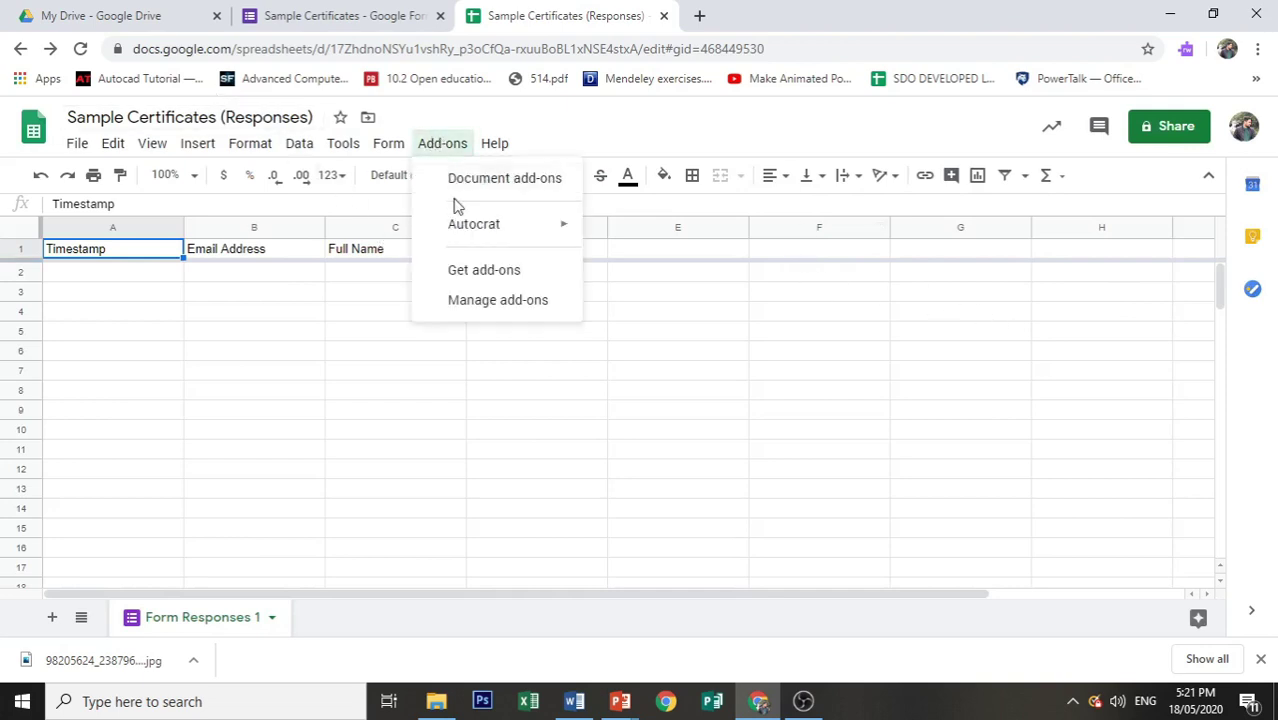
pyautogui.moveTo(460, 232)
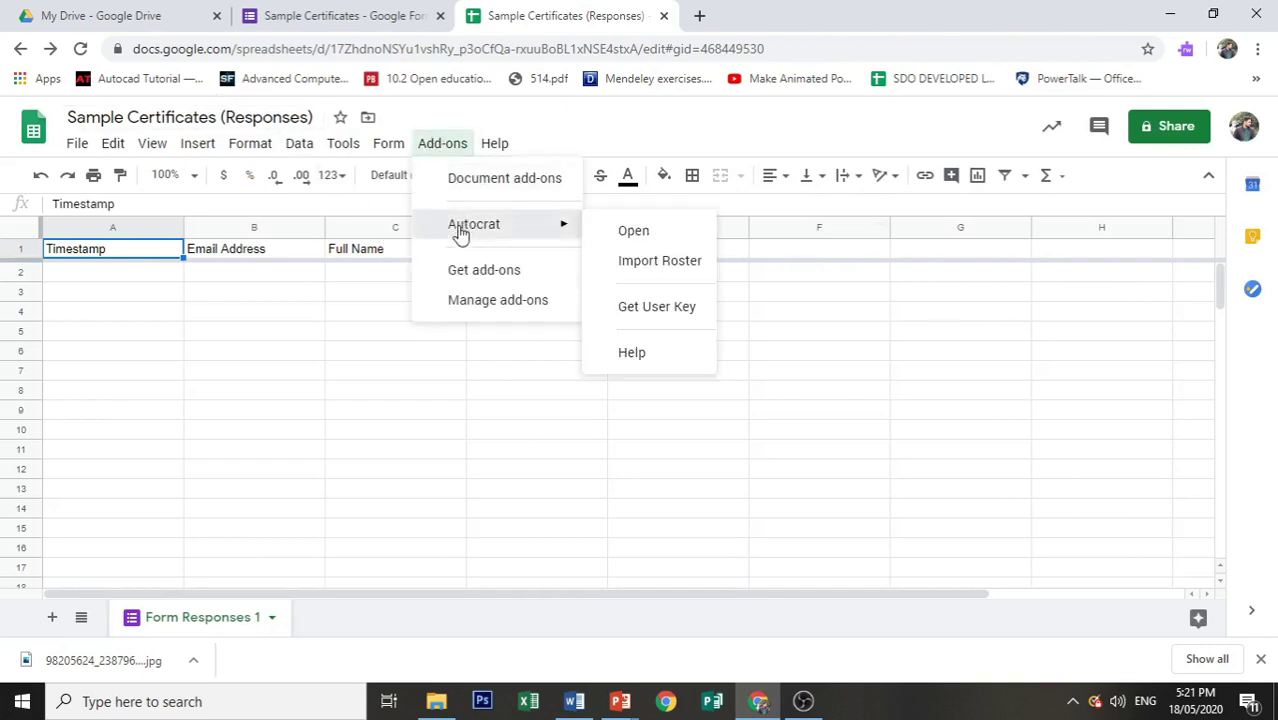
pyautogui.click(641, 228)
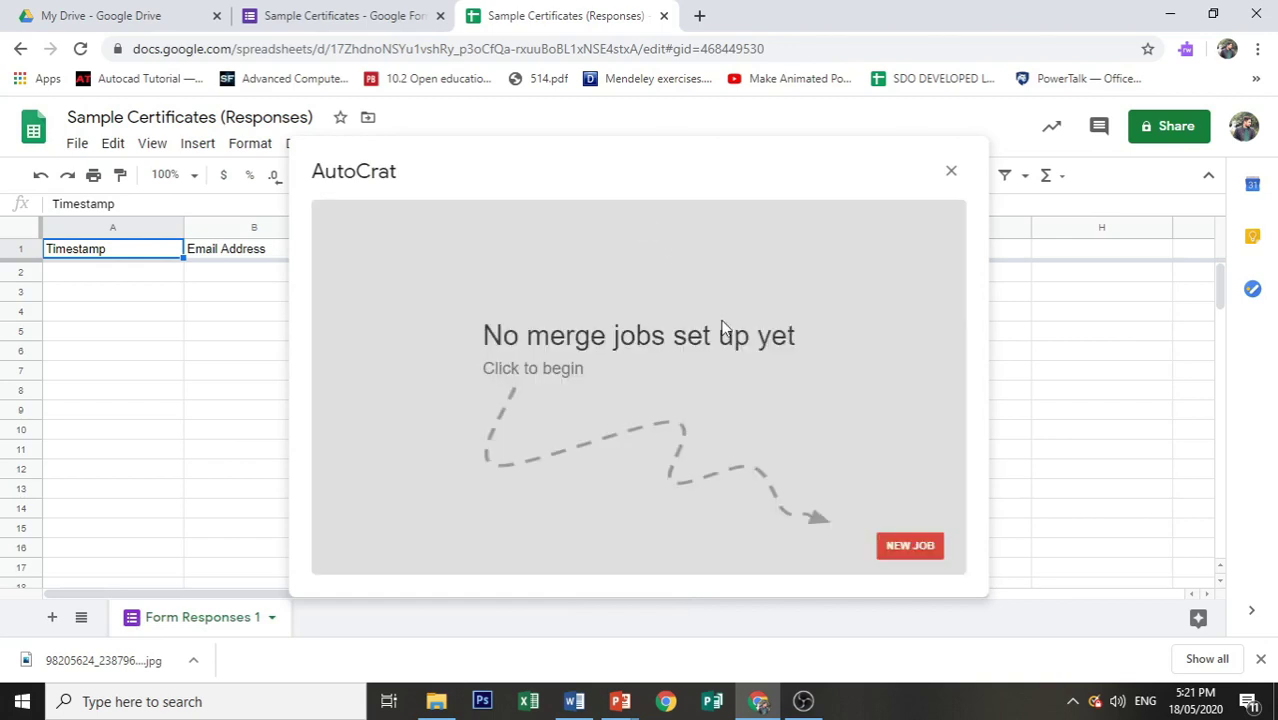
pyautogui.click(897, 548)
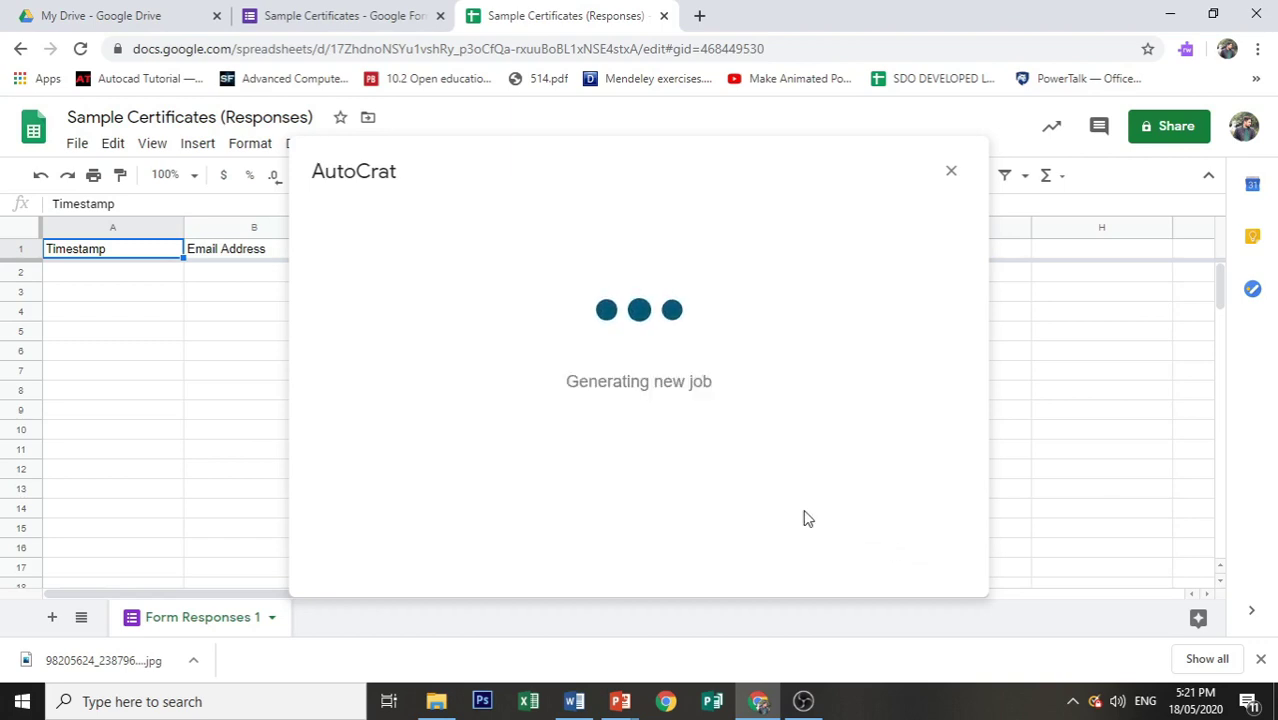
# Step: Name the job 'Certificates' and choose the Sample Certificate Template from Drive as its template
pyautogui.click(711, 300)
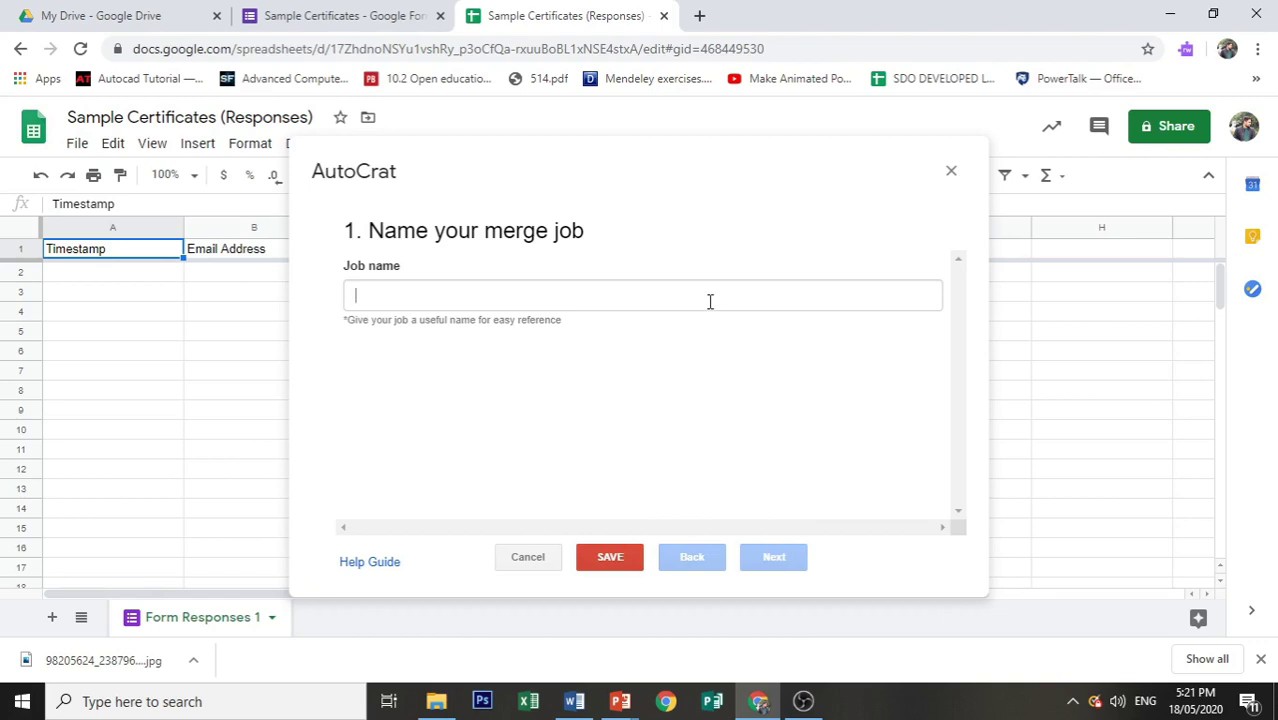
pyautogui.write('Cer')
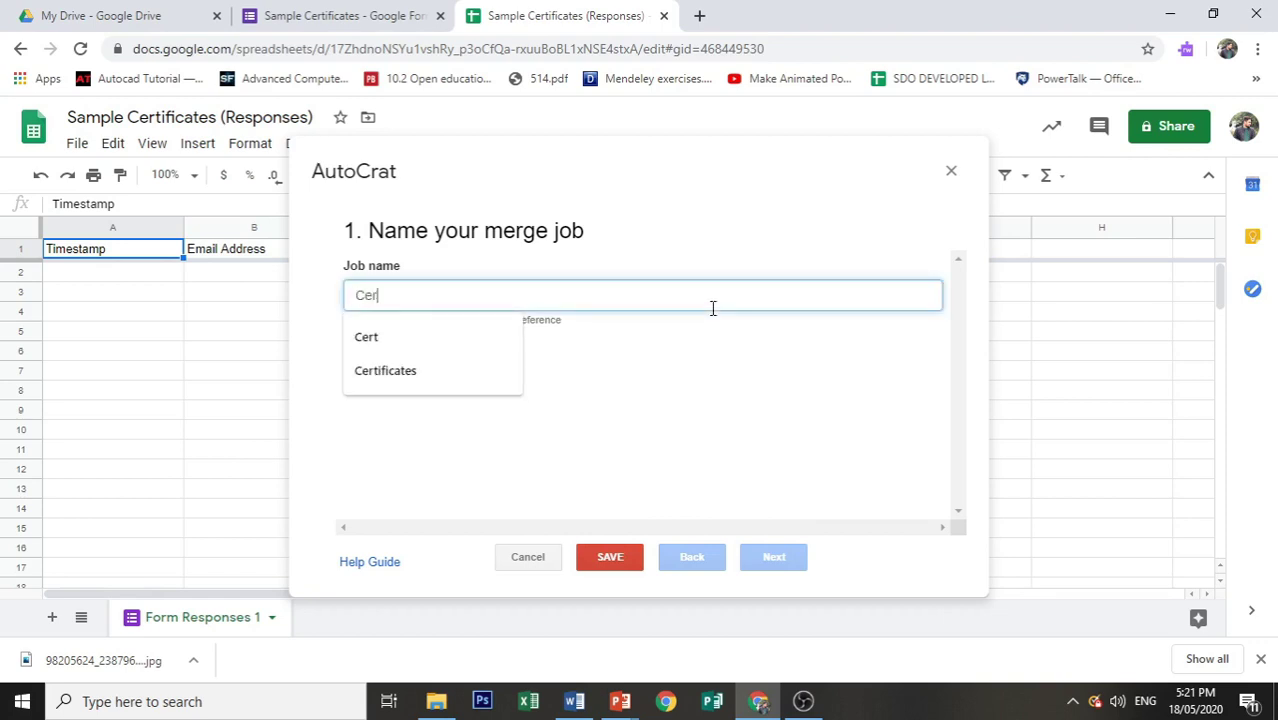
pyautogui.write('tifica')
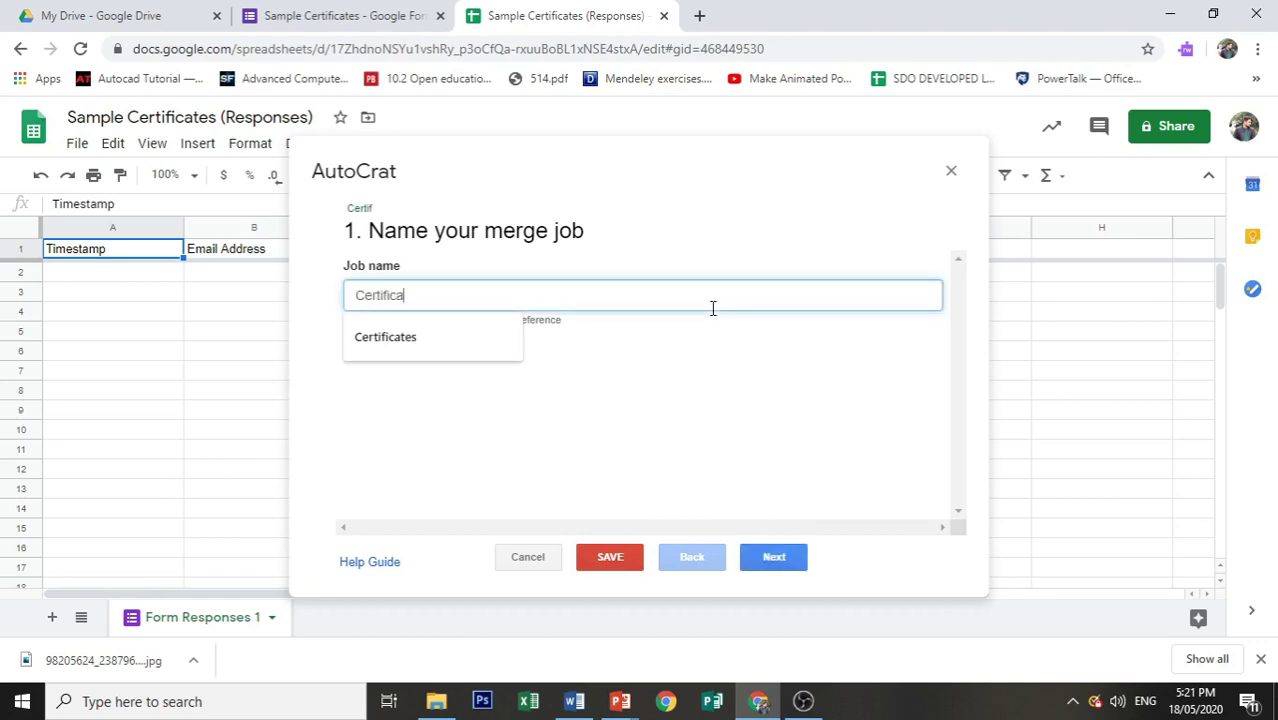
pyautogui.write('tes')
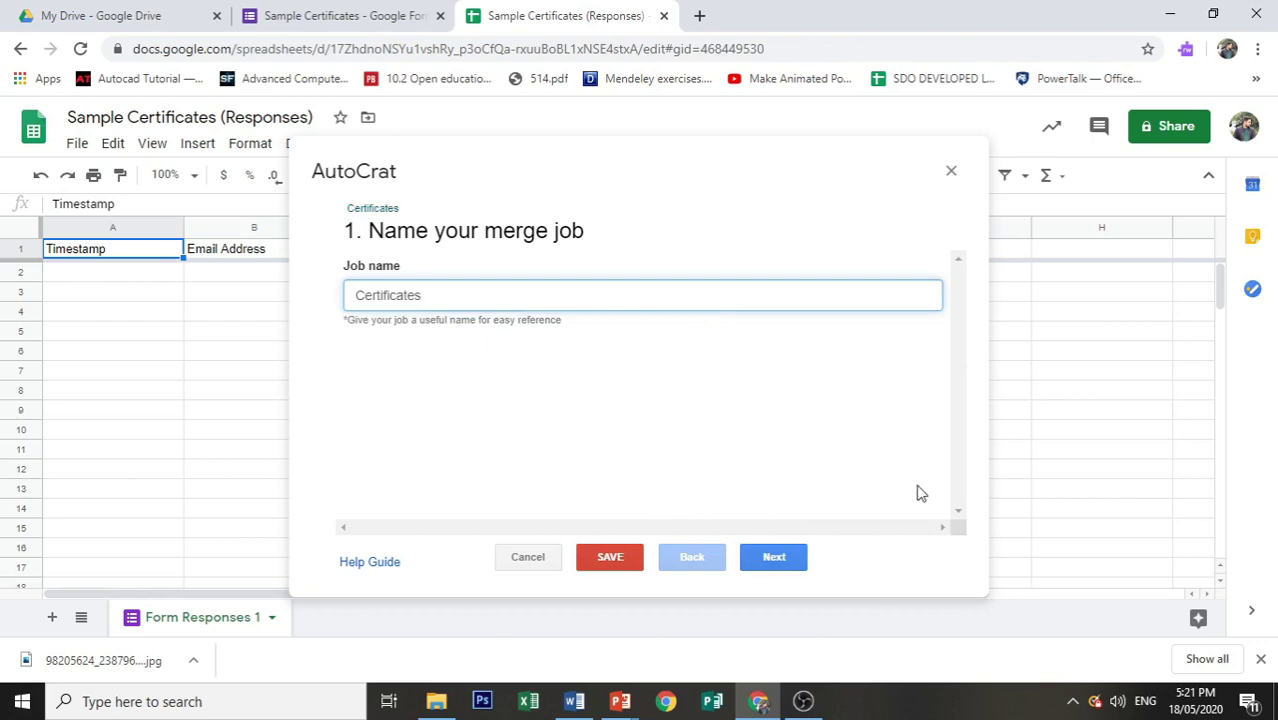
pyautogui.click(783, 566)
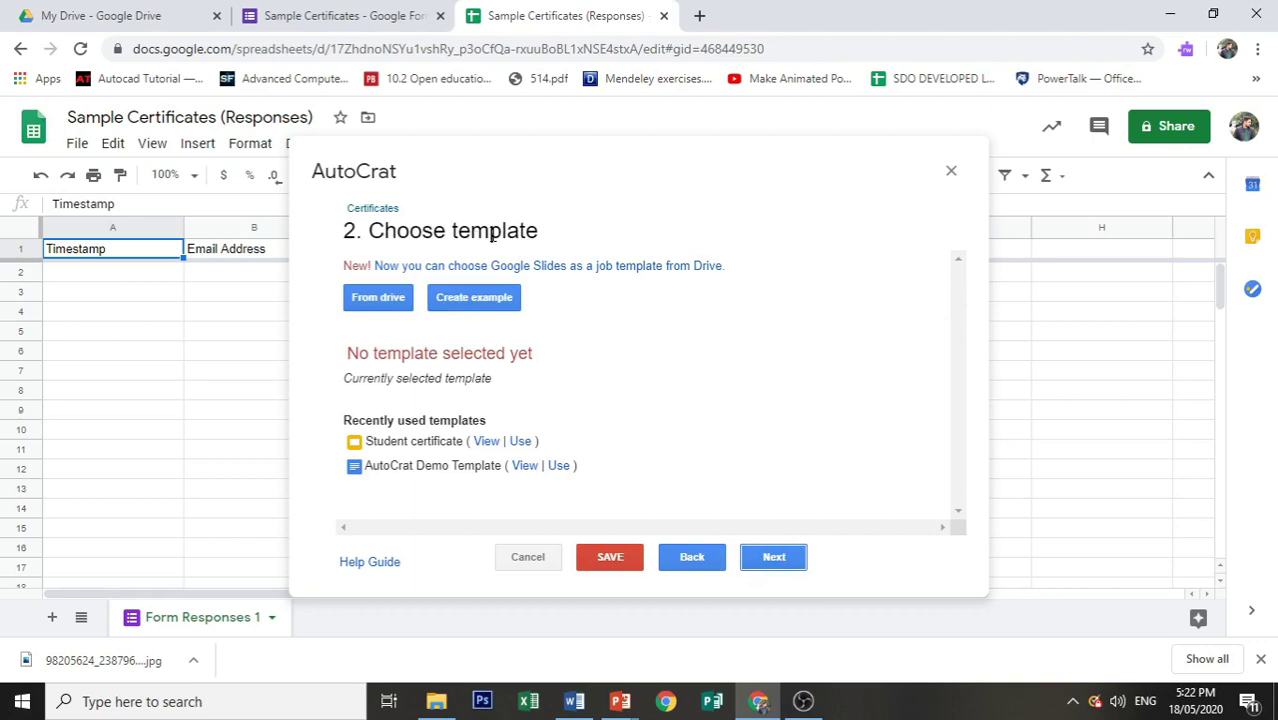
pyautogui.click(378, 298)
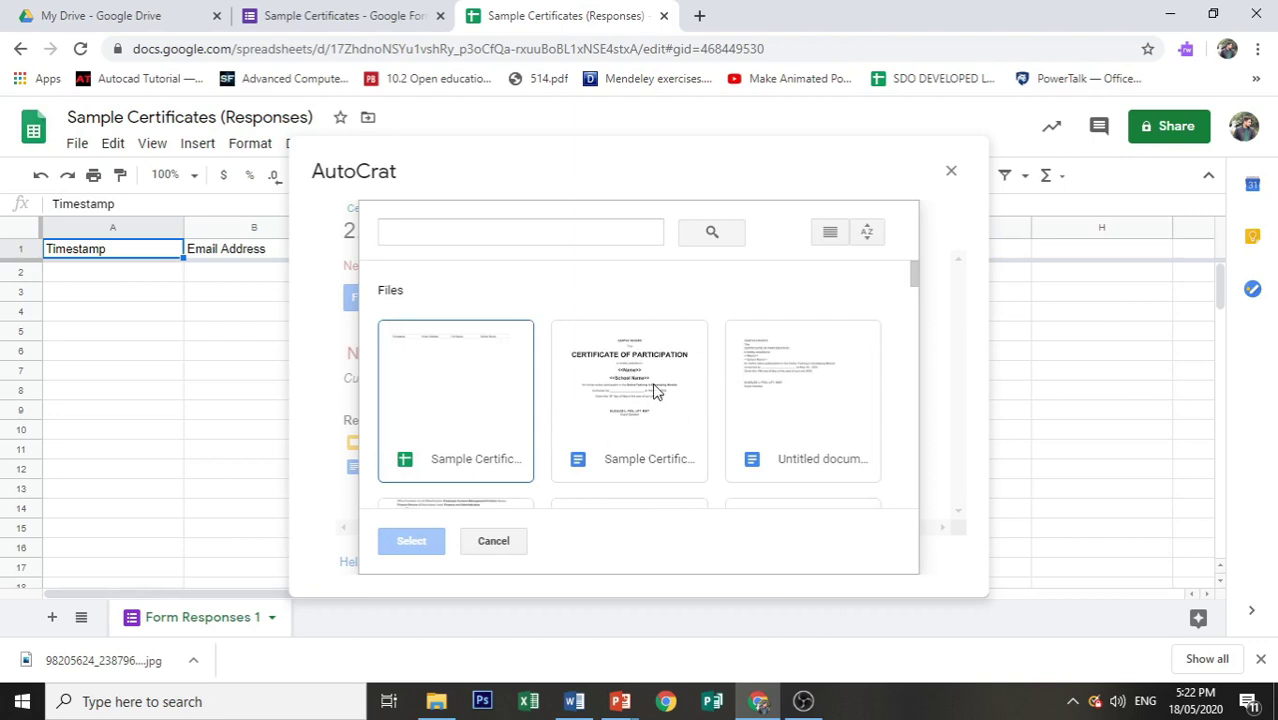
pyautogui.click(655, 391)
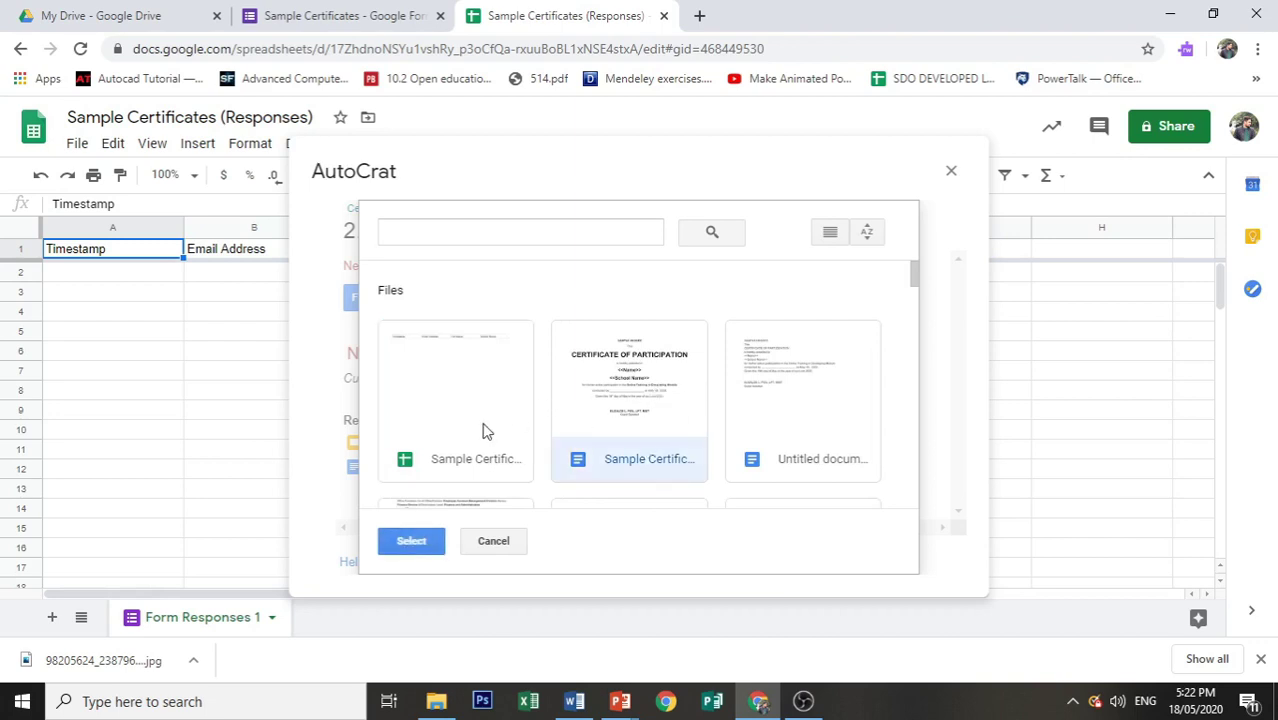
pyautogui.click(411, 541)
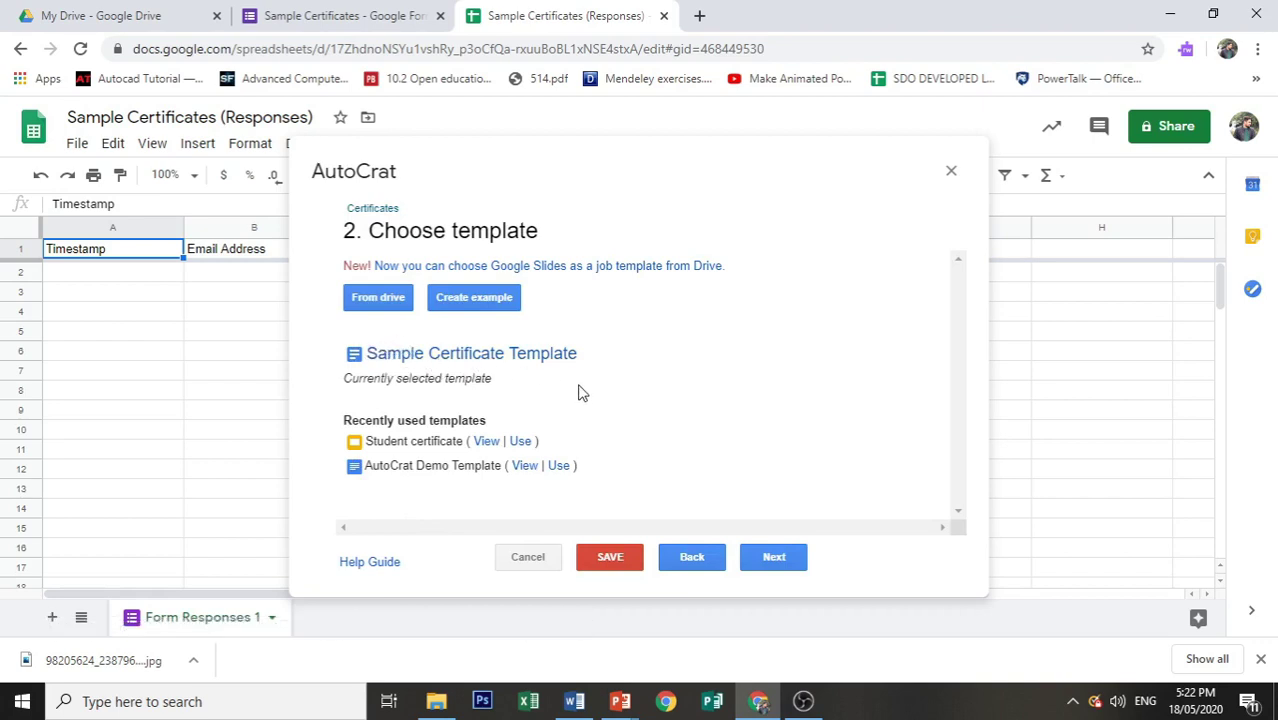
pyautogui.click(757, 557)
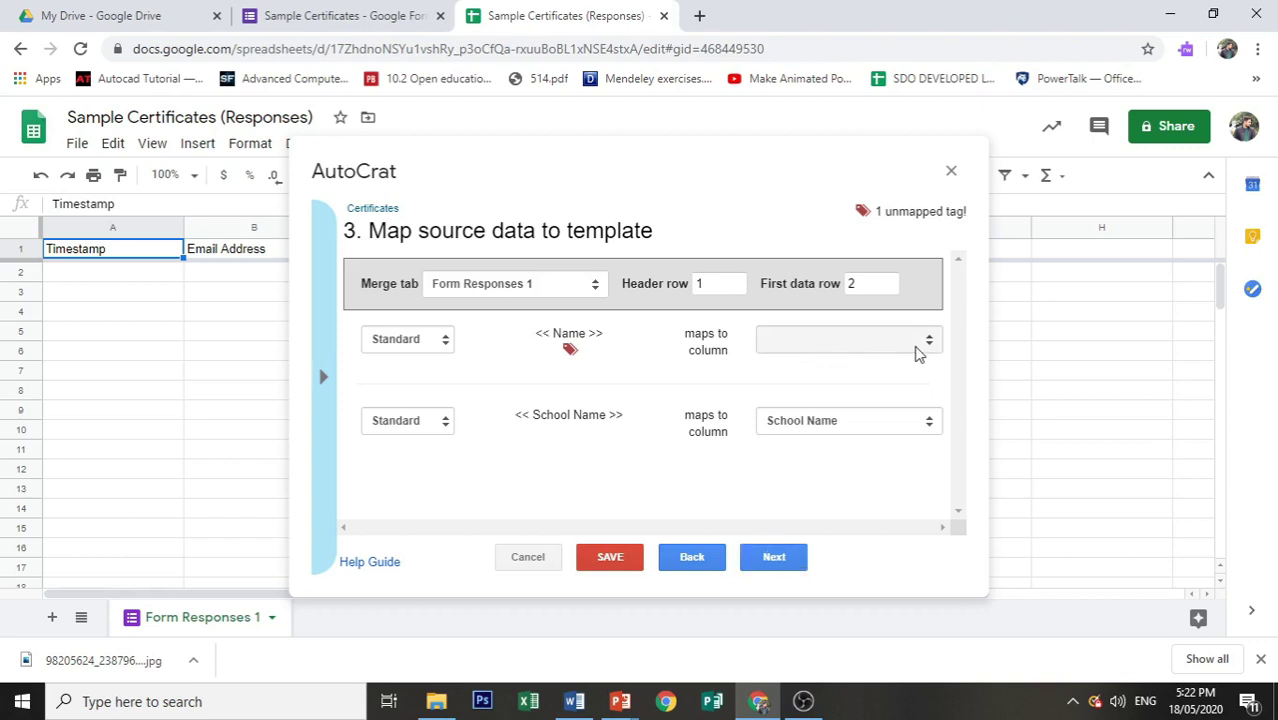
# Step: Map the <<Name>> tag to Full Name, keep School Name mapped to School Name, and continue
pyautogui.click(917, 350)
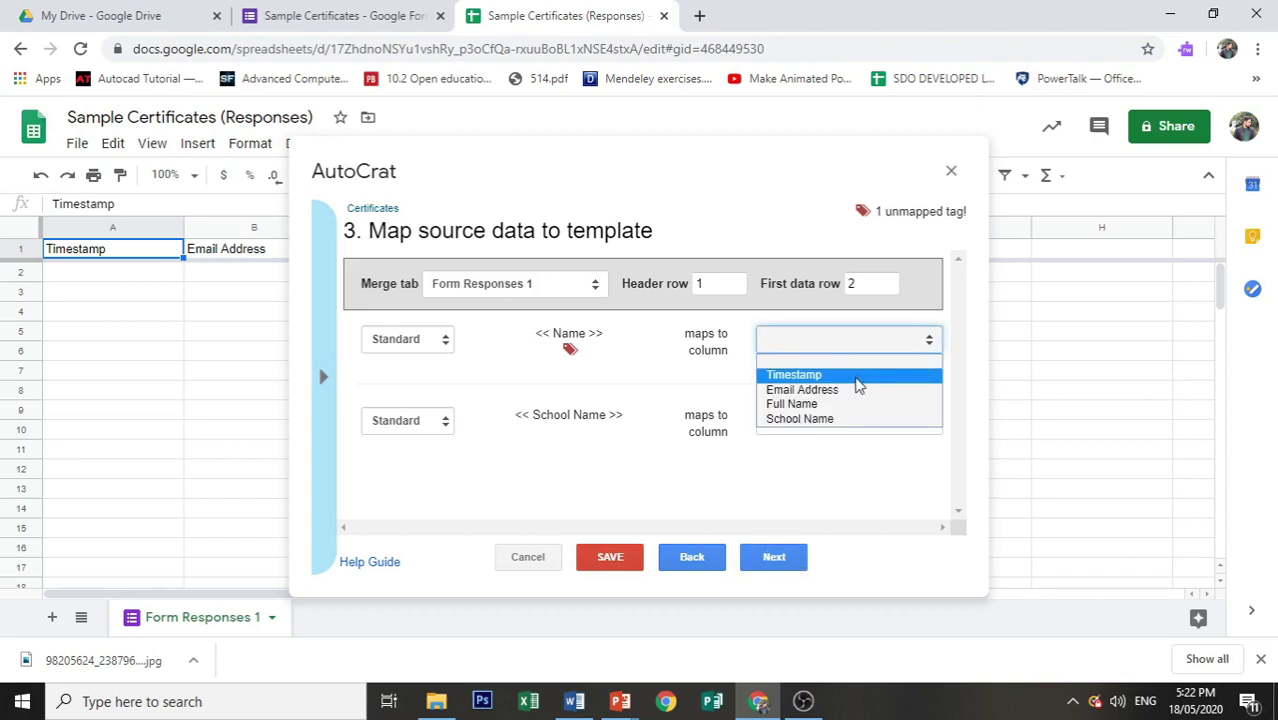
pyautogui.click(850, 405)
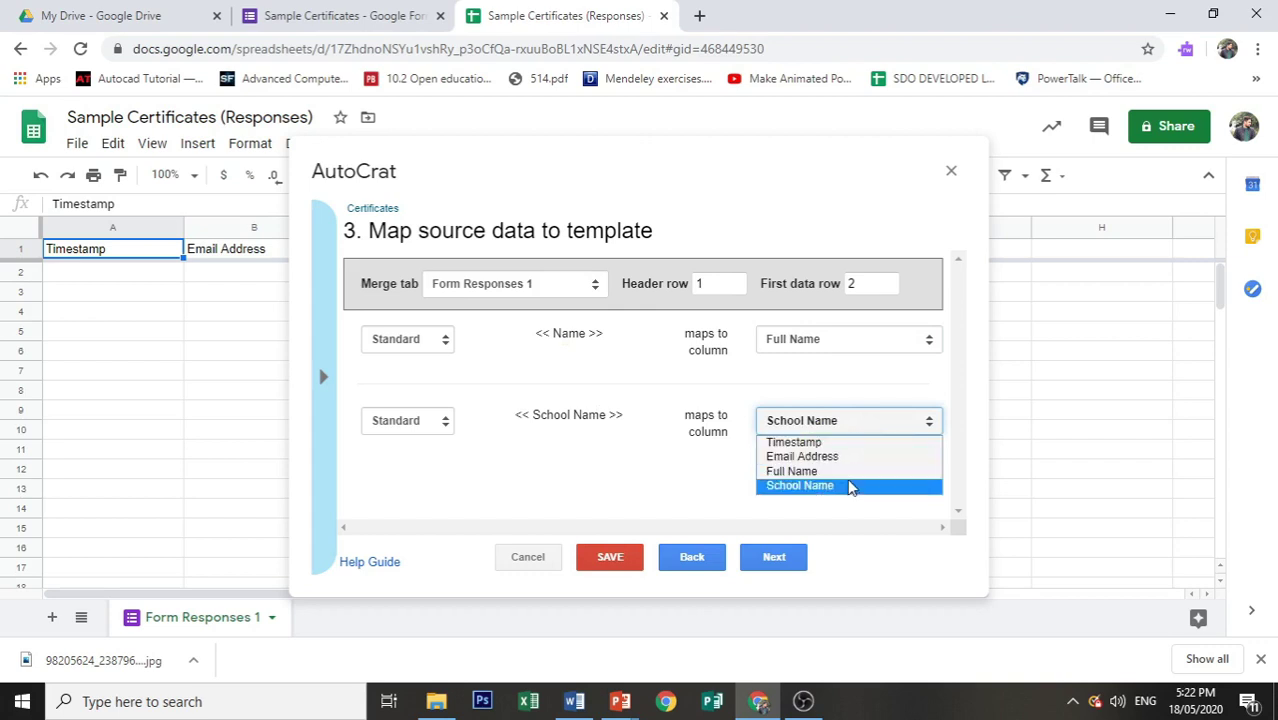
pyautogui.click(850, 486)
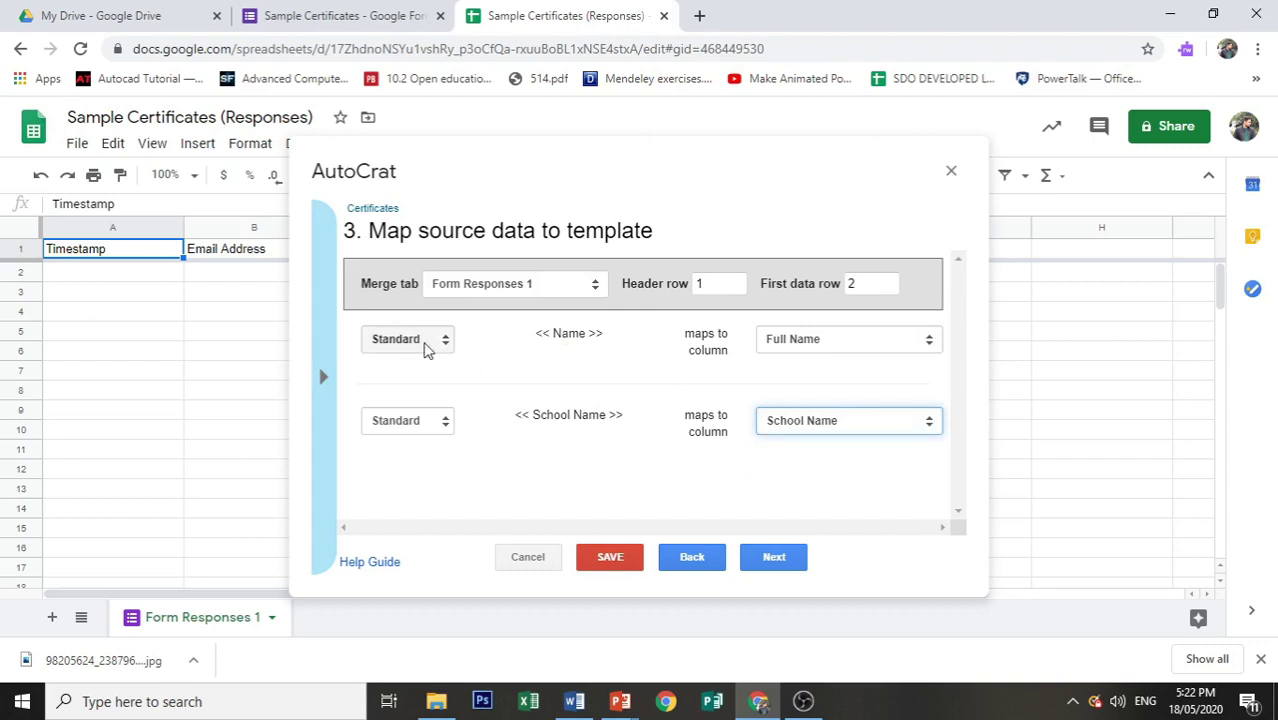
pyautogui.click(806, 560)
pyautogui.click(498, 293)
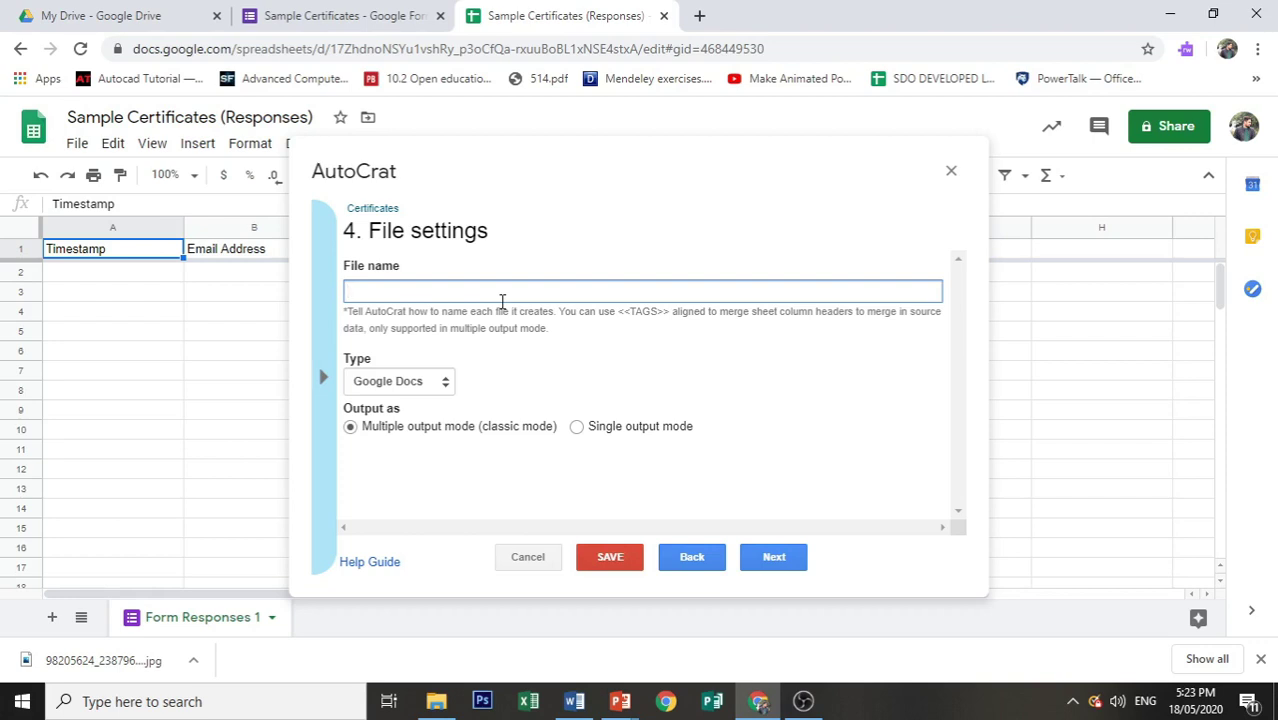
# Step: Name output files 'Certificates of Participation <<Full Name>>', set type to PDF, and continue
pyautogui.write('Certificates of Parti')
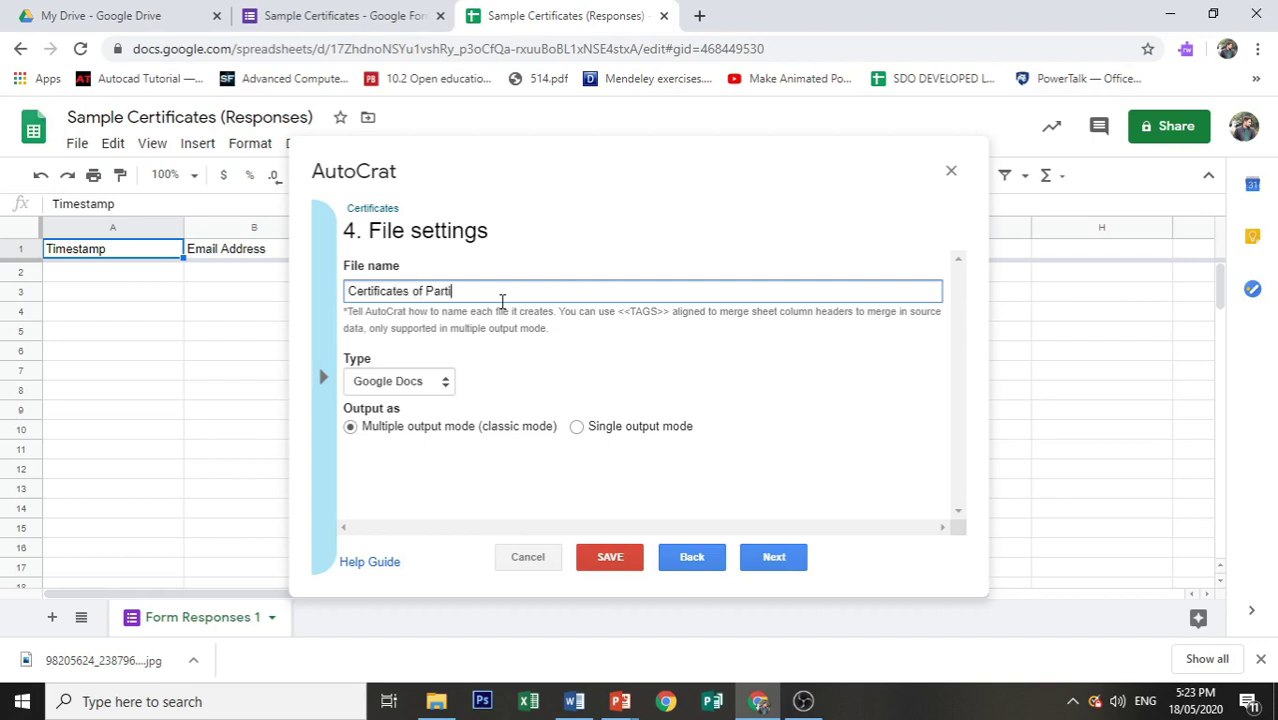
pyautogui.write('cipation <<Full Name>>')
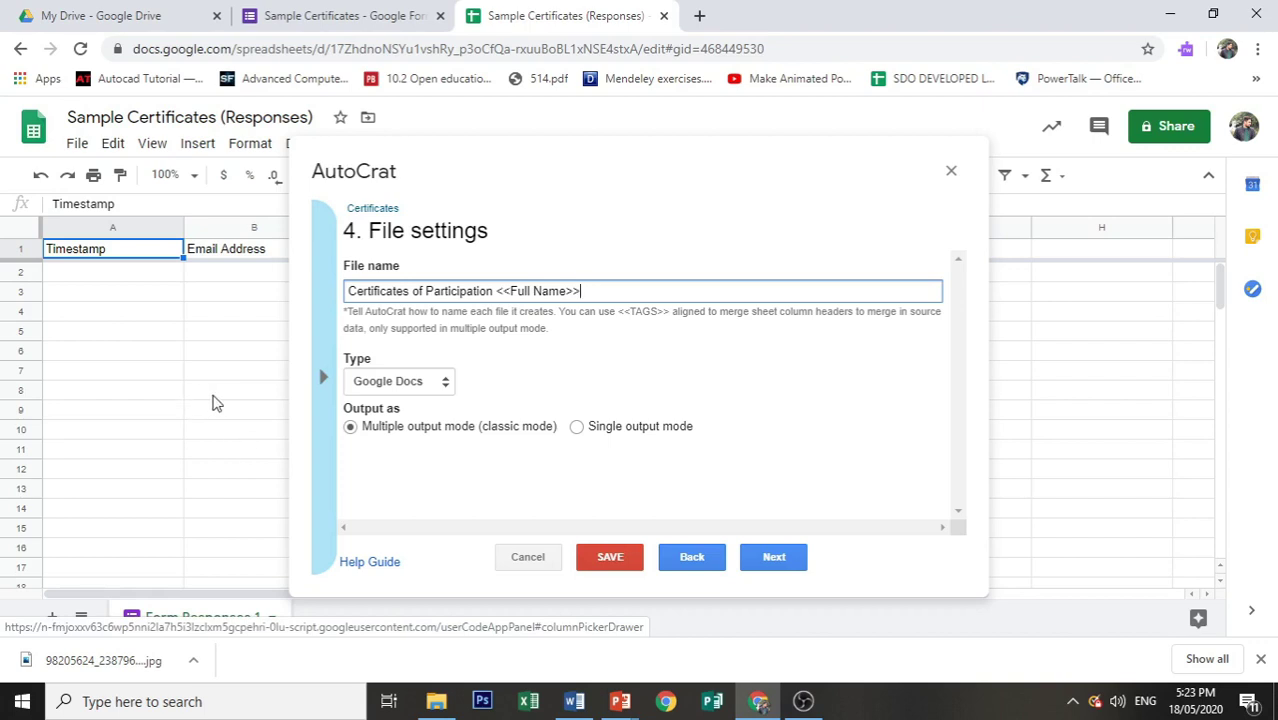
pyautogui.click(390, 380)
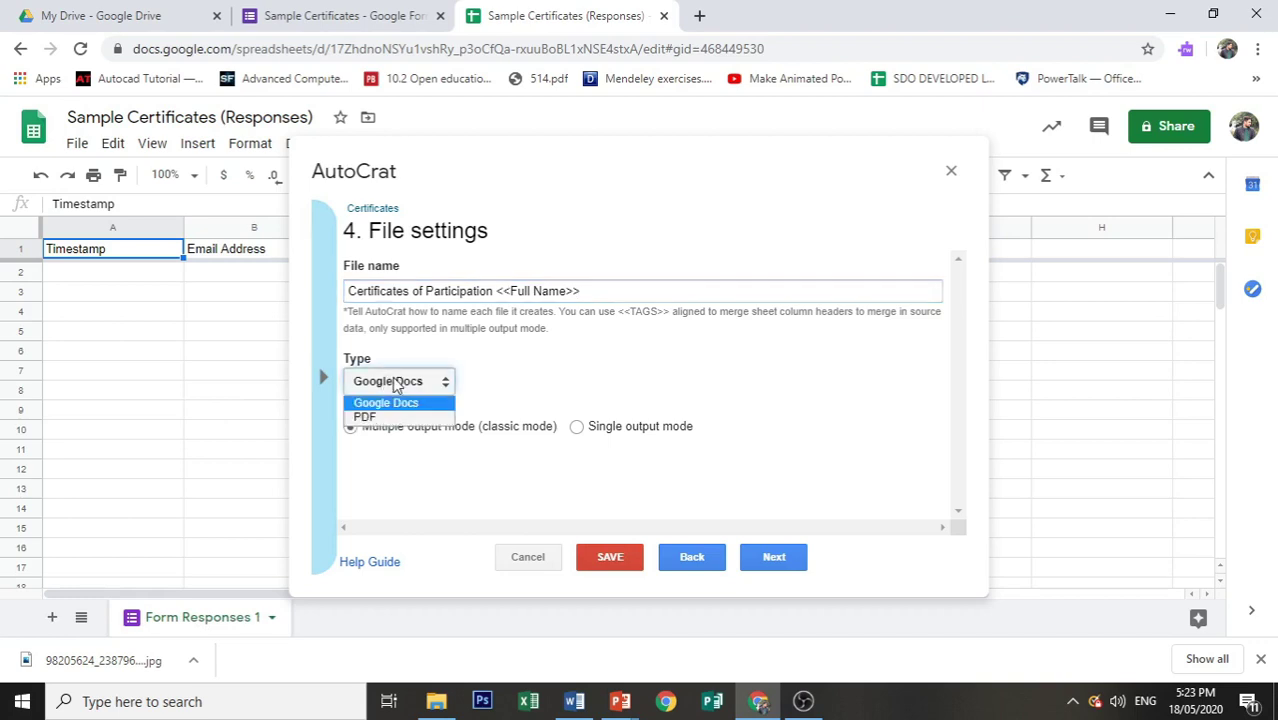
pyautogui.click(396, 417)
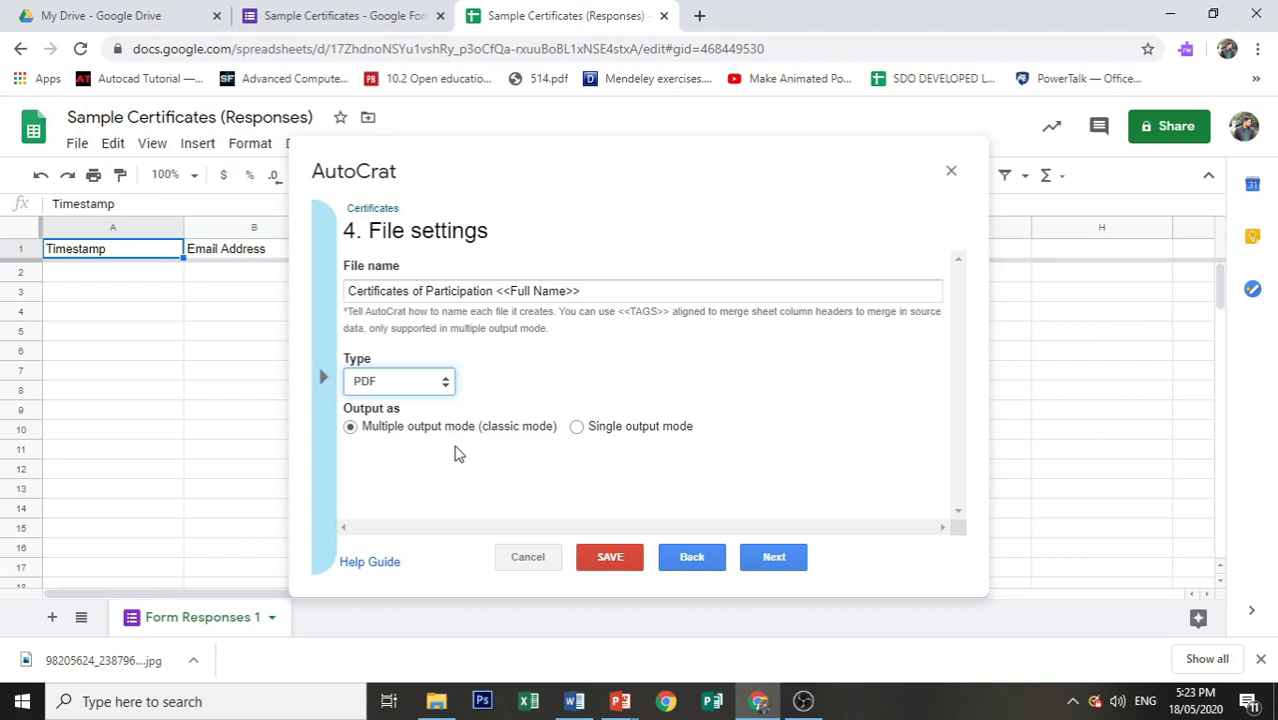
pyautogui.click(768, 560)
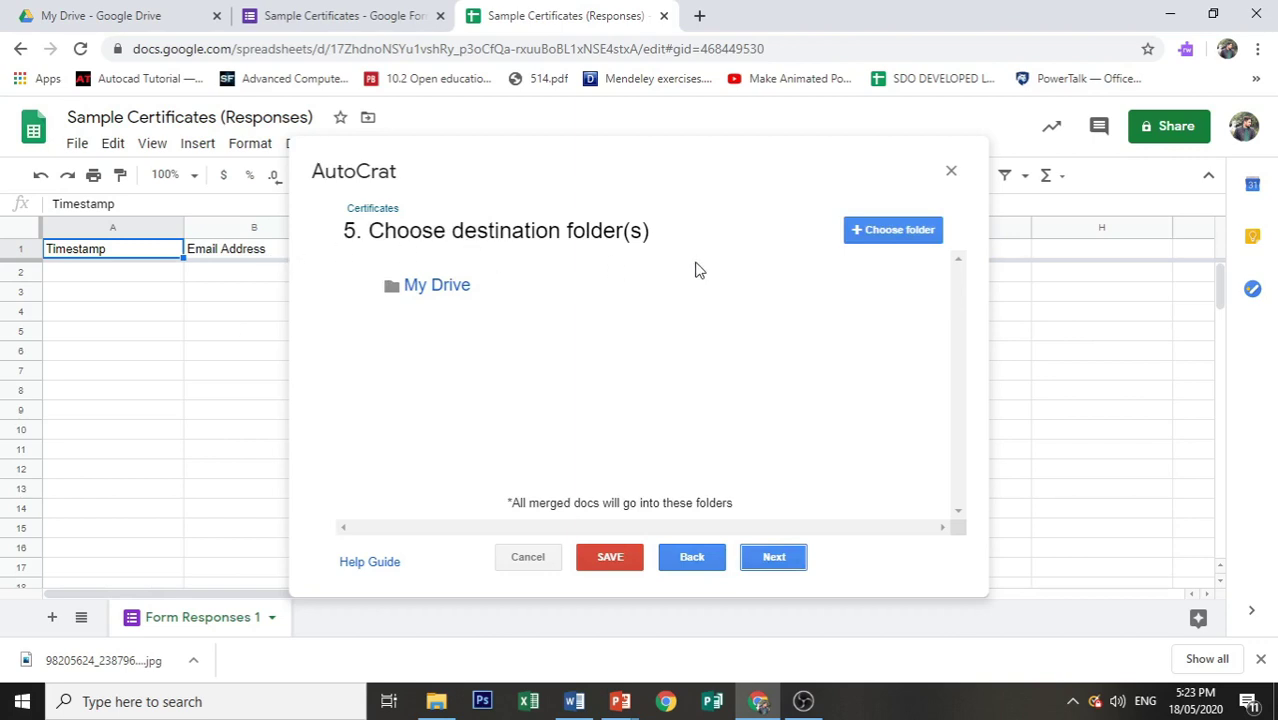
# Step: Add Student Certificates as destination folder and skip the folder-reference and merge-condition steps
pyautogui.click(880, 231)
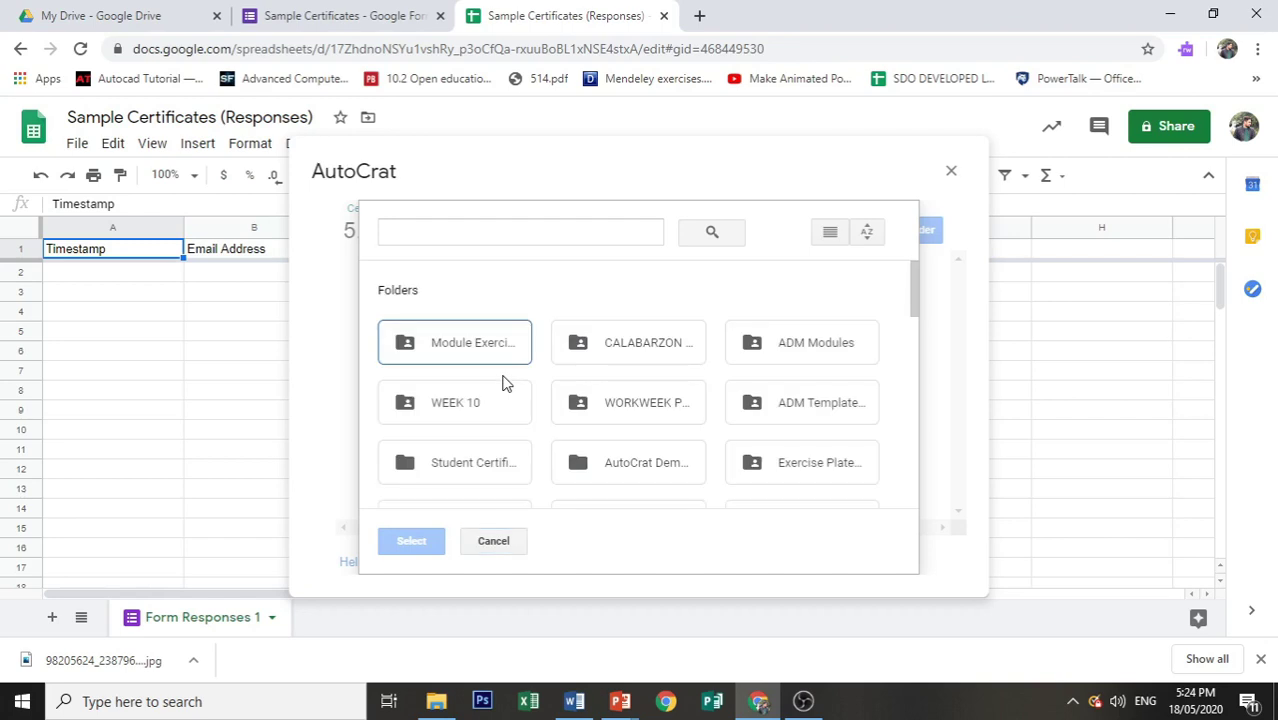
pyautogui.click(477, 468)
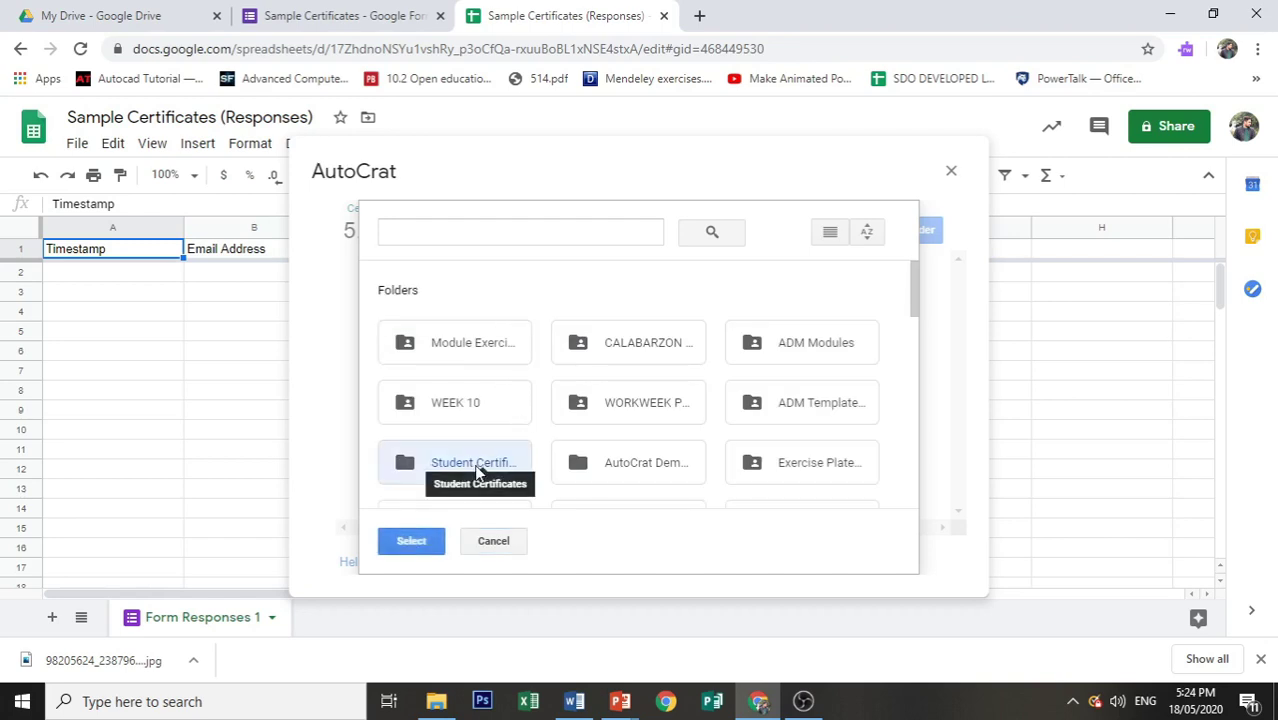
pyautogui.click(409, 545)
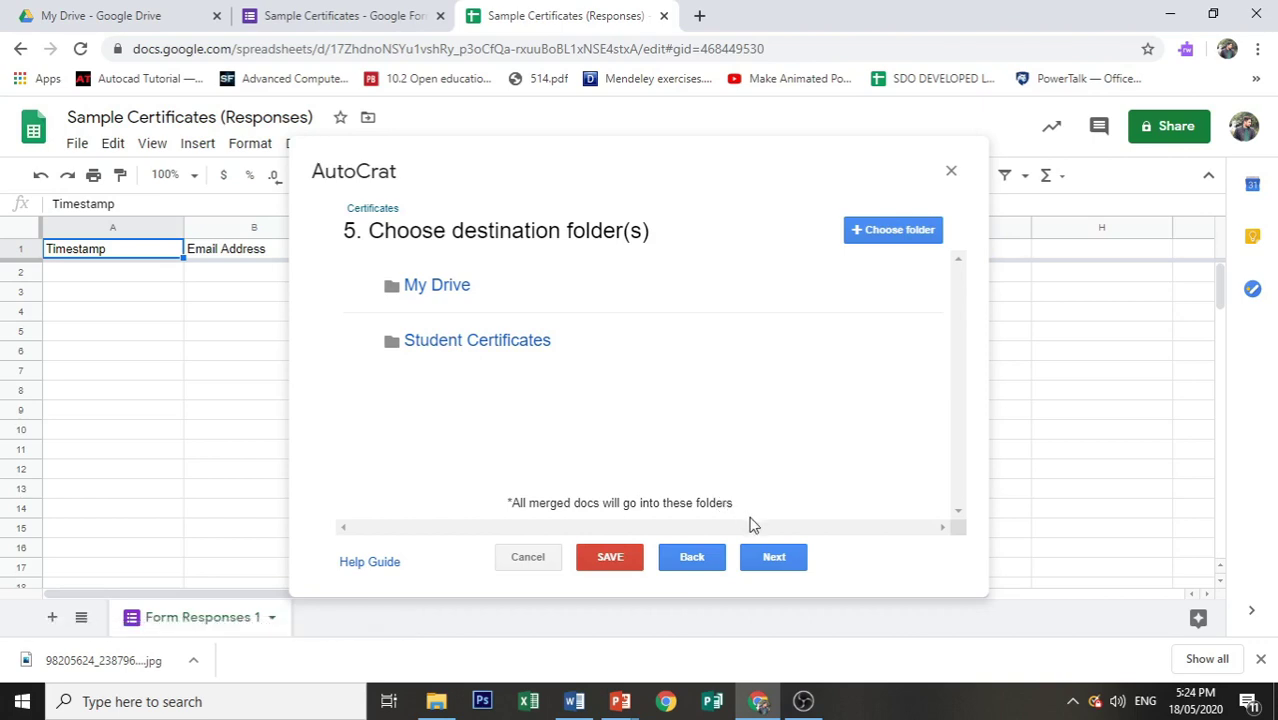
pyautogui.click(768, 563)
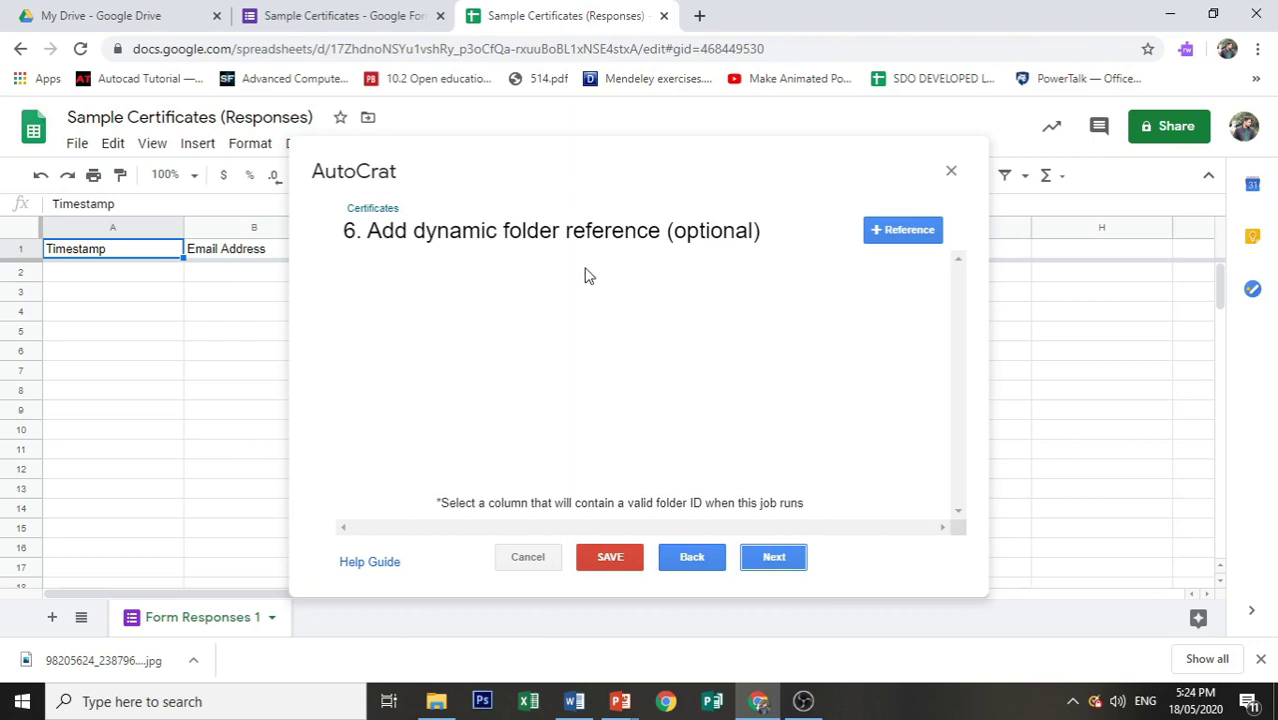
pyautogui.click(773, 560)
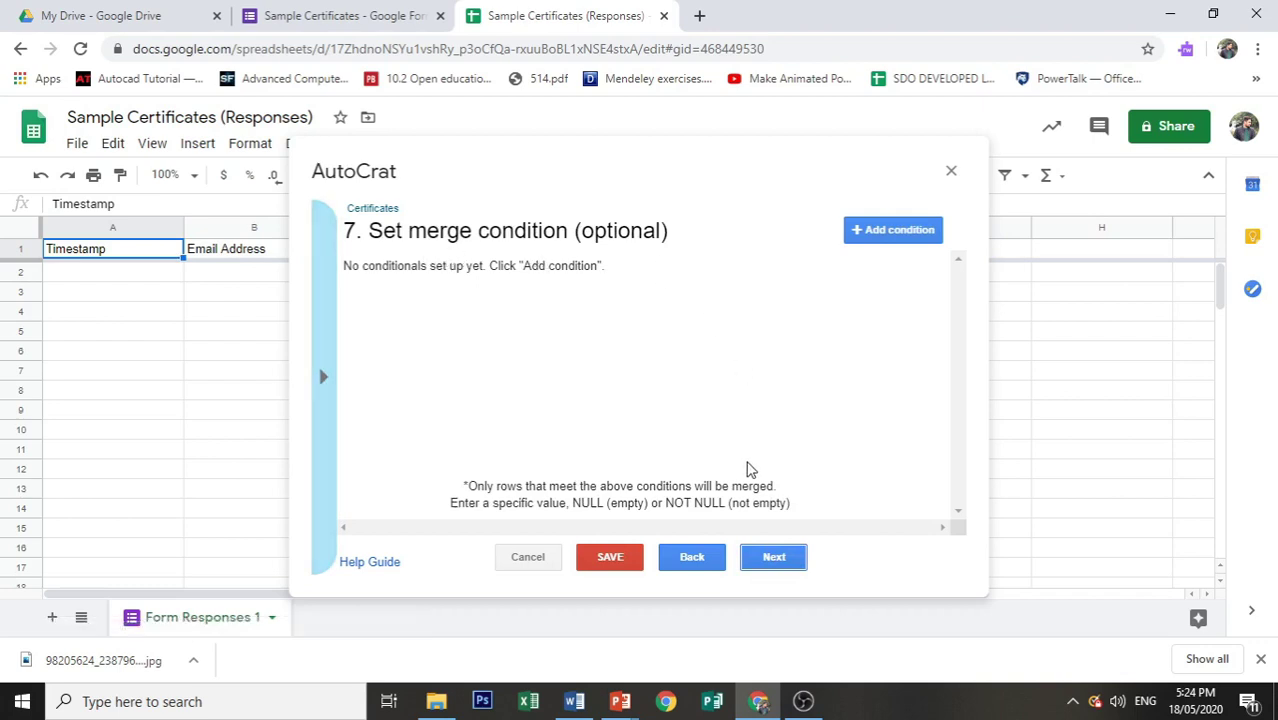
pyautogui.click(768, 560)
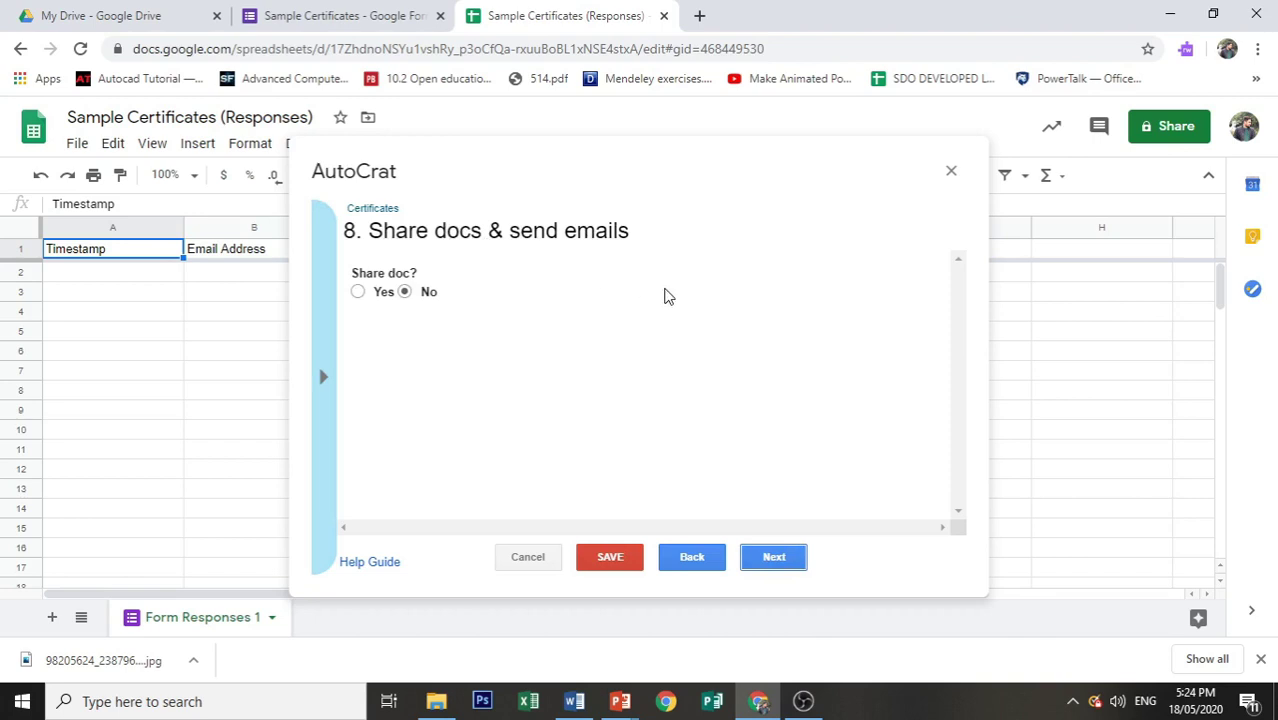
# Step: Turn on doc sharing, keep re-sharing off, and send from a generic no-reply address
pyautogui.click(358, 292)
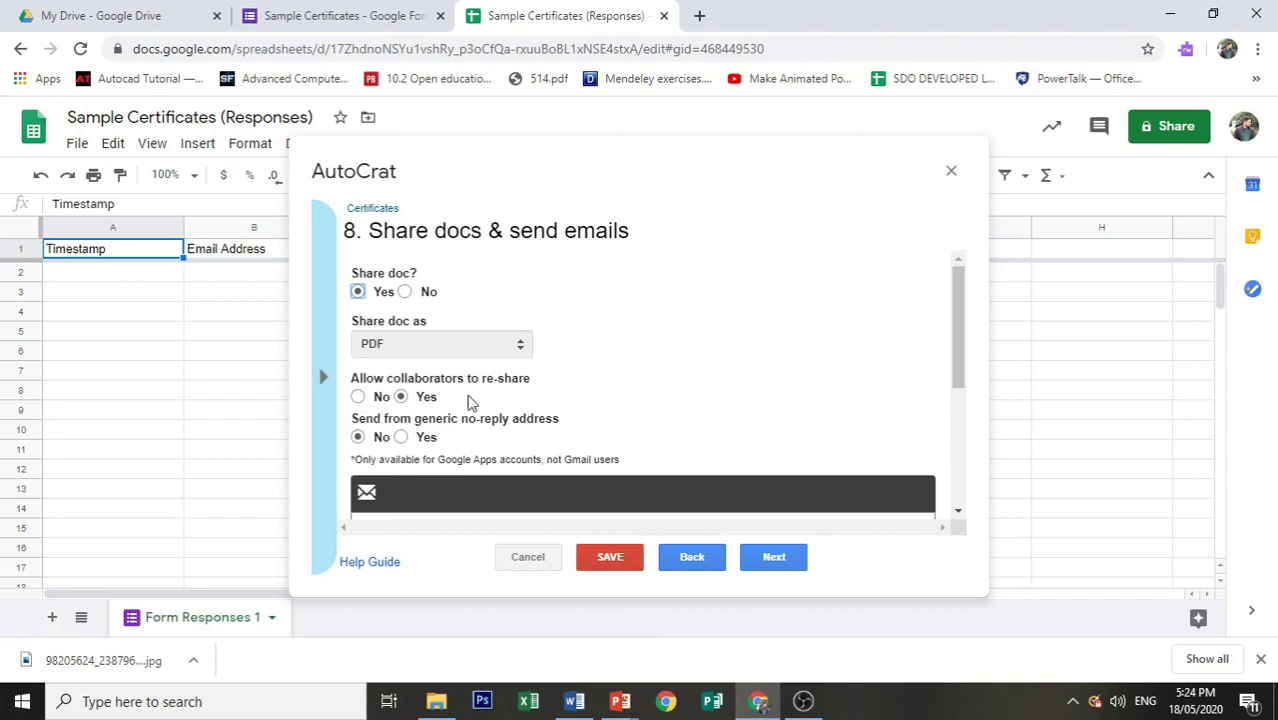
pyautogui.scroll(-1, 403, 398)
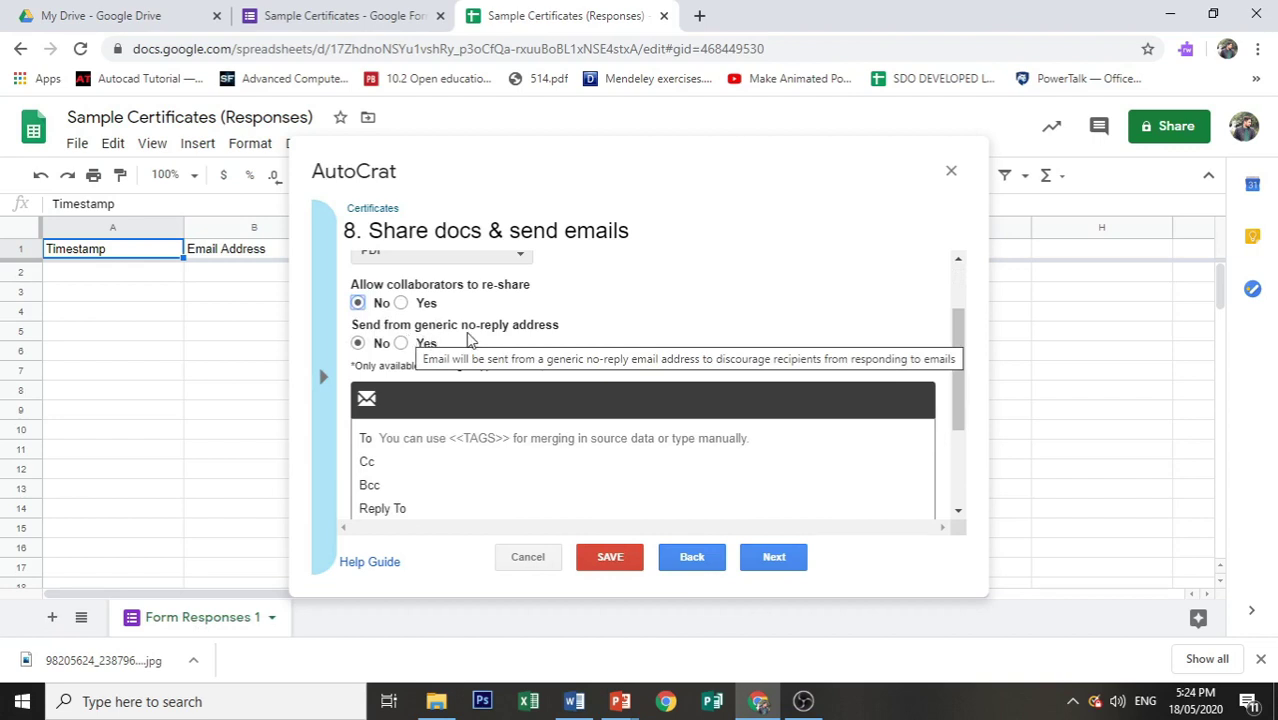
pyautogui.click(400, 343)
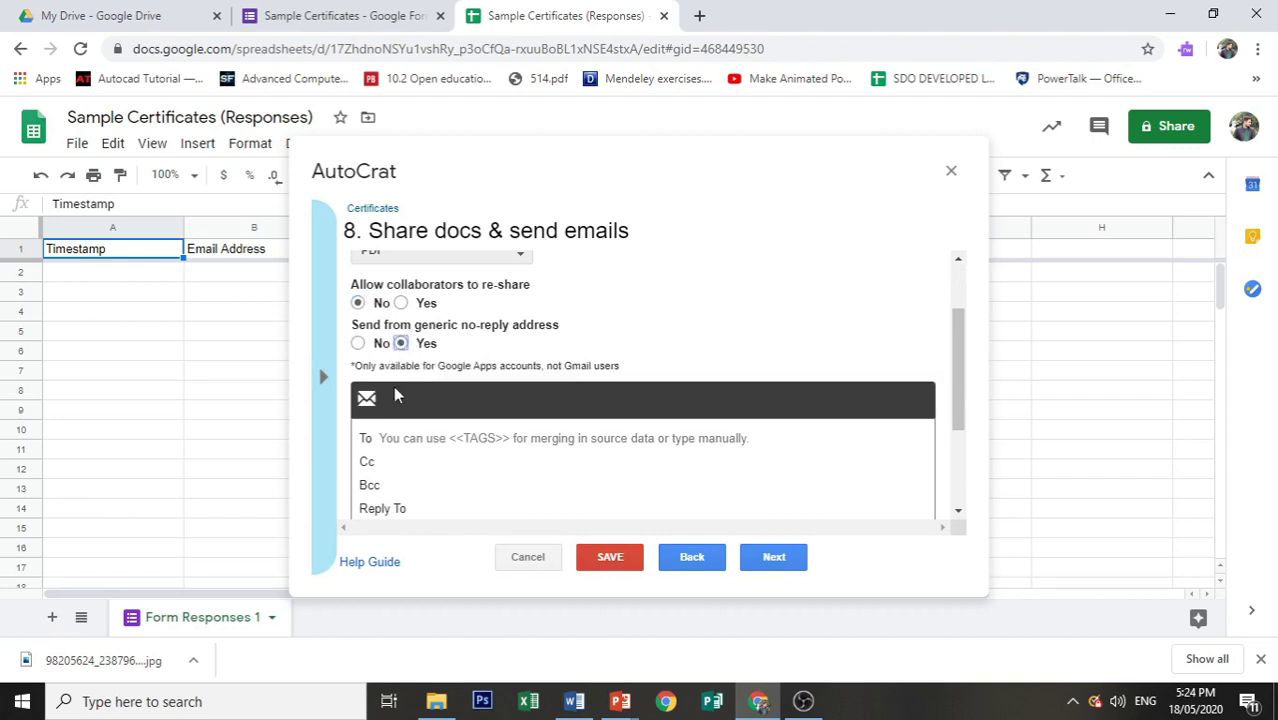
pyautogui.click(358, 343)
pyautogui.click(400, 304)
pyautogui.click(358, 303)
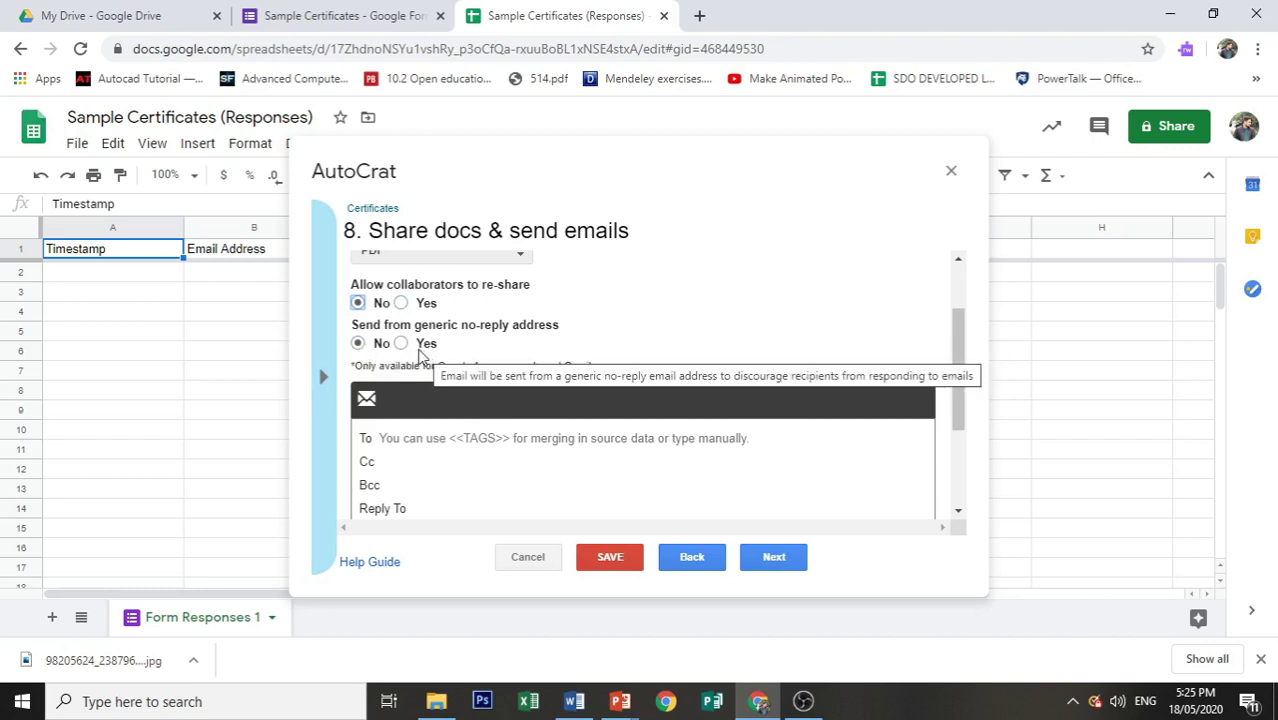
pyautogui.click(401, 344)
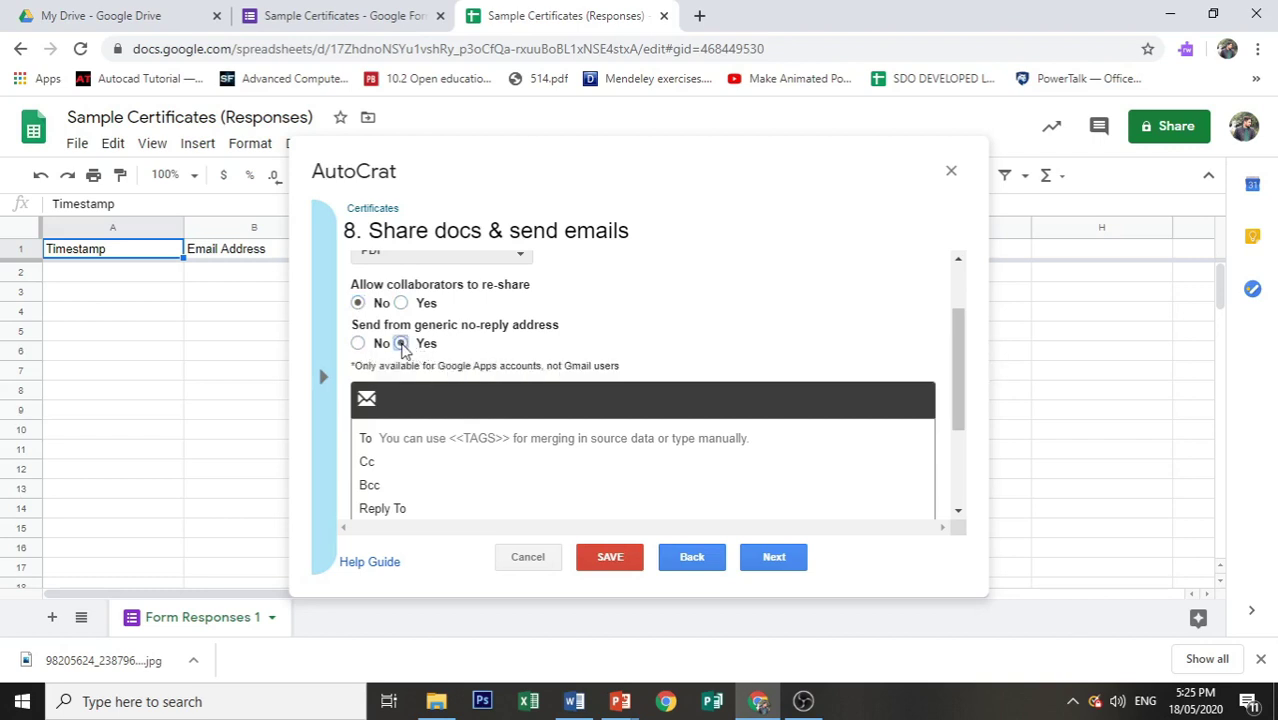
pyautogui.click(432, 434)
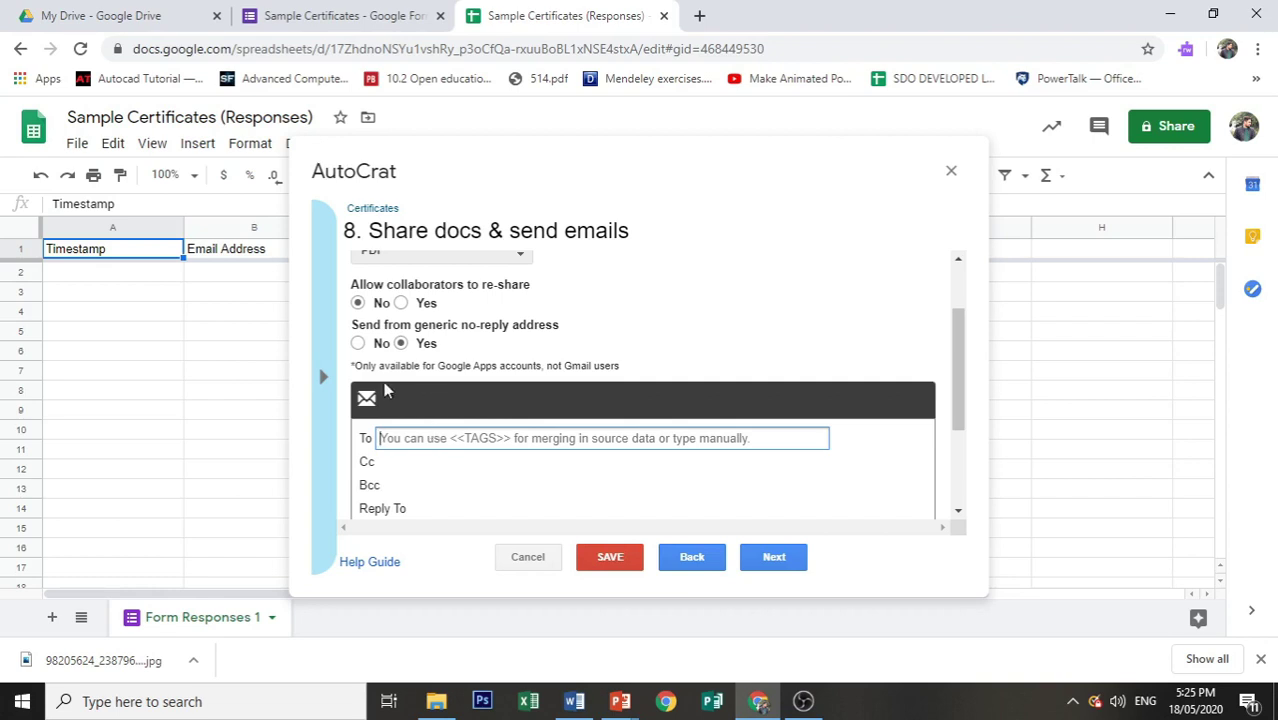
# Step: Set the email recipient to the <<Email Address>> merge tag
pyautogui.click(323, 376)
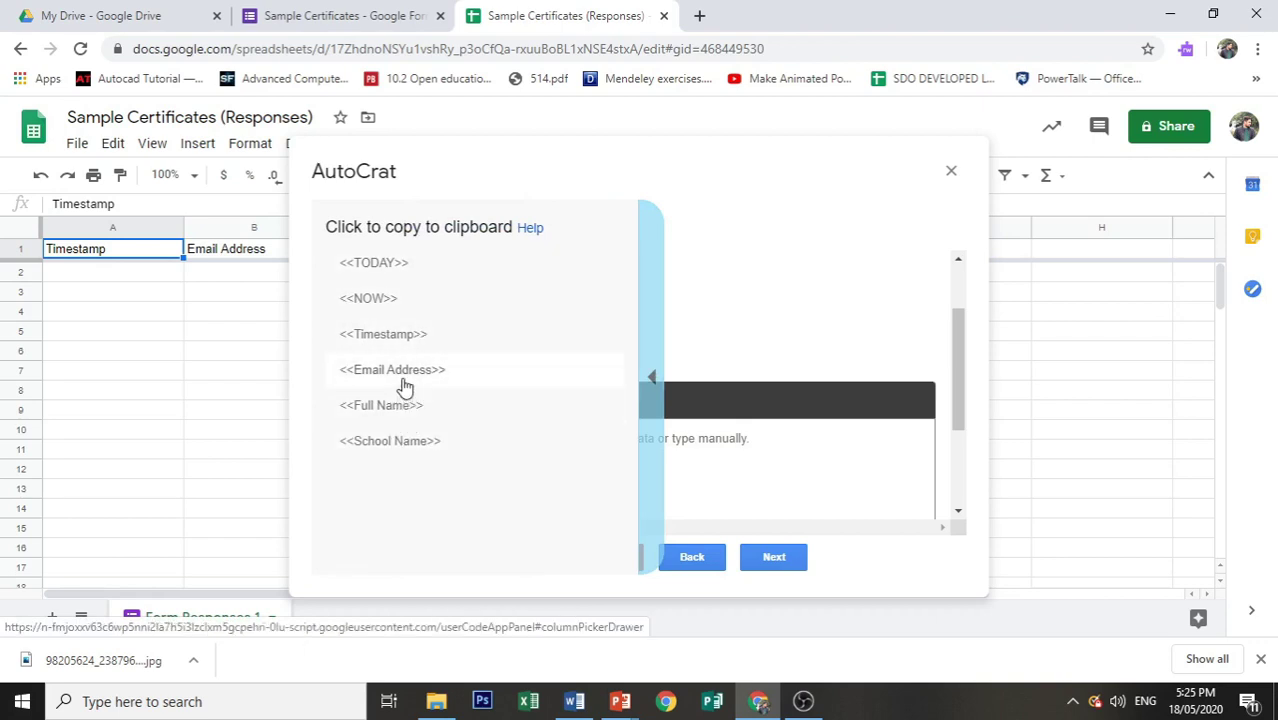
pyautogui.click(404, 388)
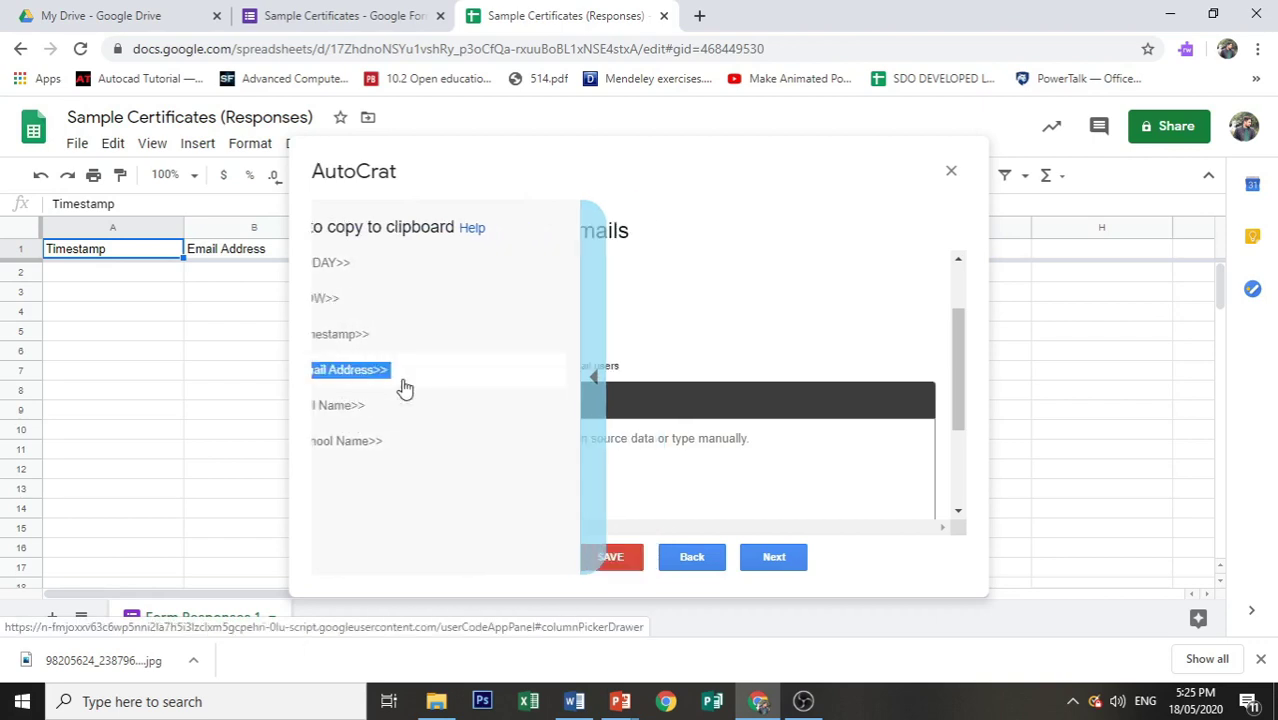
pyautogui.click(422, 440)
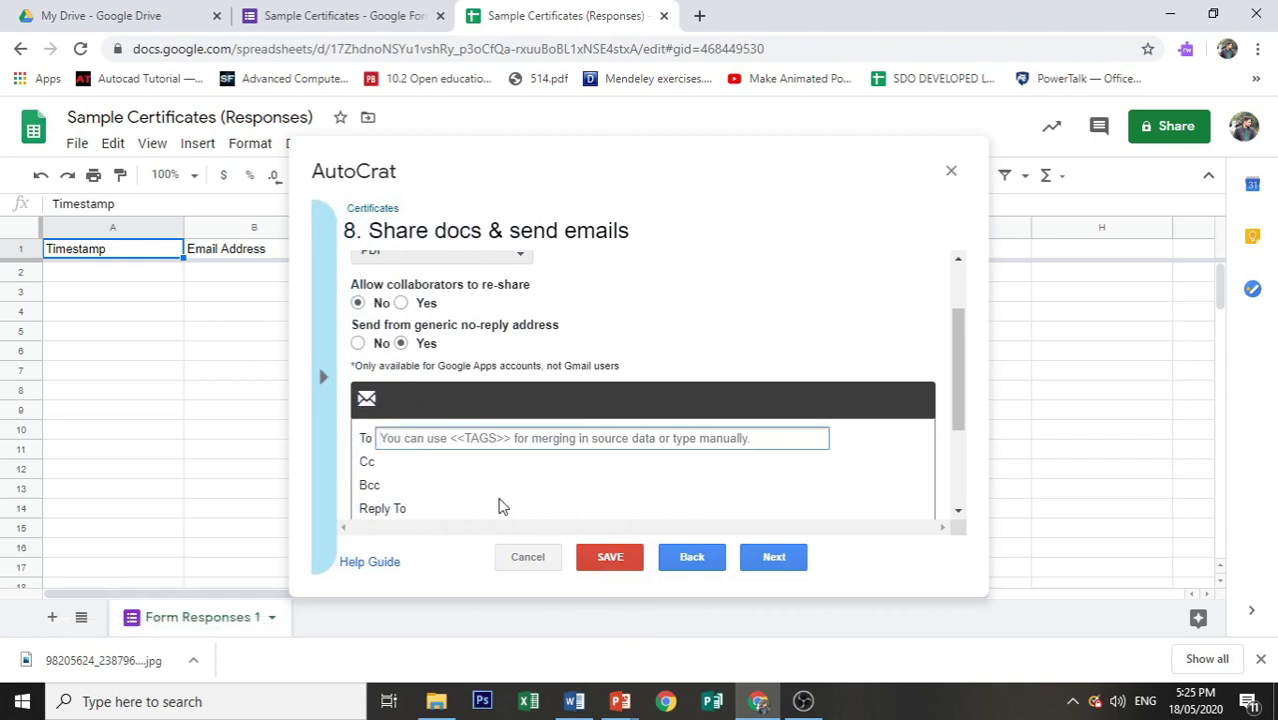
pyautogui.write('<<Em')
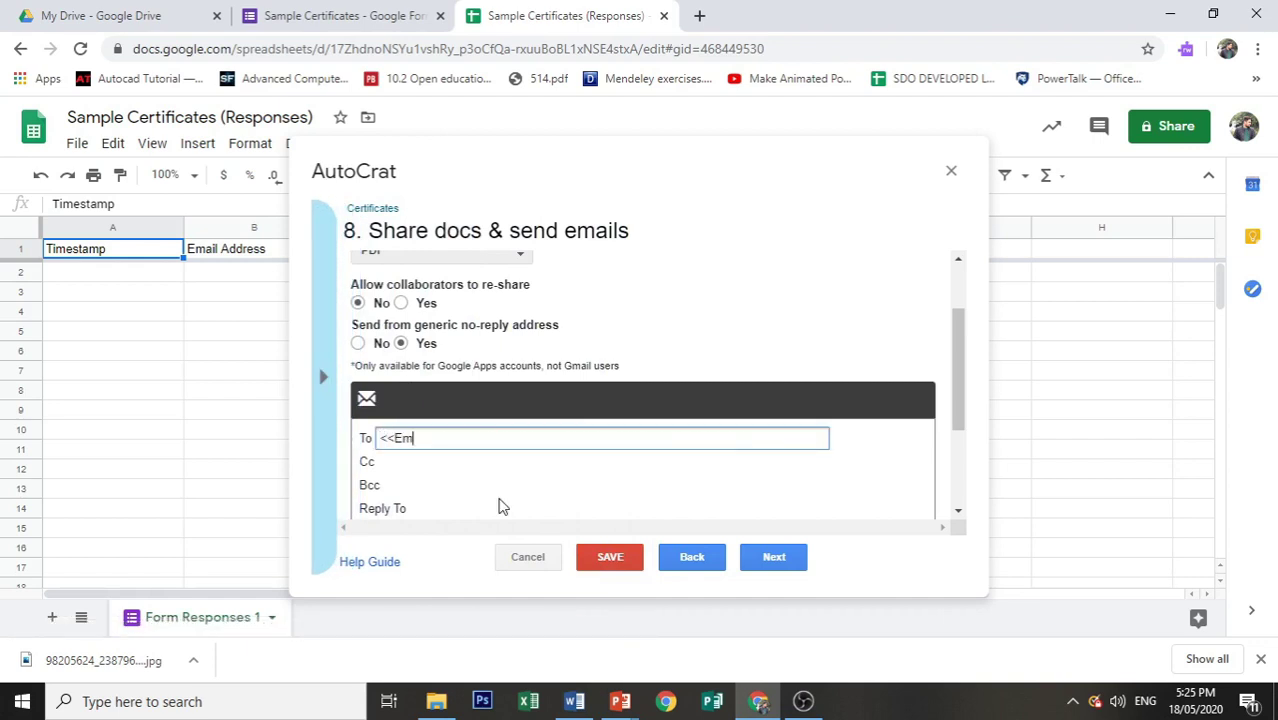
pyautogui.write('ail Address>>')
pyautogui.click(323, 377)
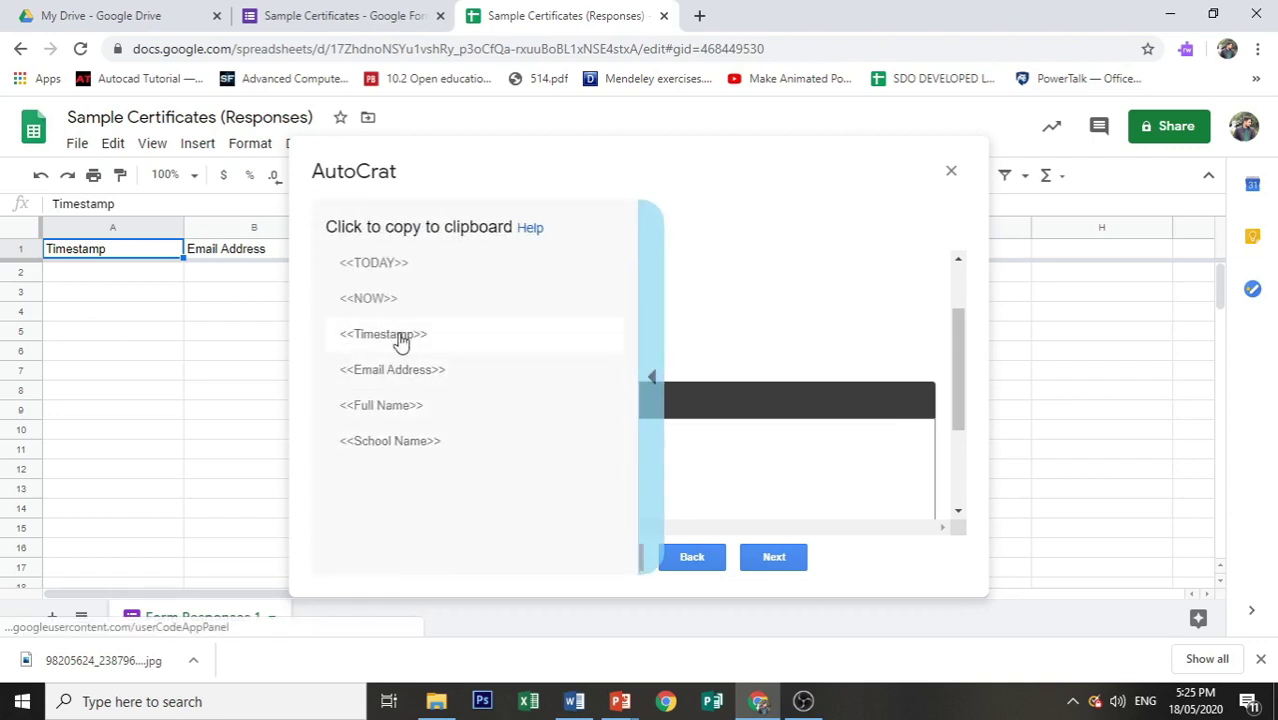
pyautogui.click(651, 388)
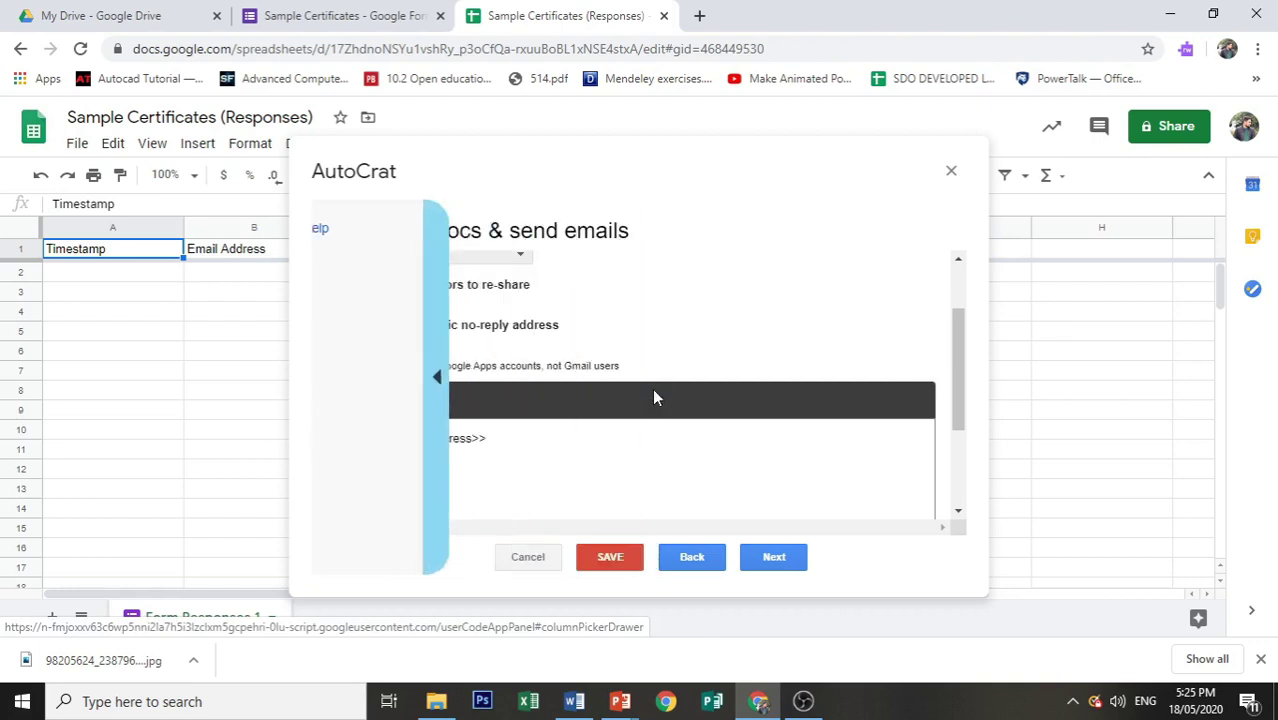
pyautogui.click(515, 434)
pyautogui.scroll(-1, 482, 434)
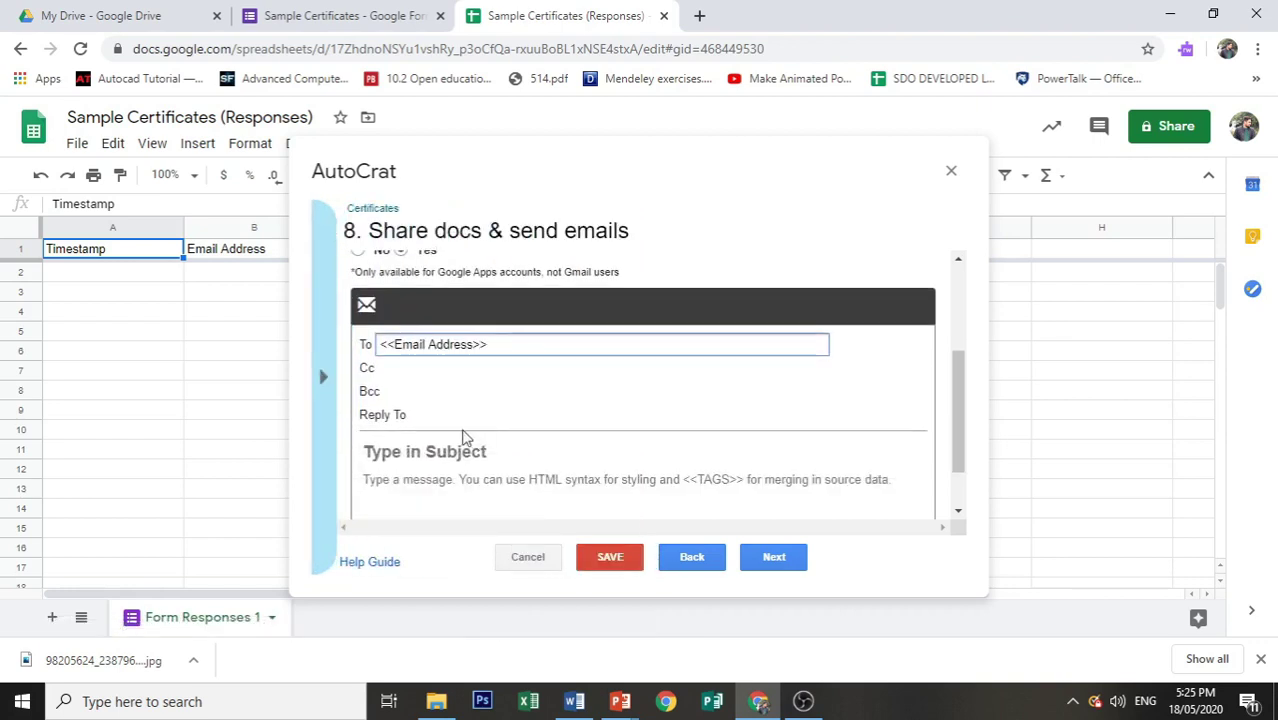
# Step: Enter subject 'Certificate of Participation of <<Full Name>>' and begin the congratulatory message body
pyautogui.click(457, 452)
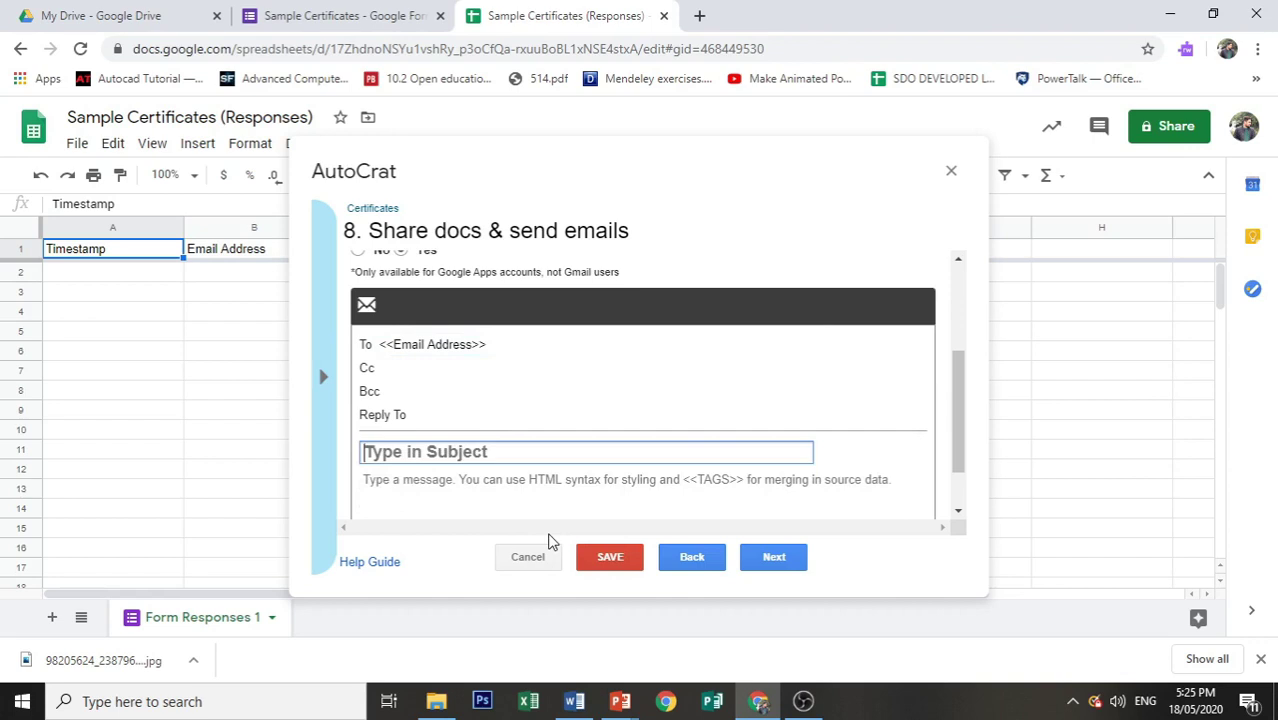
pyautogui.write('Certific')
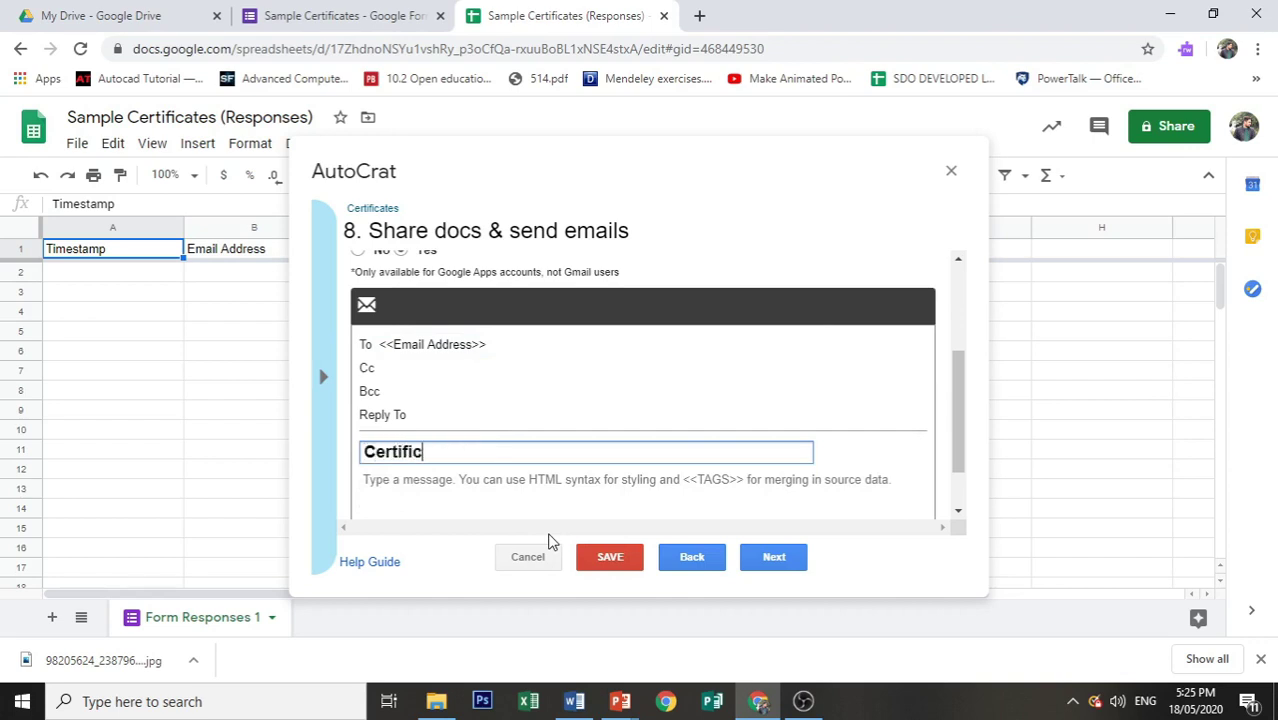
pyautogui.write('ate of Recog')
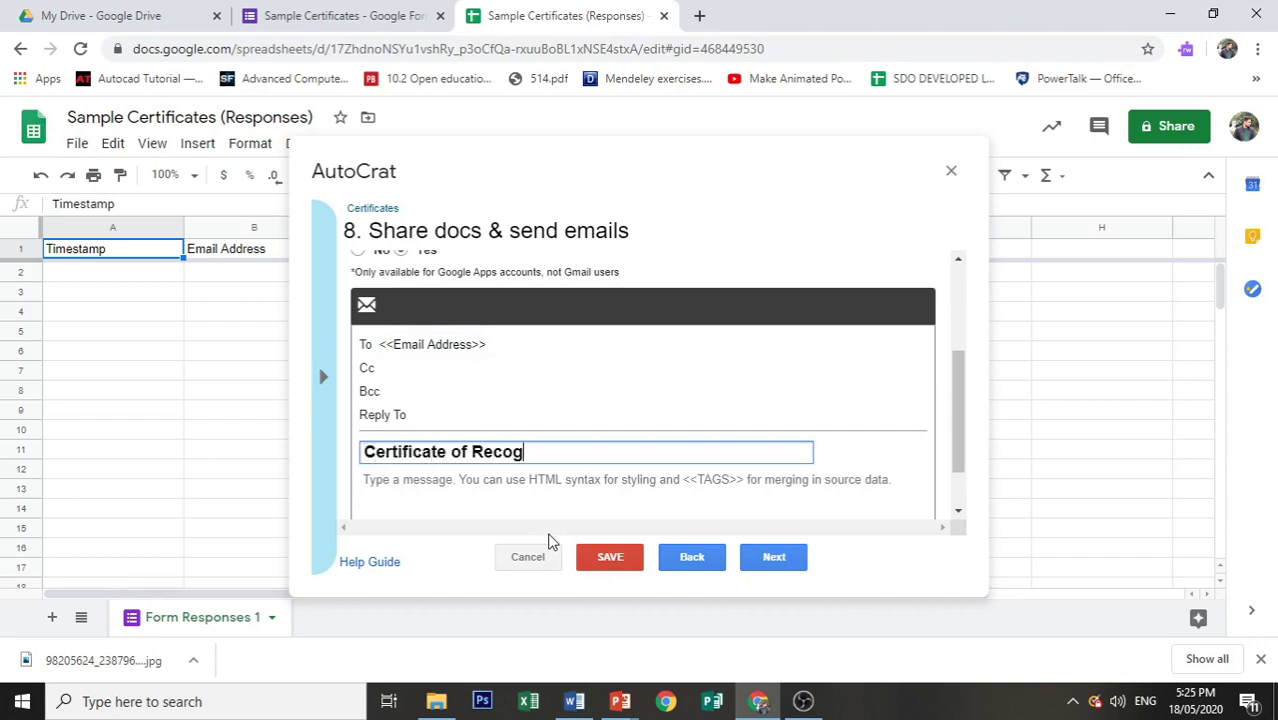
pyautogui.write('ni')
pyautogui.press('BackSpace')
pyautogui.press('BackSpace')
pyautogui.press('BackSpace')
pyautogui.press('BackSpace')
pyautogui.press('BackSpace')
pyautogui.press('BackSpace')
pyautogui.press('BackSpace')
pyautogui.write('Participation of ')
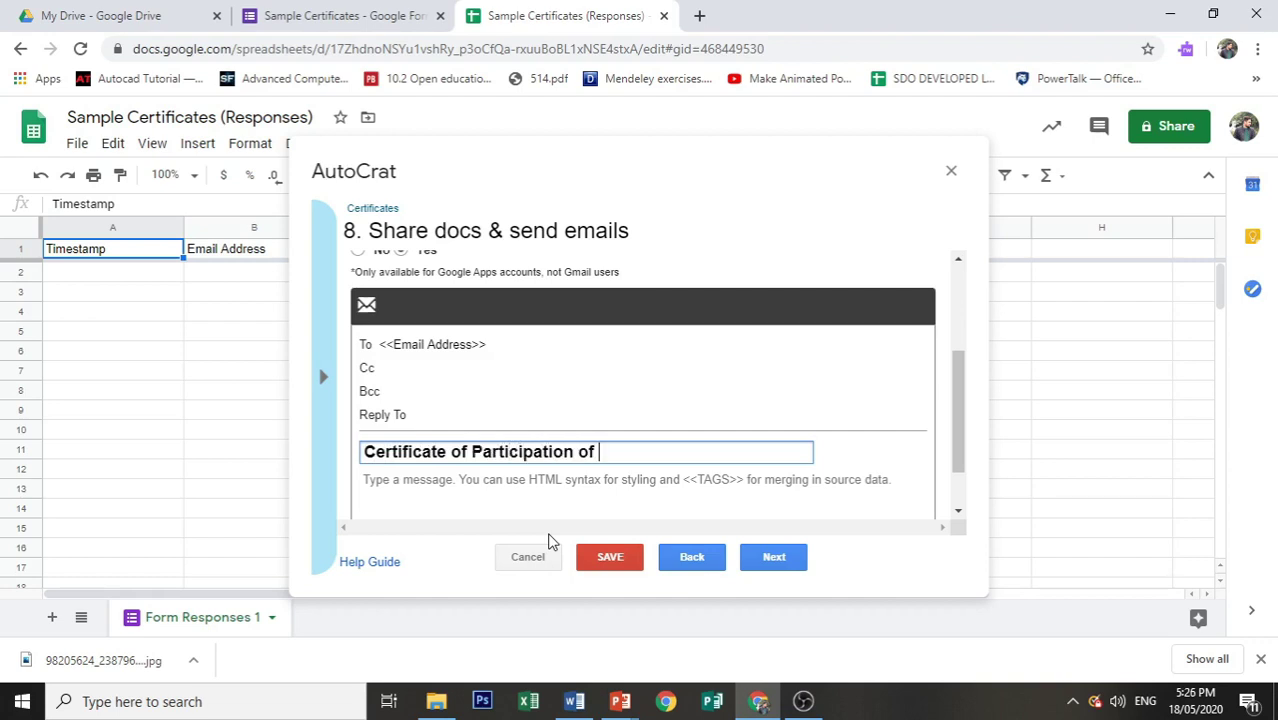
pyautogui.write('<<Full Name')
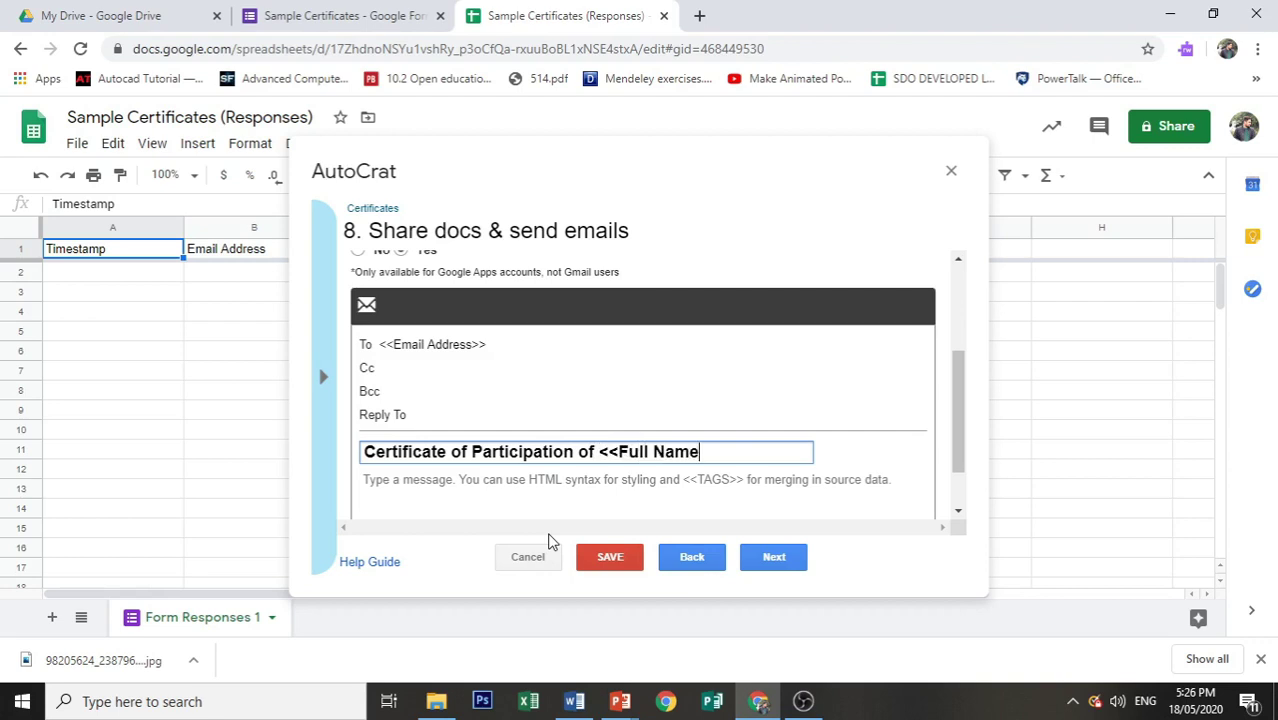
pyautogui.write('>>')
pyautogui.click(497, 481)
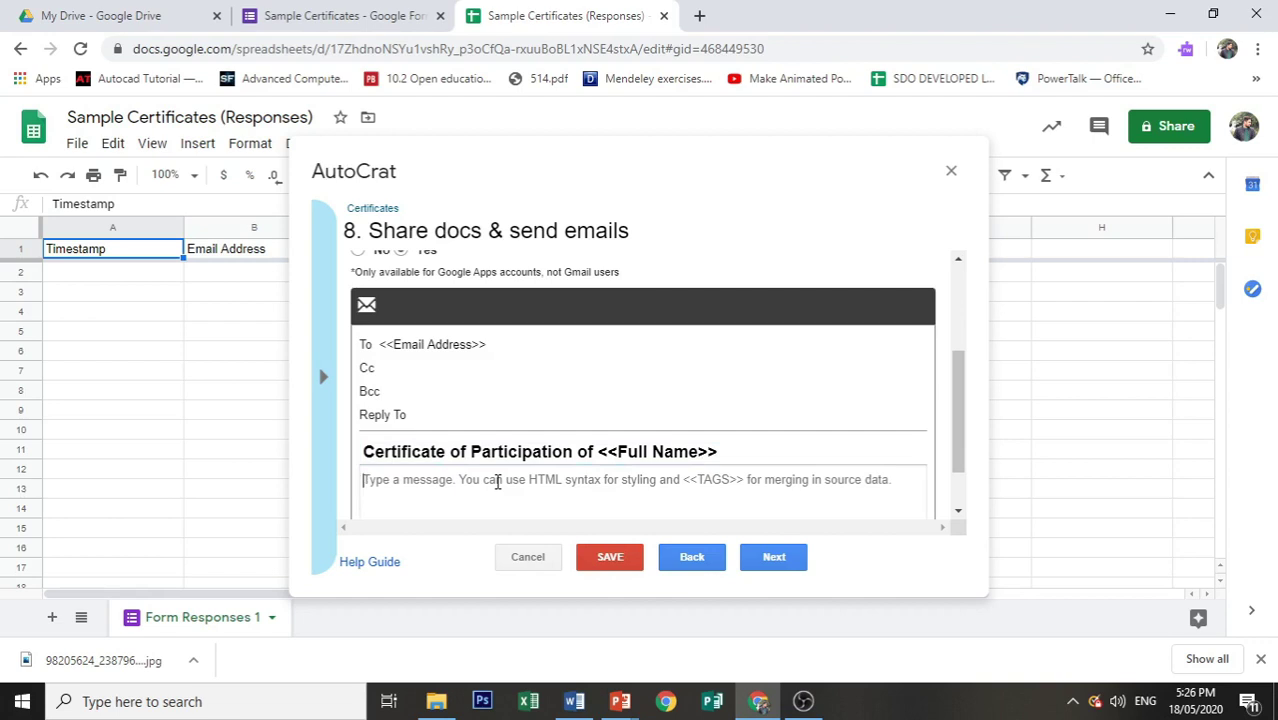
pyautogui.click(497, 481)
pyautogui.write('T')
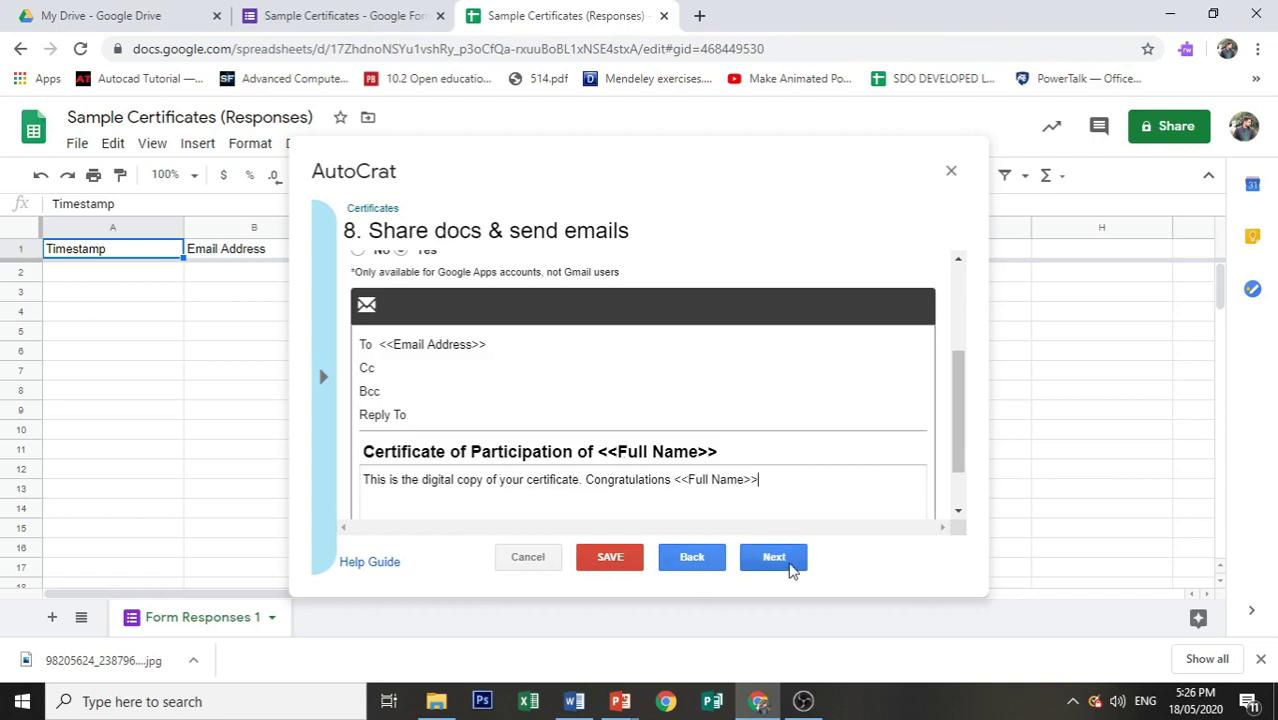
# Step: Enable and confirm the run-on-form-submission trigger, leaving the time trigger off
pyautogui.click(792, 566)
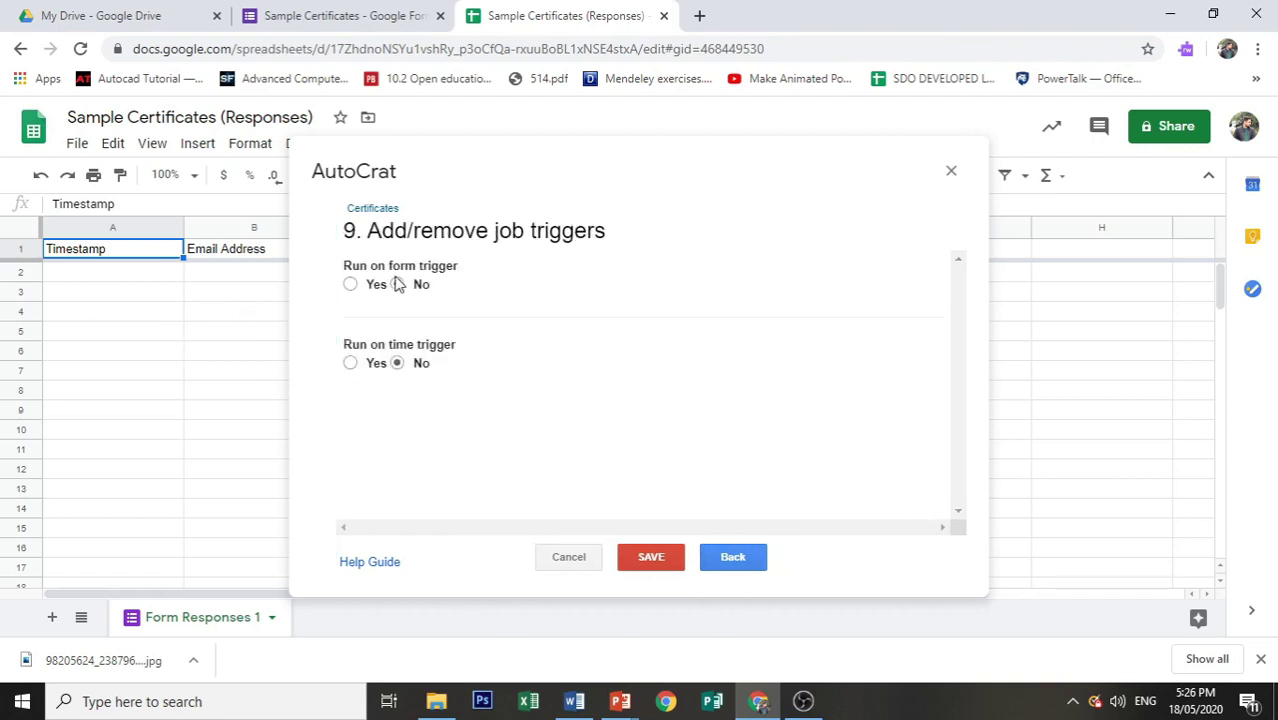
pyautogui.click(351, 285)
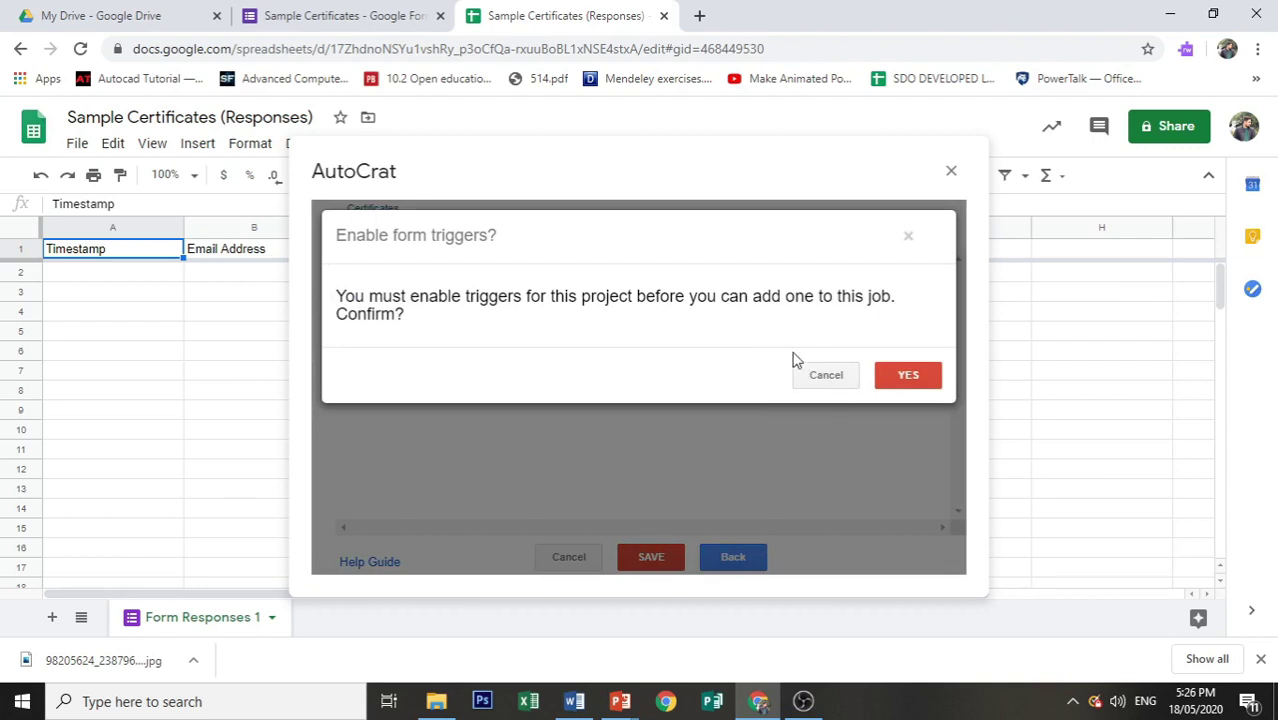
pyautogui.click(918, 387)
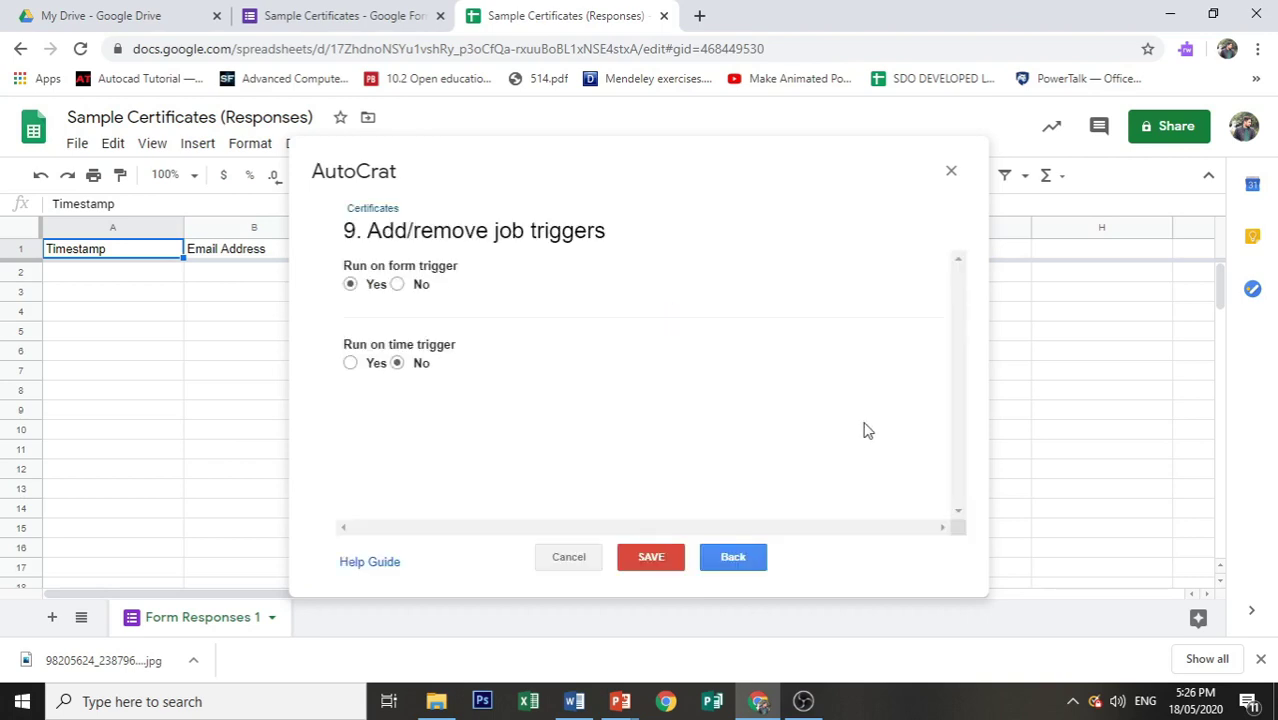
pyautogui.click(349, 366)
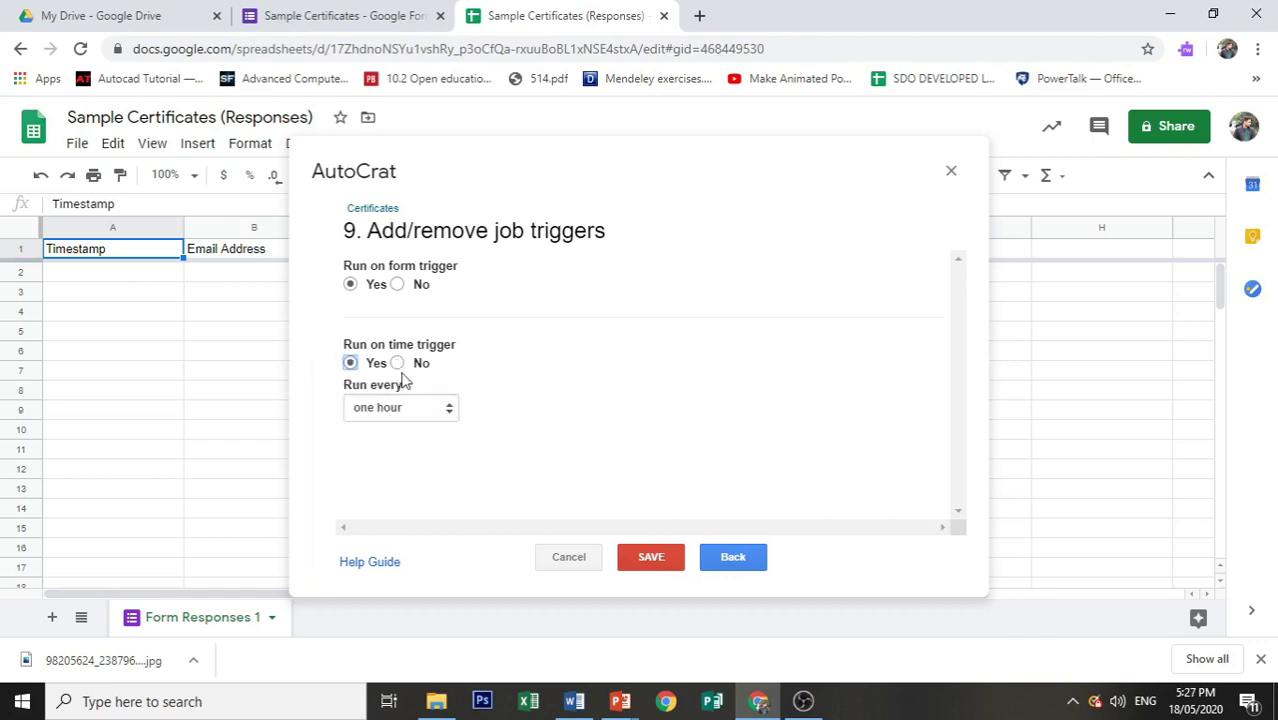
pyautogui.click(397, 364)
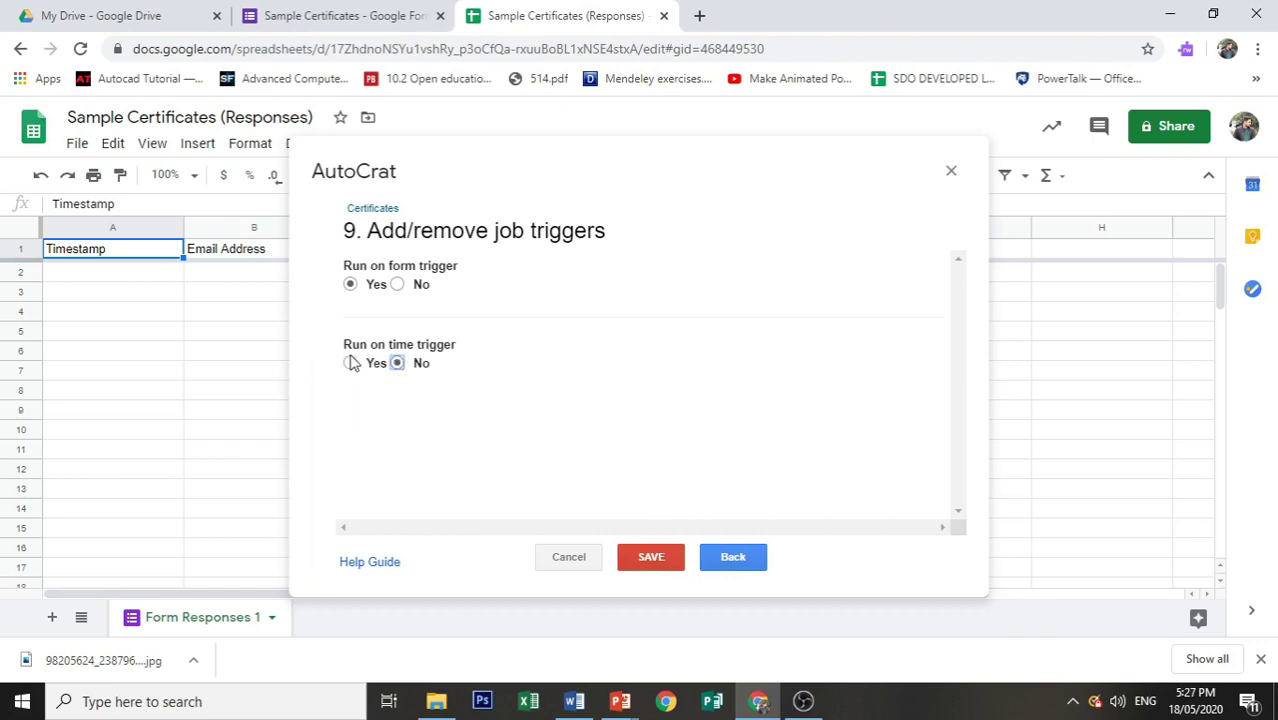
pyautogui.click(351, 363)
pyautogui.click(384, 409)
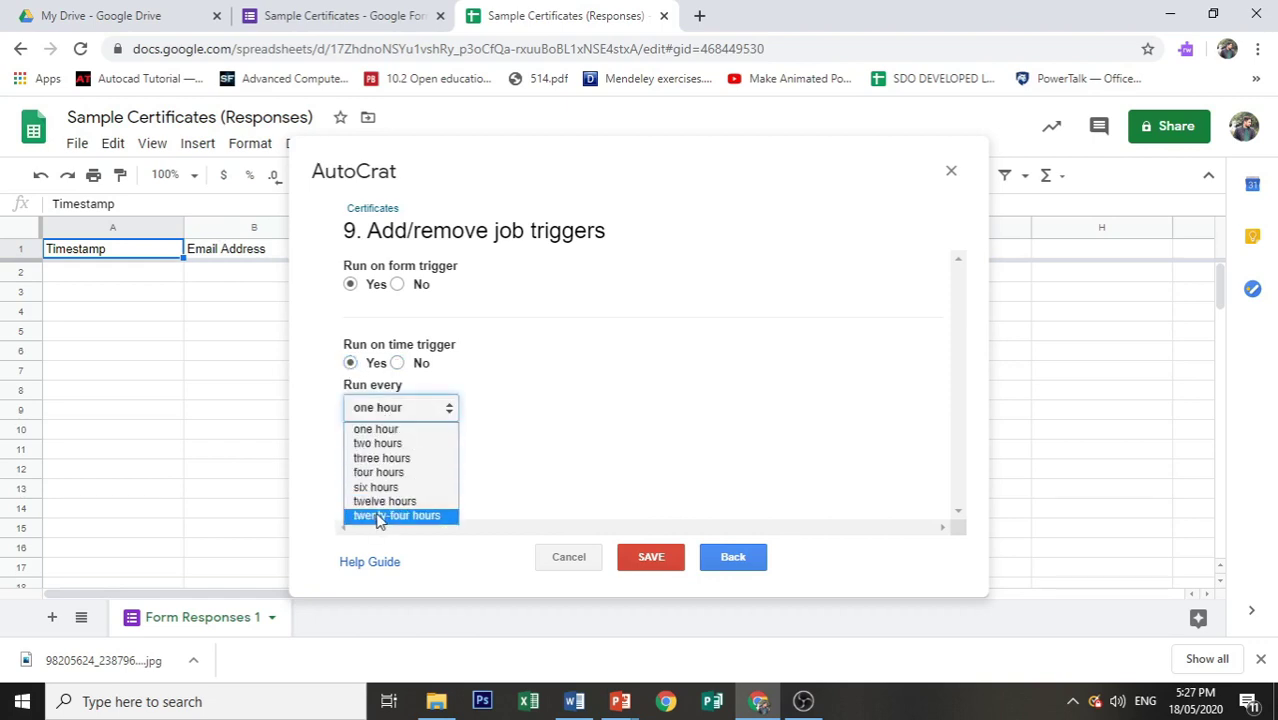
pyautogui.click(414, 367)
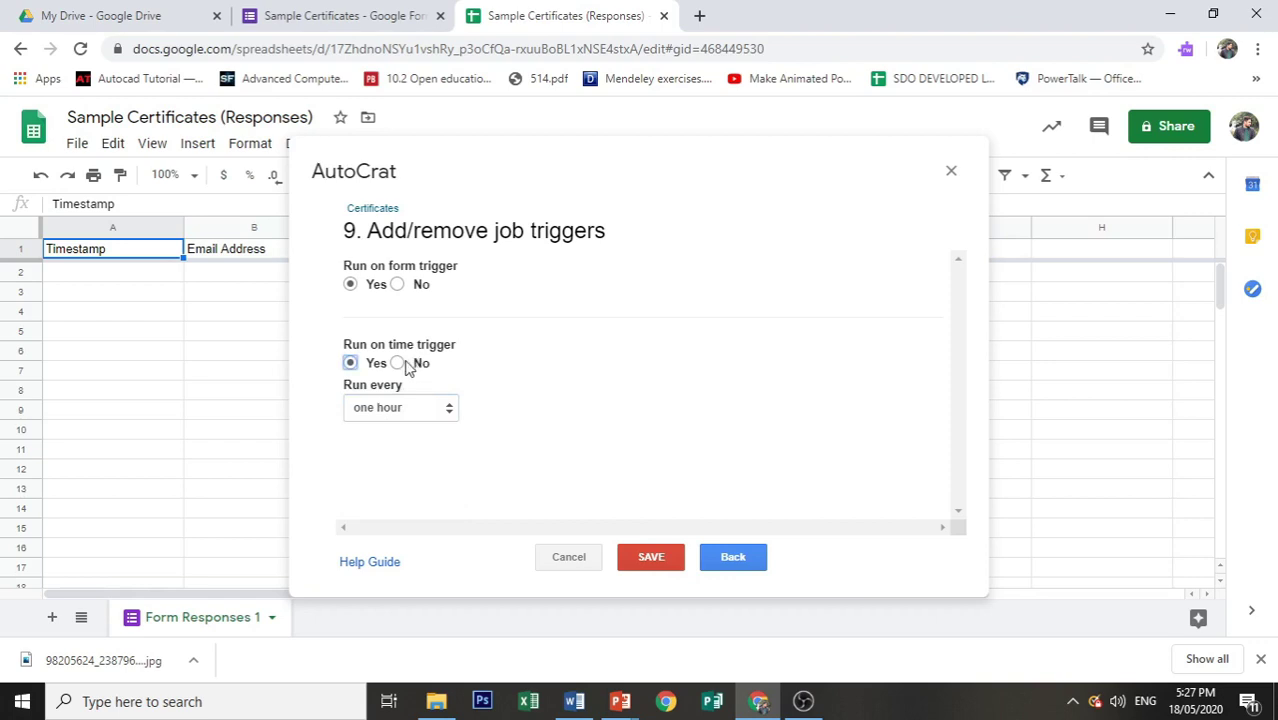
pyautogui.click(403, 366)
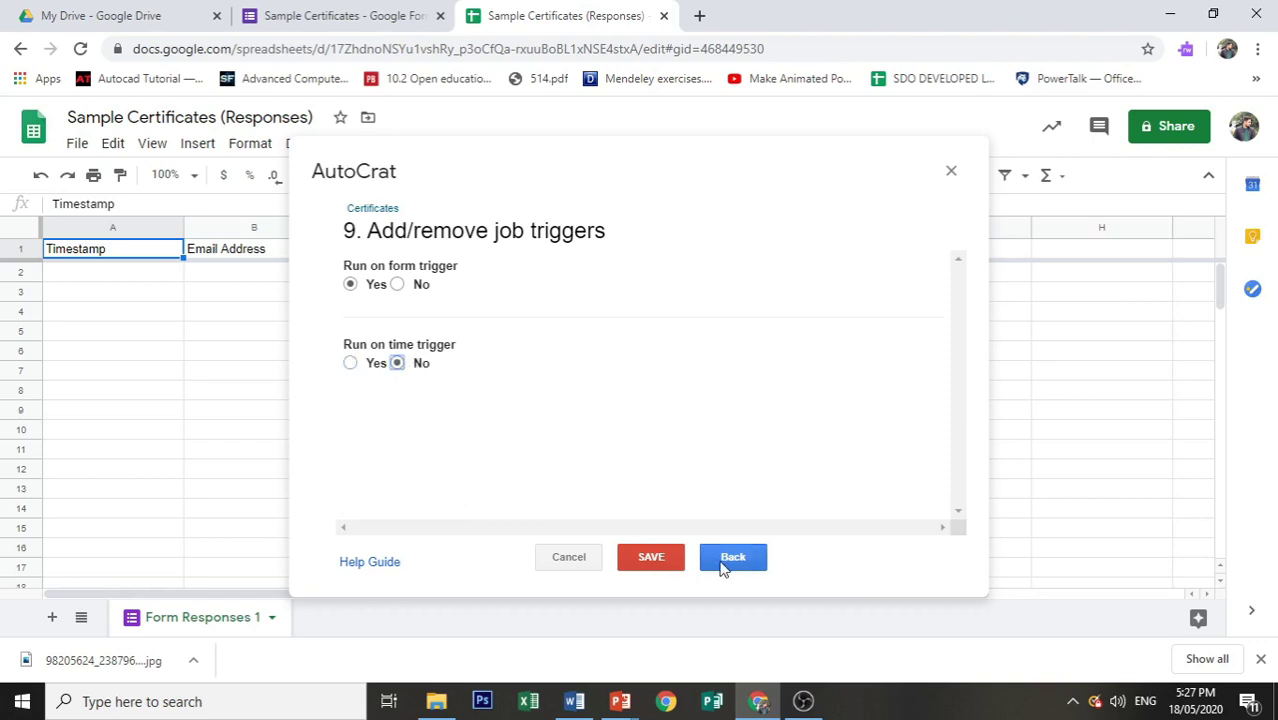
# Step: Save the Certificates job, run it once, and close AutoCrat
pyautogui.click(669, 571)
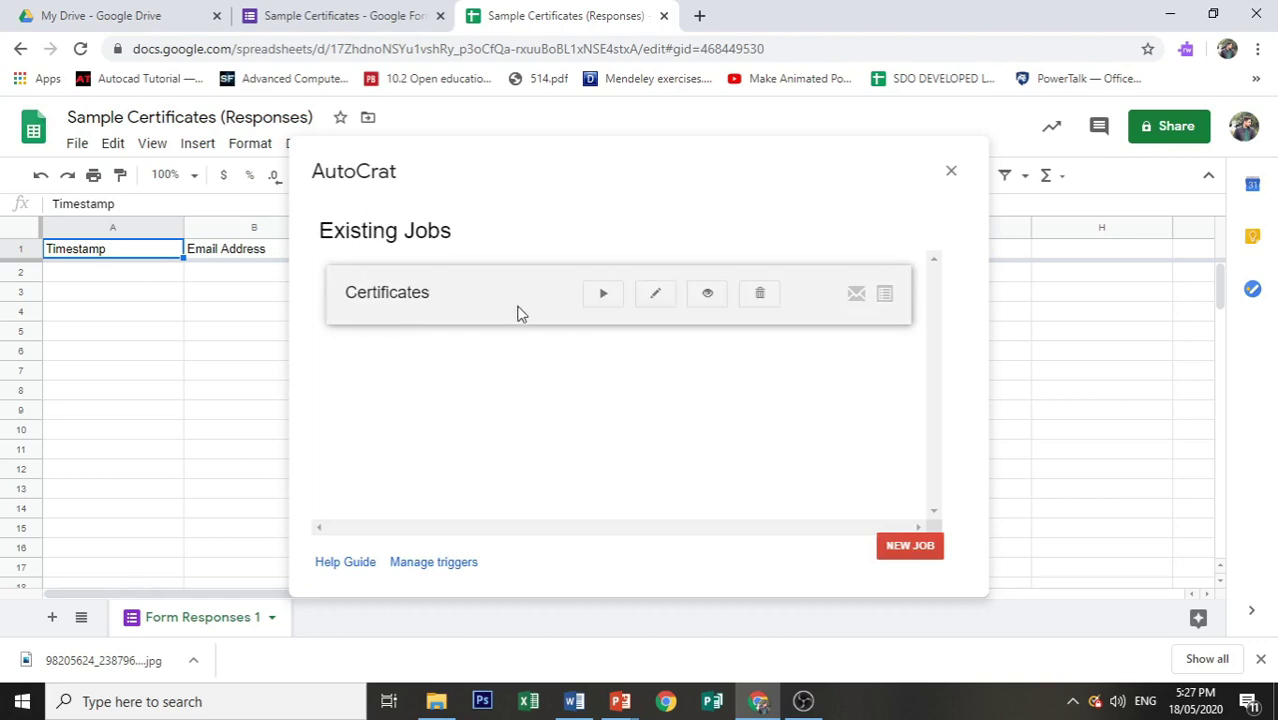
pyautogui.click(600, 297)
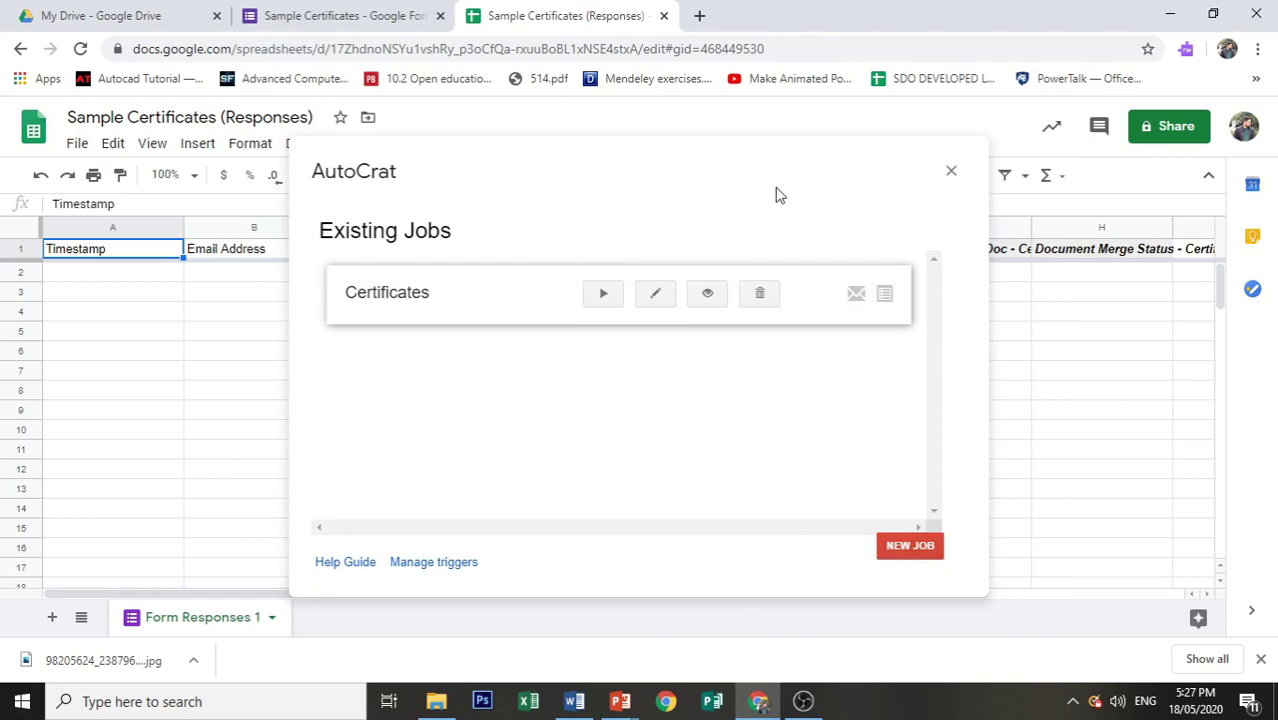
pyautogui.click(951, 173)
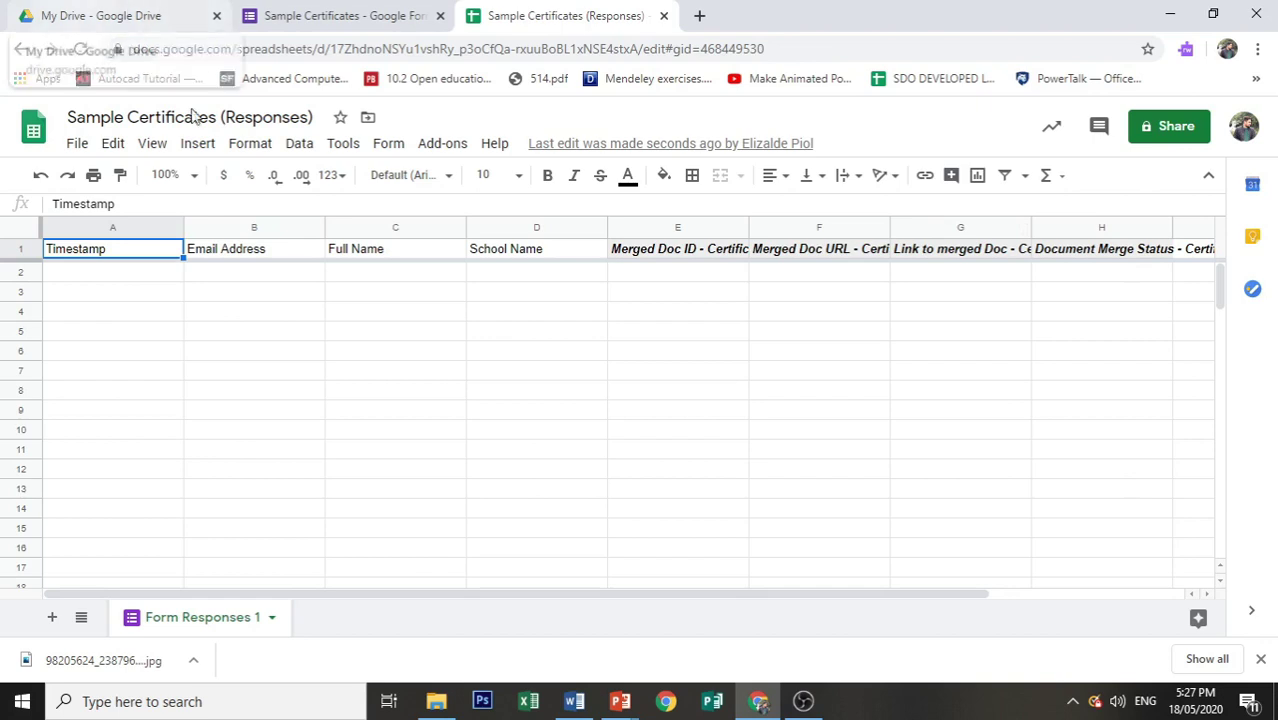
# Step: Open the live preview of the Sample Certificates form
pyautogui.click(337, 12)
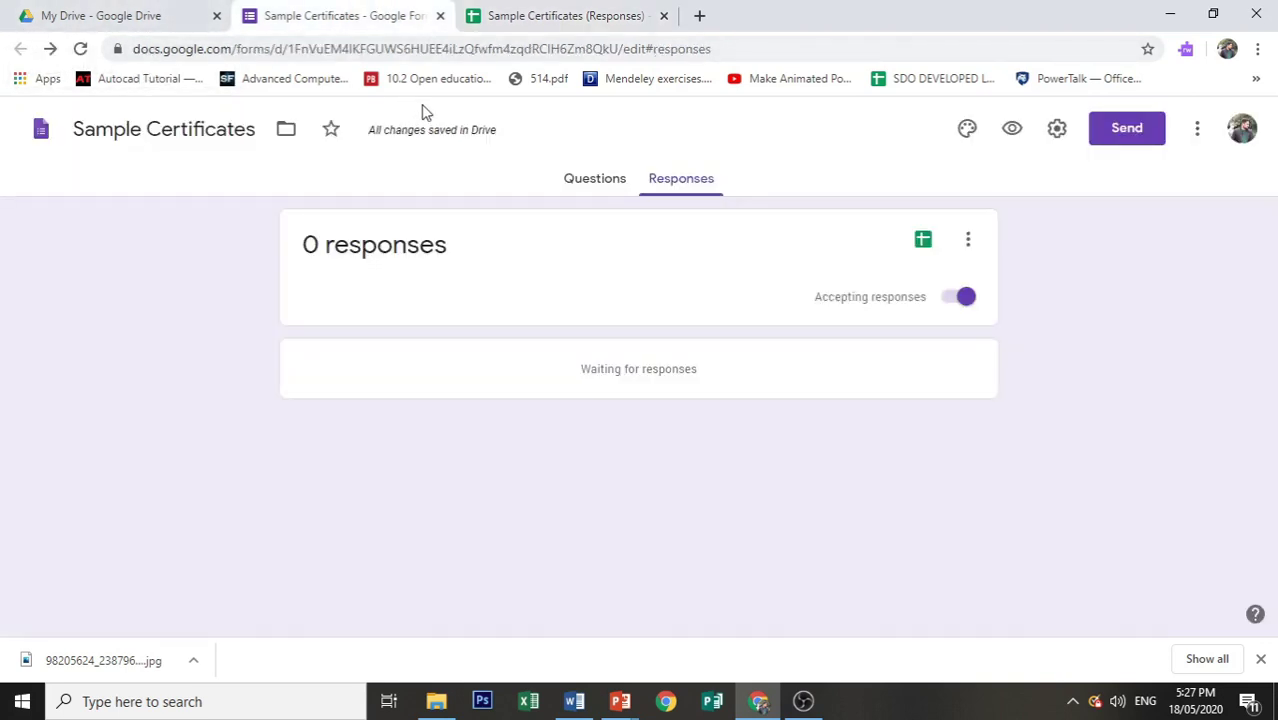
pyautogui.click(1012, 141)
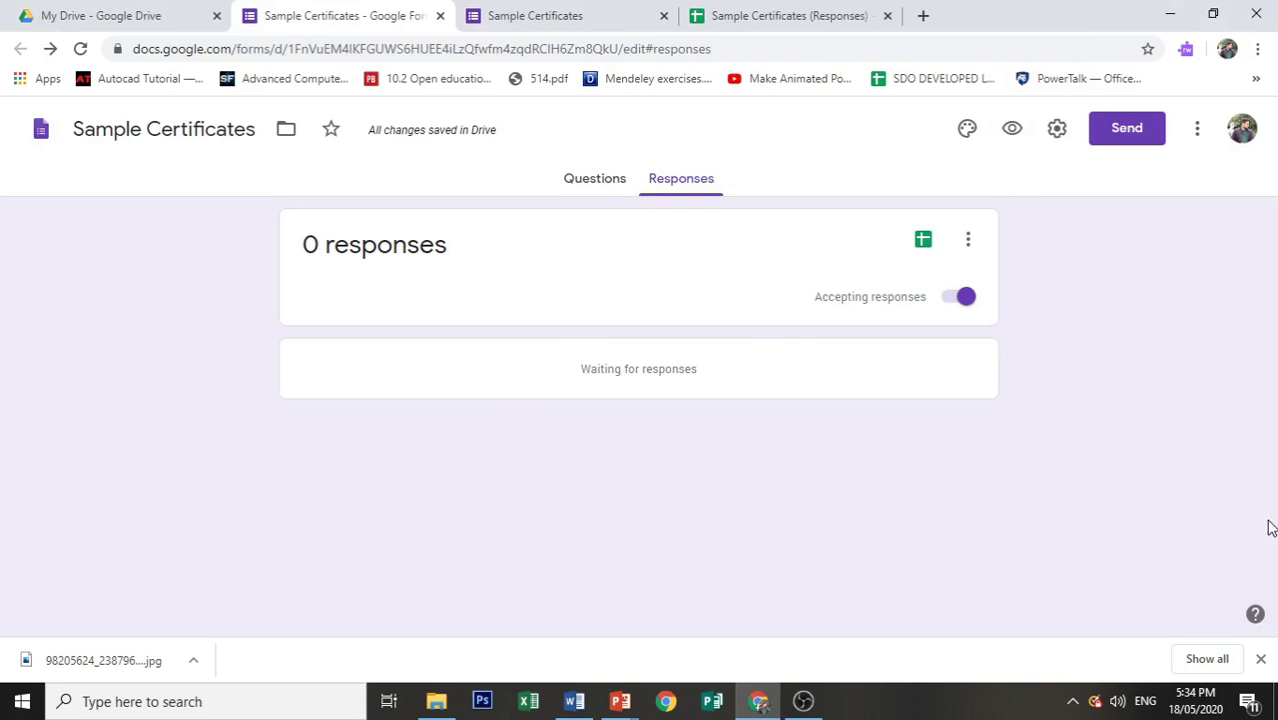
pyautogui.click(1012, 129)
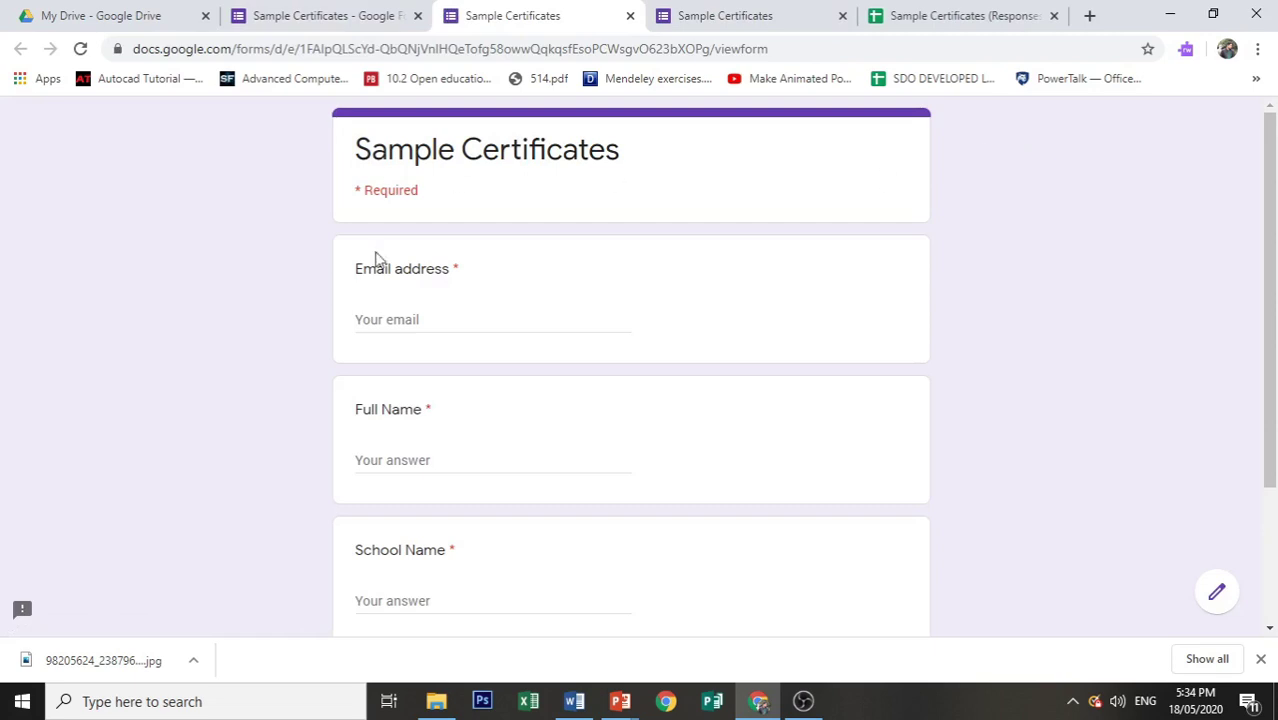
# Step: Submit a test response with the suggested email, respondent's full name, and Taal Senior High School
pyautogui.click(412, 316)
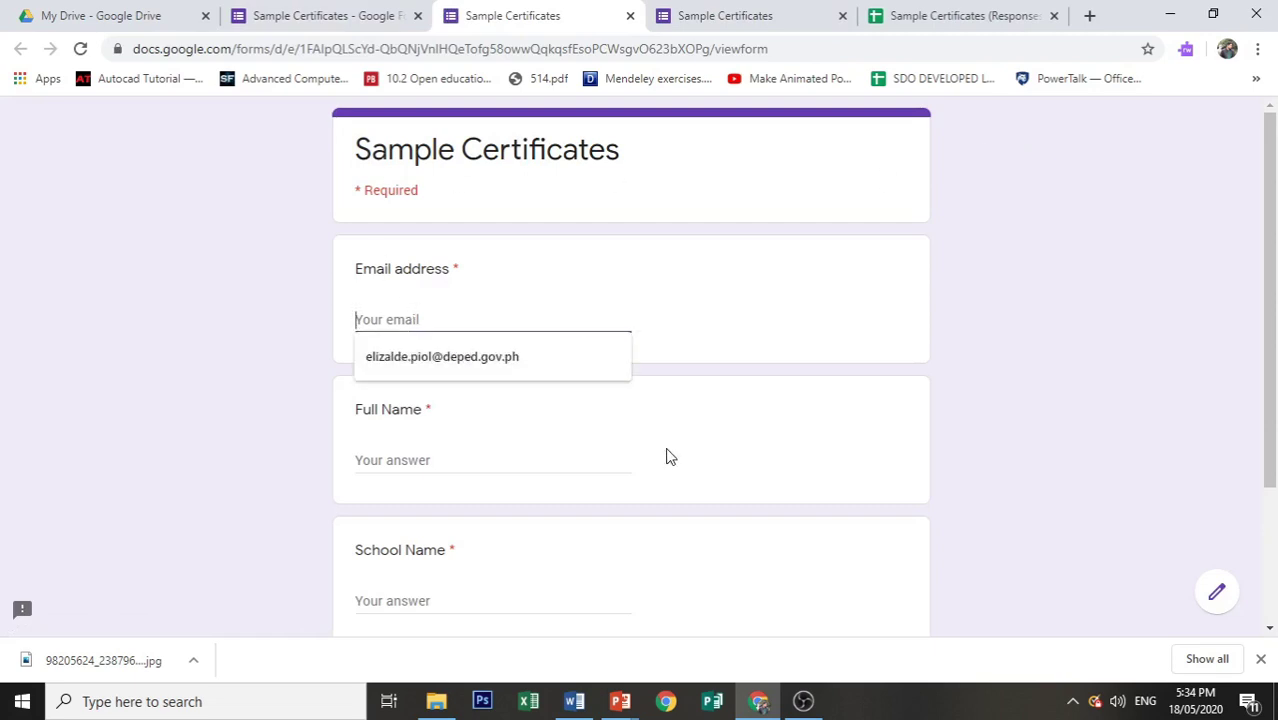
pyautogui.click(456, 358)
pyautogui.click(459, 456)
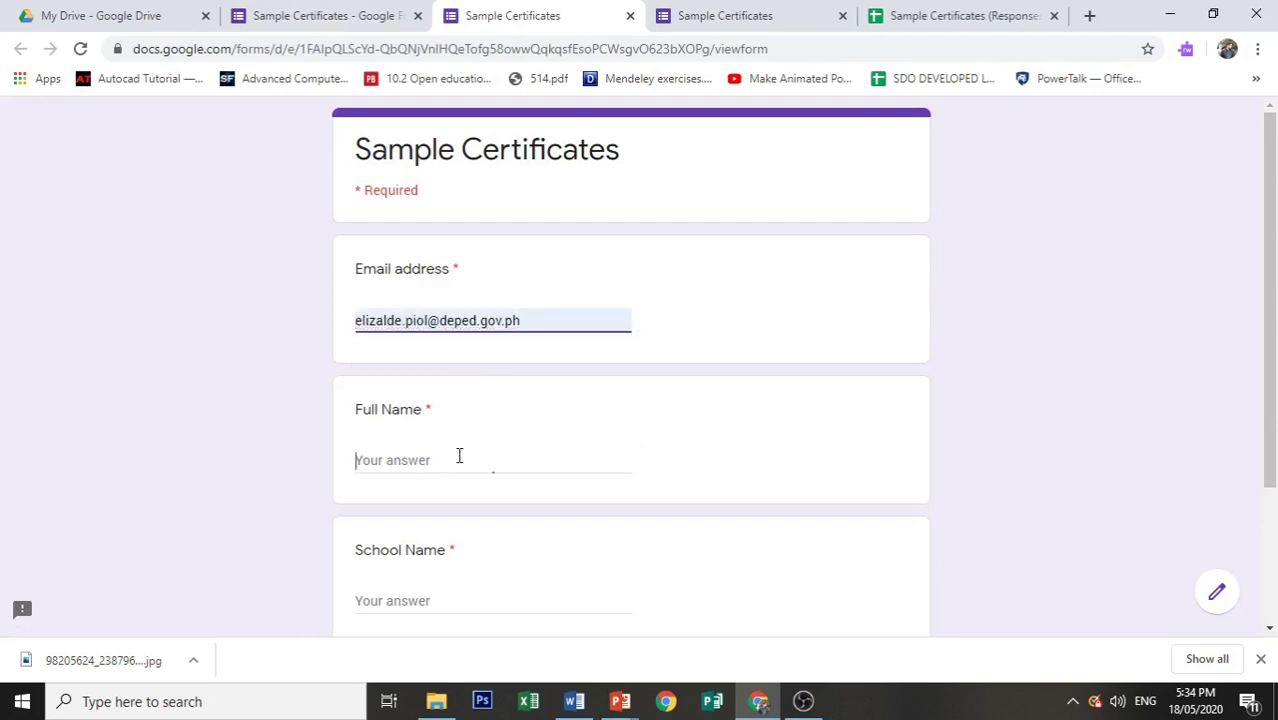
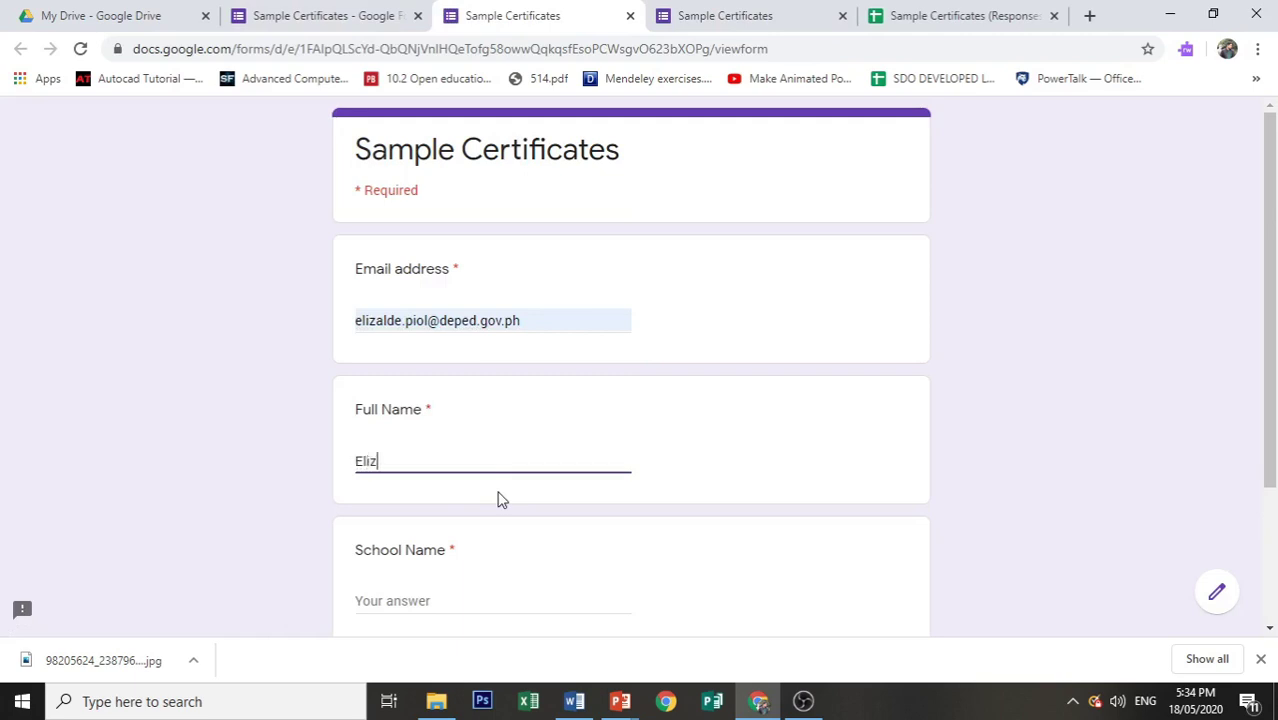
pyautogui.press('Tab')
pyautogui.write('Ta')
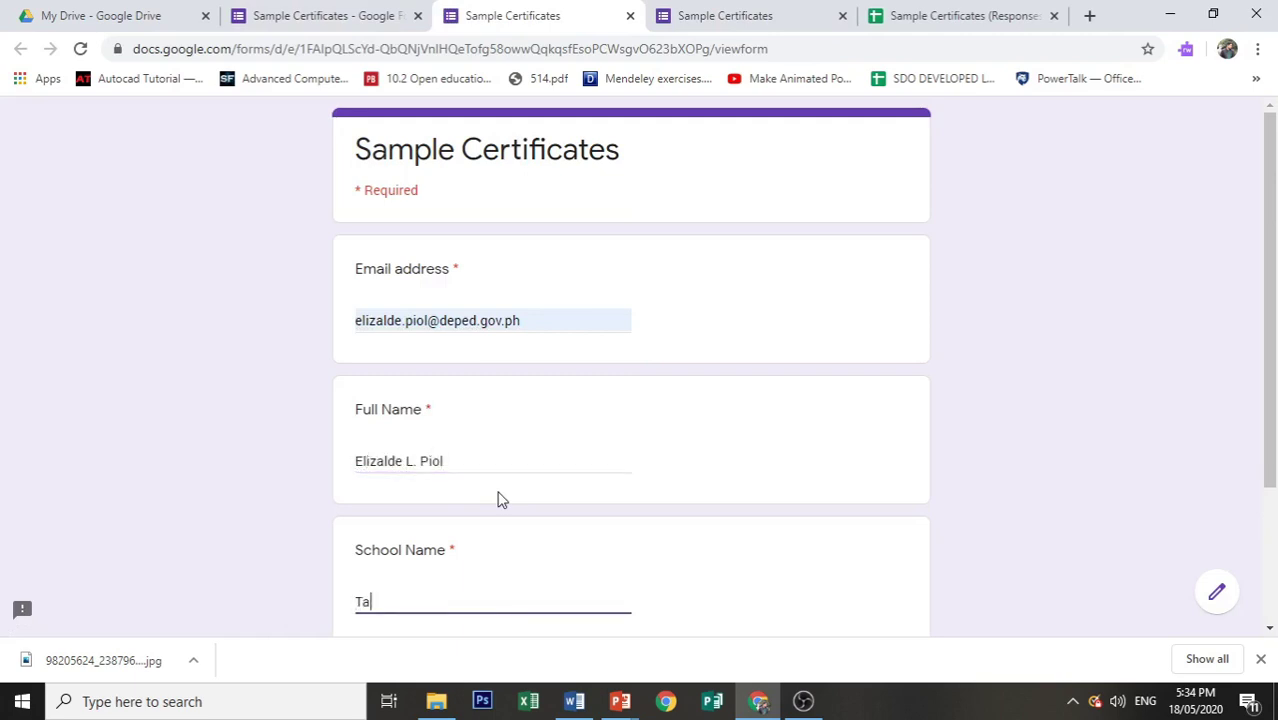
pyautogui.write('al Senior High School')
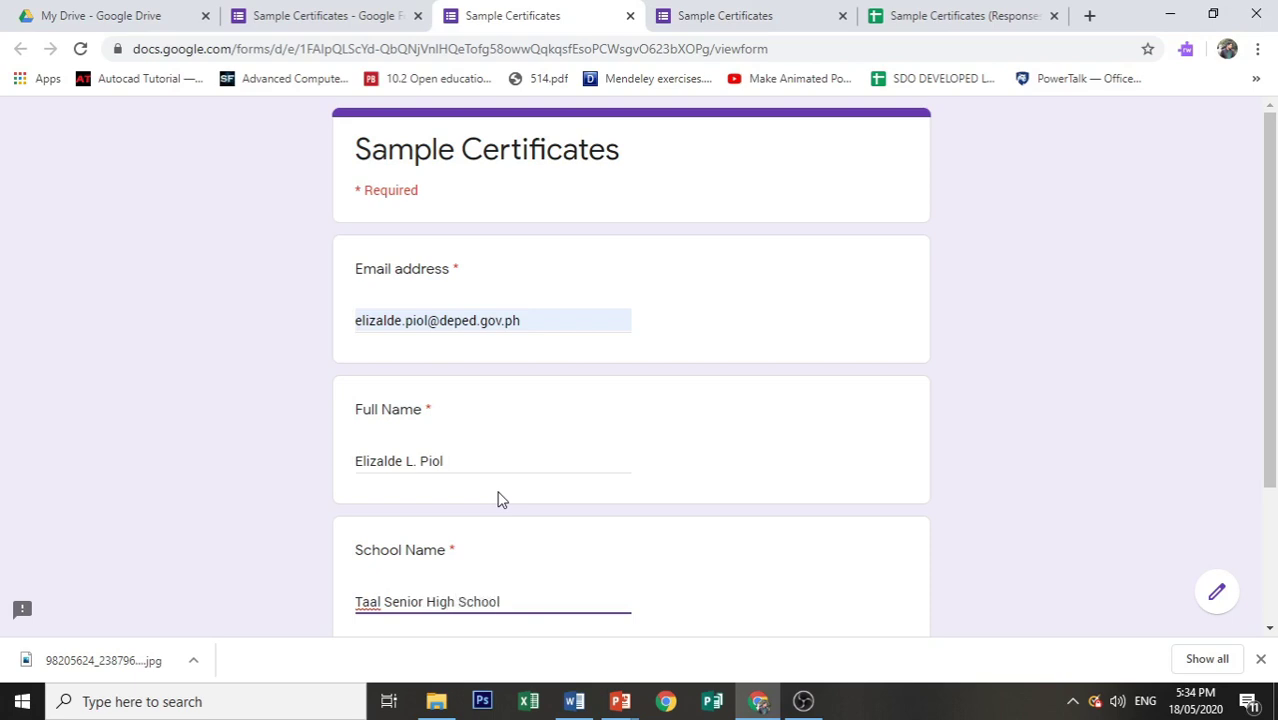
pyautogui.scroll(-2, 500, 498)
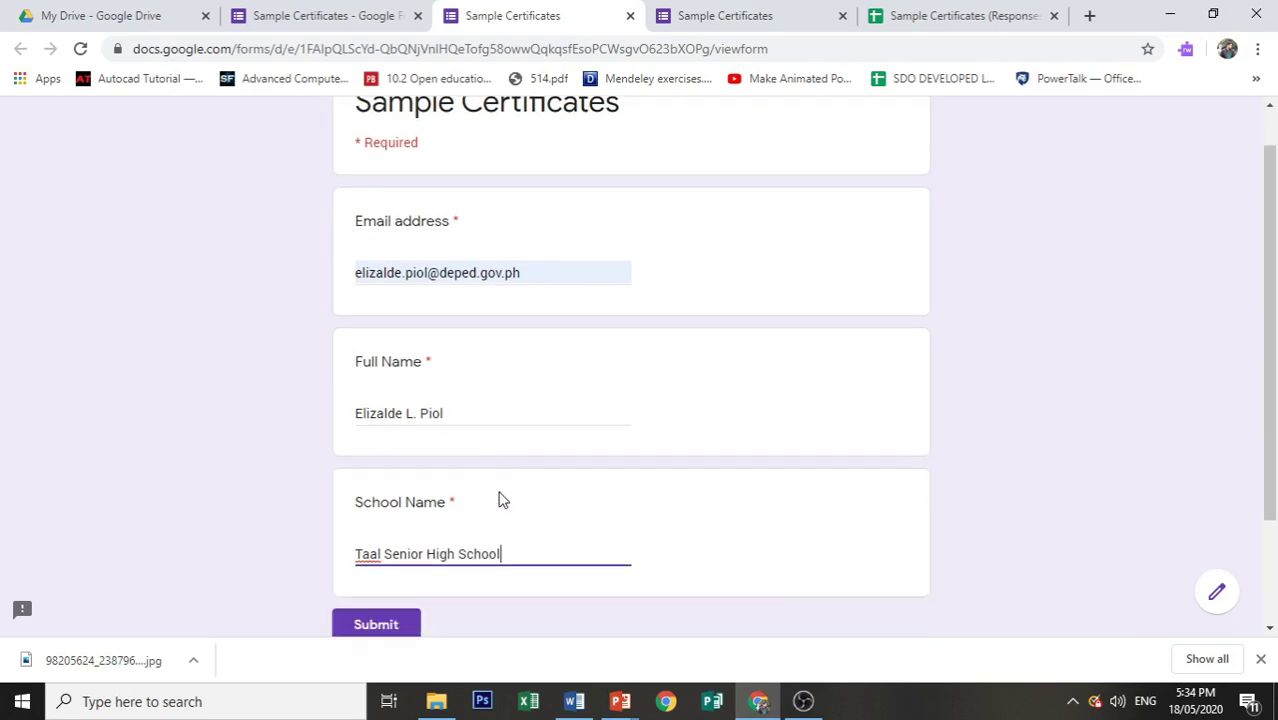
pyautogui.click(393, 490)
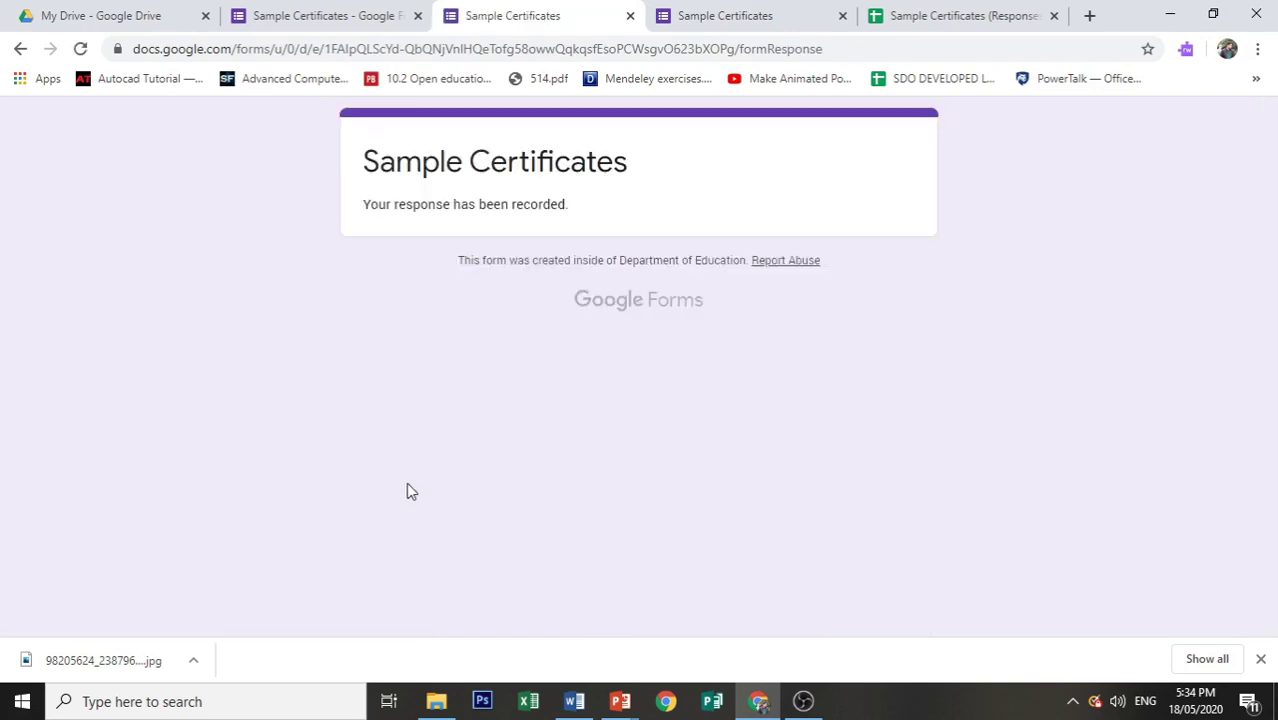
# Step: In the responses sheet, scroll to the merge columns and open the certificate PDF linked in G2
pyautogui.click(925, 14)
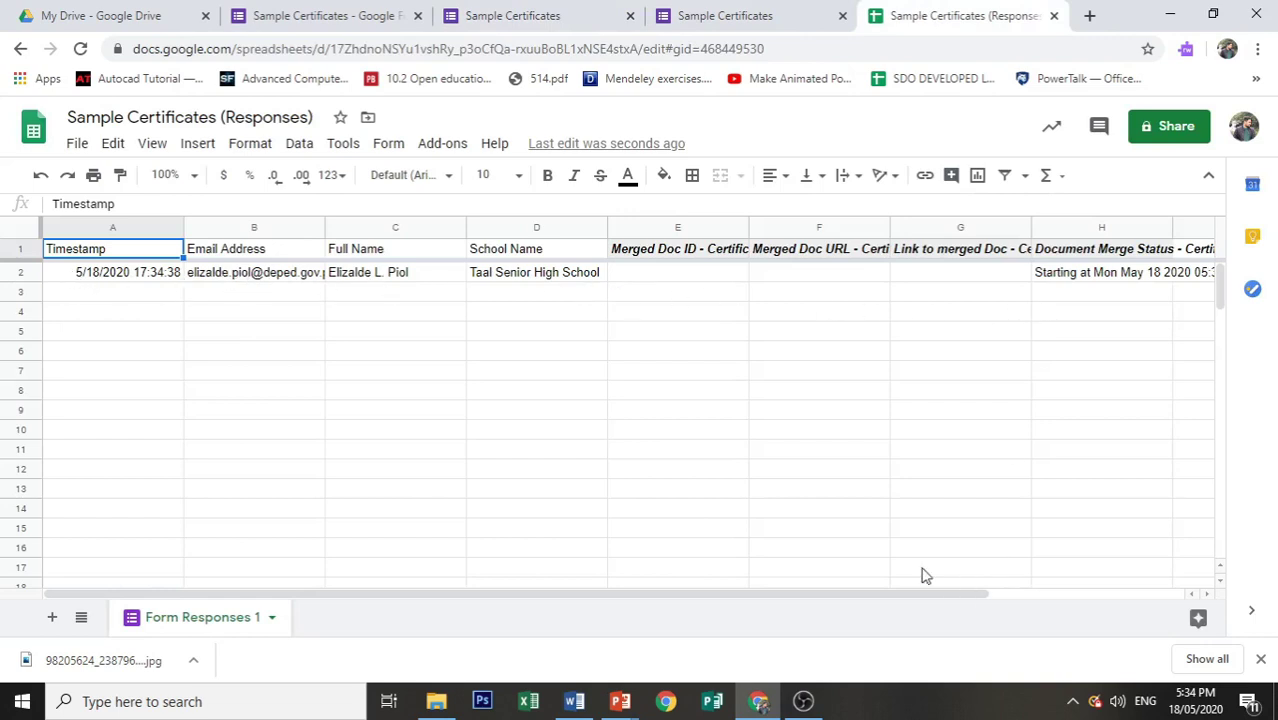
pyautogui.moveTo(933, 602); pyautogui.dragTo(1084, 605)
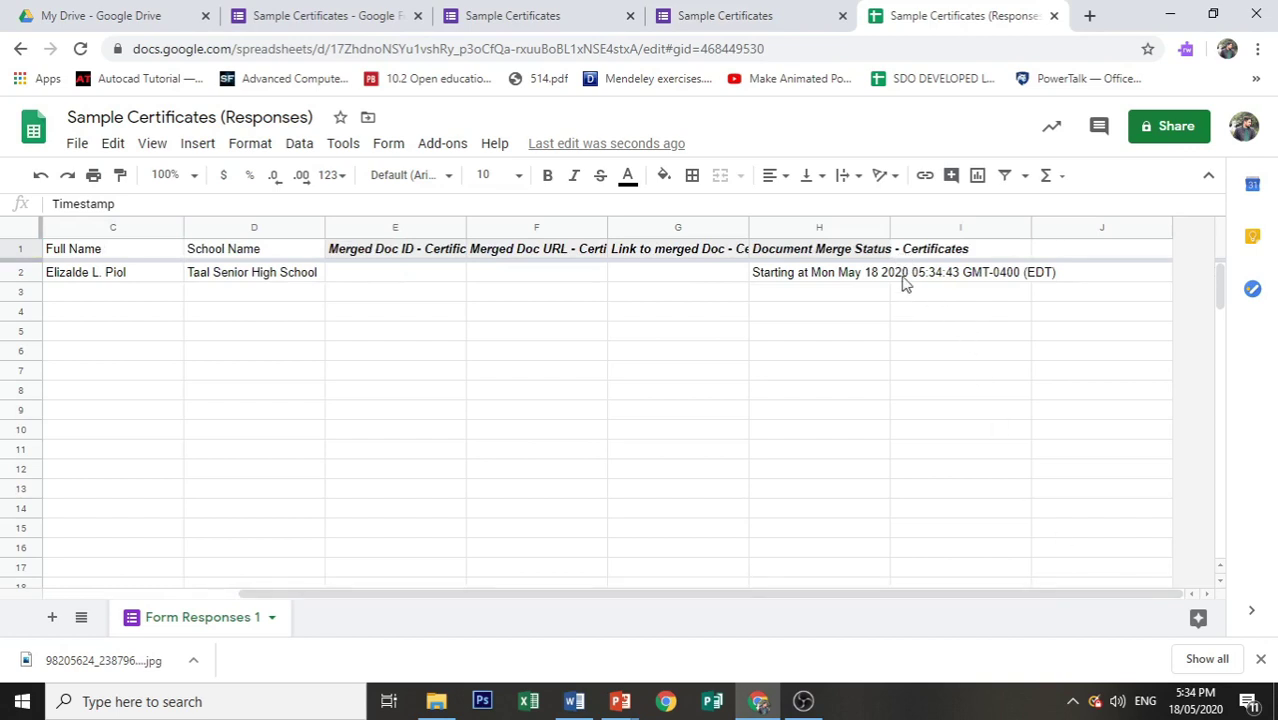
pyautogui.moveTo(680, 276)
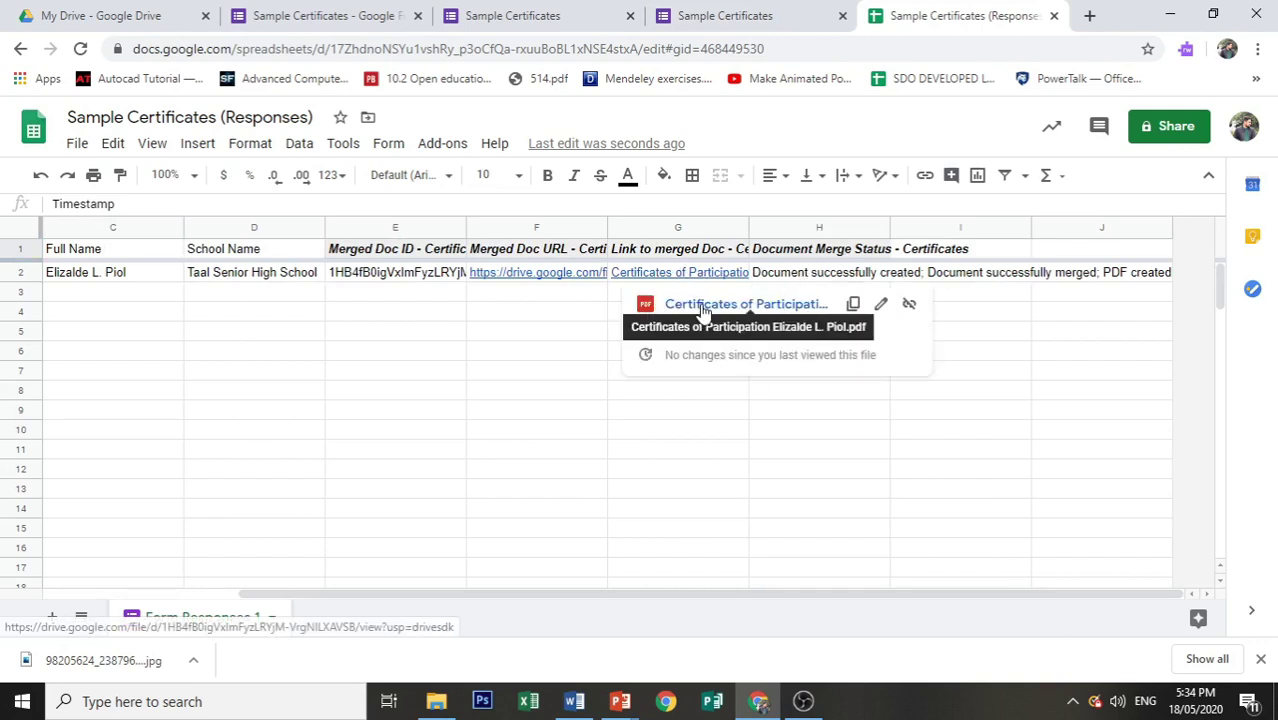
pyautogui.click(703, 311)
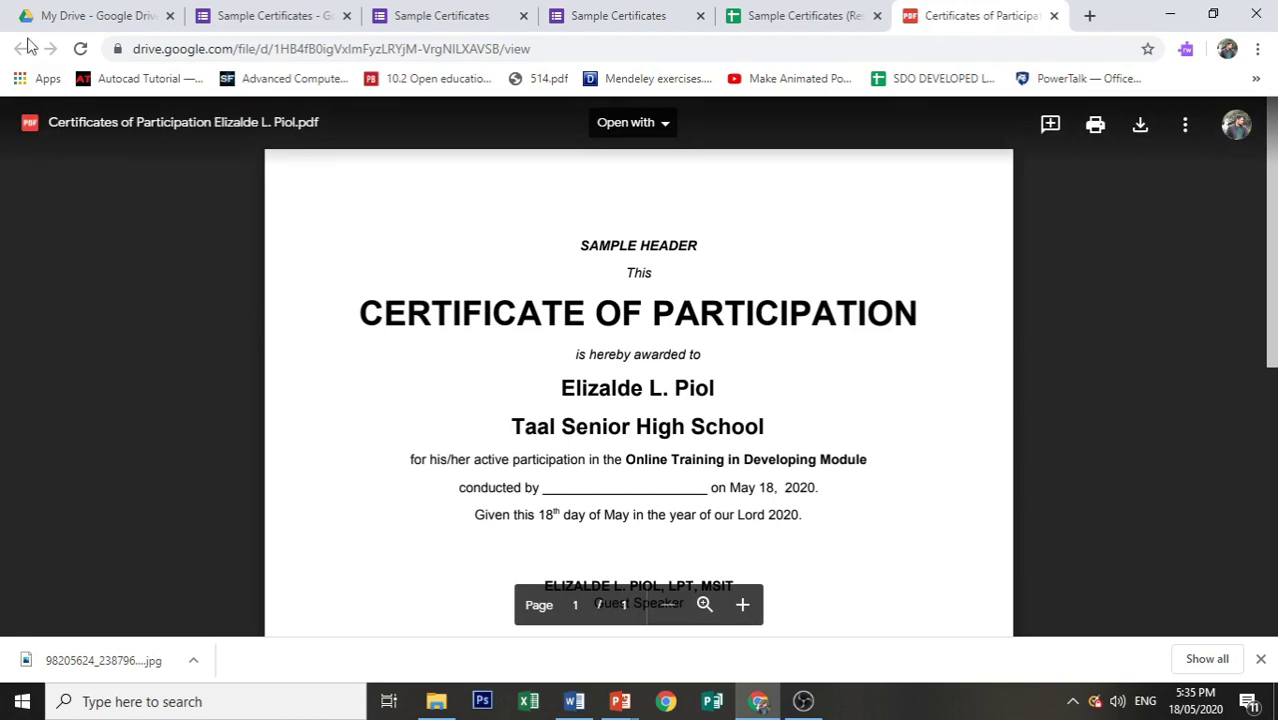
# Step: Return to My Drive and open the Student Certificates folder
pyautogui.click(106, 14)
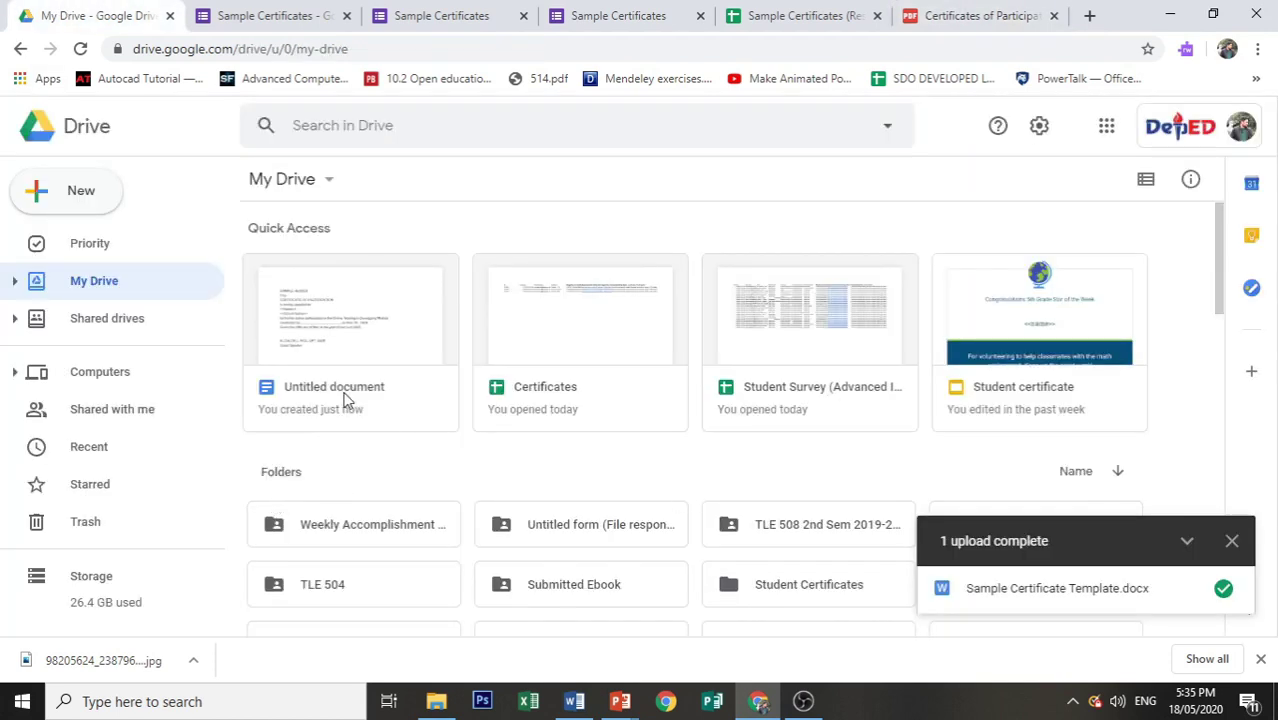
pyautogui.scroll(-2, 345, 397)
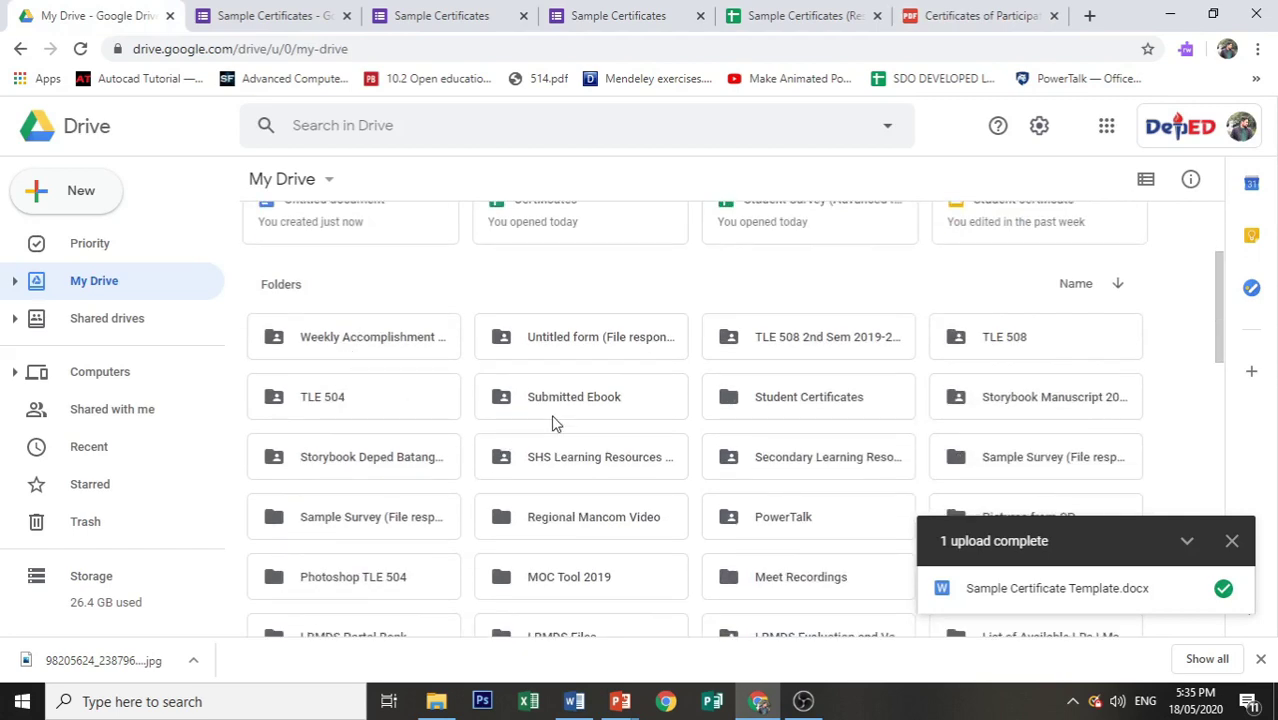
pyautogui.doubleClick(785, 399)
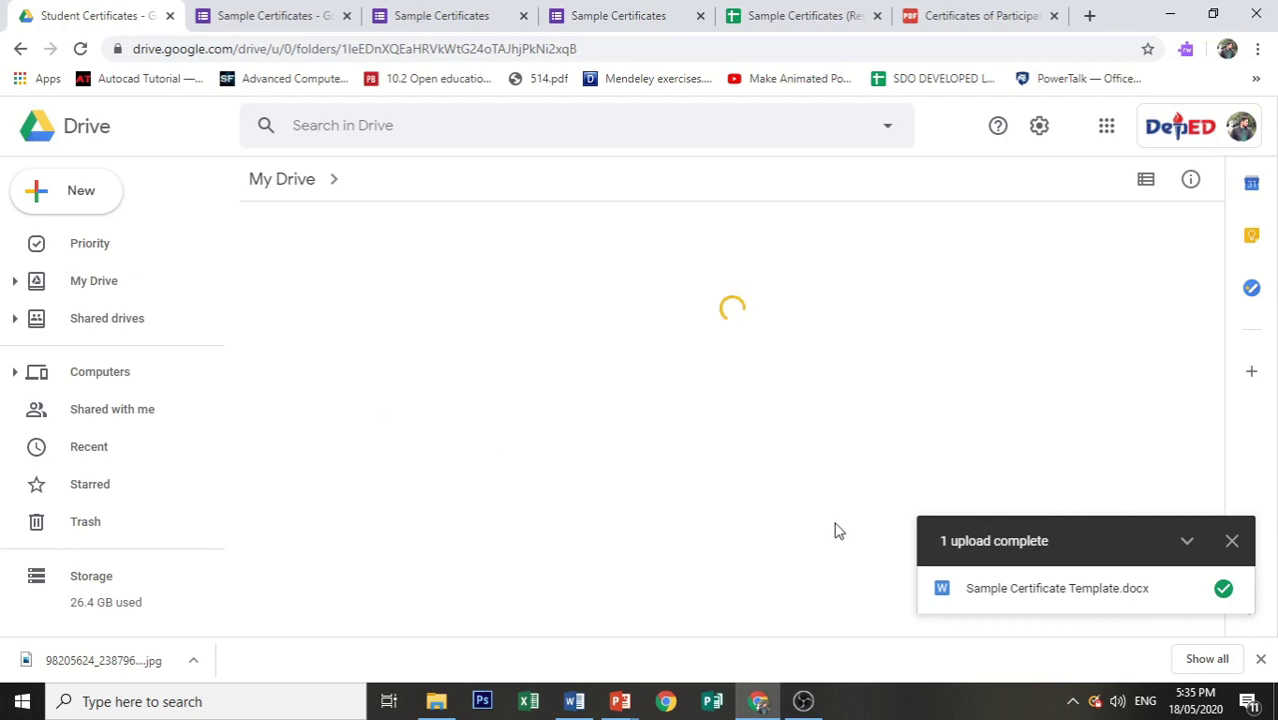
# Step: Check the <<Name>> and <<School Name>> placeholders in the Word certificate template, then return to the Drive folder
pyautogui.click(574, 700)
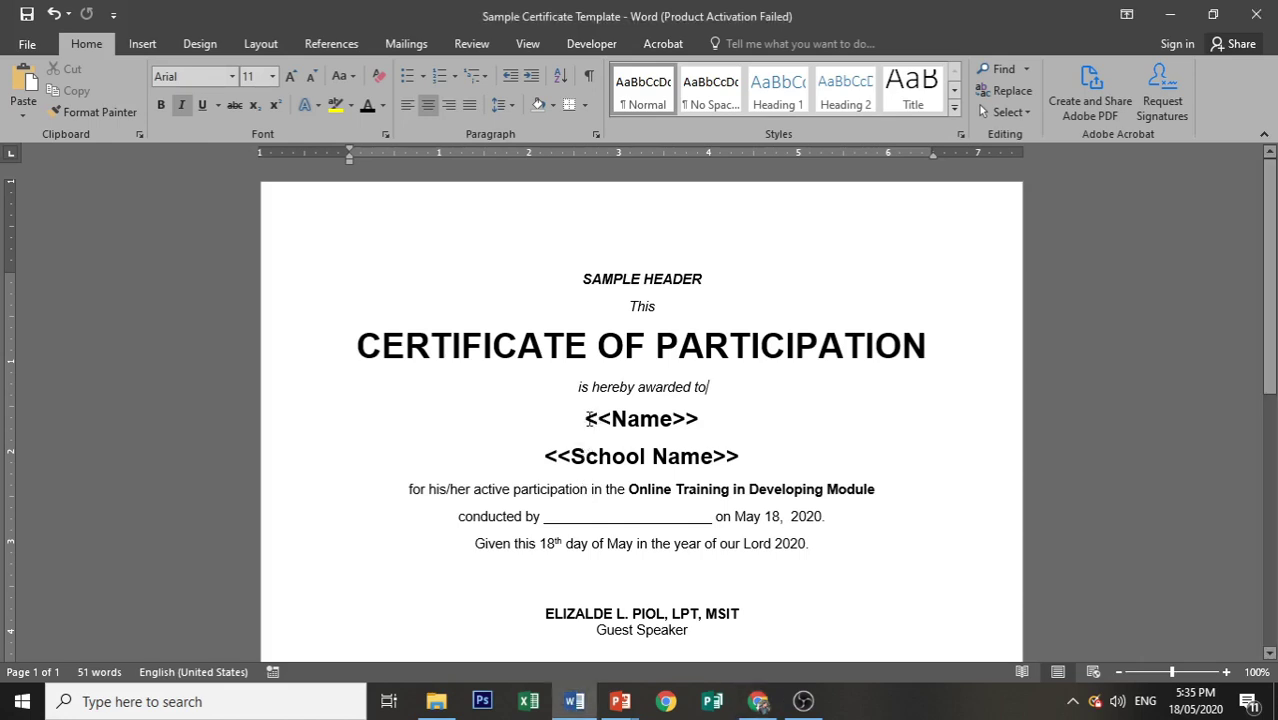
pyautogui.moveTo(589, 418); pyautogui.dragTo(609, 419)
pyautogui.moveTo(733, 417); pyautogui.dragTo(662, 418)
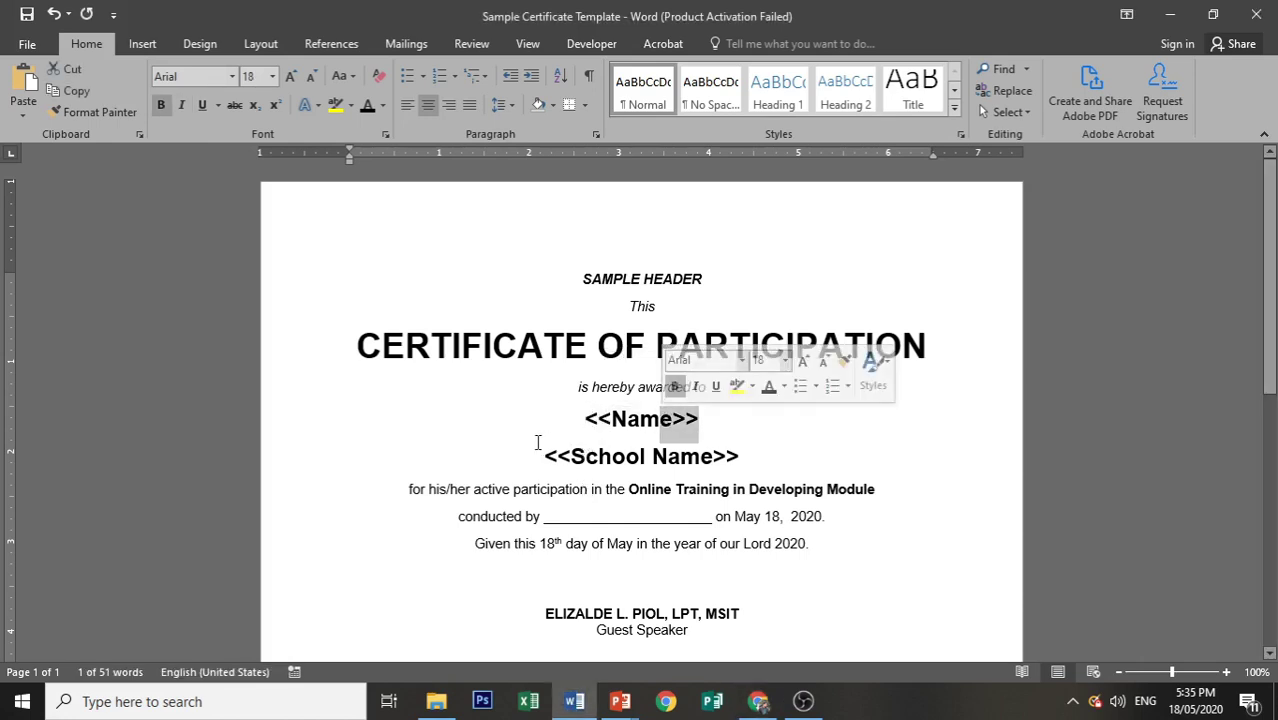
pyautogui.moveTo(544, 452); pyautogui.dragTo(558, 462)
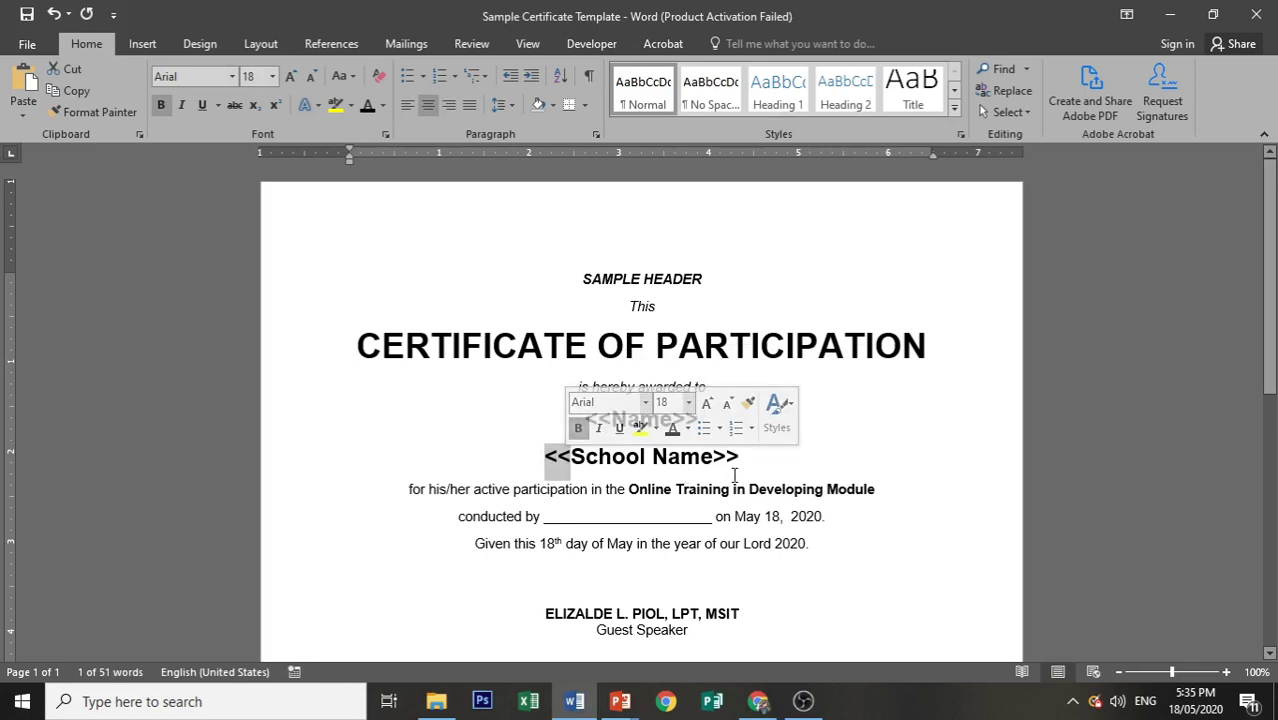
pyautogui.press('End')
pyautogui.hotkey('shift', 'Left')
pyautogui.hotkey('shift', 'Left')
pyautogui.moveTo(583, 421); pyautogui.dragTo(672, 430)
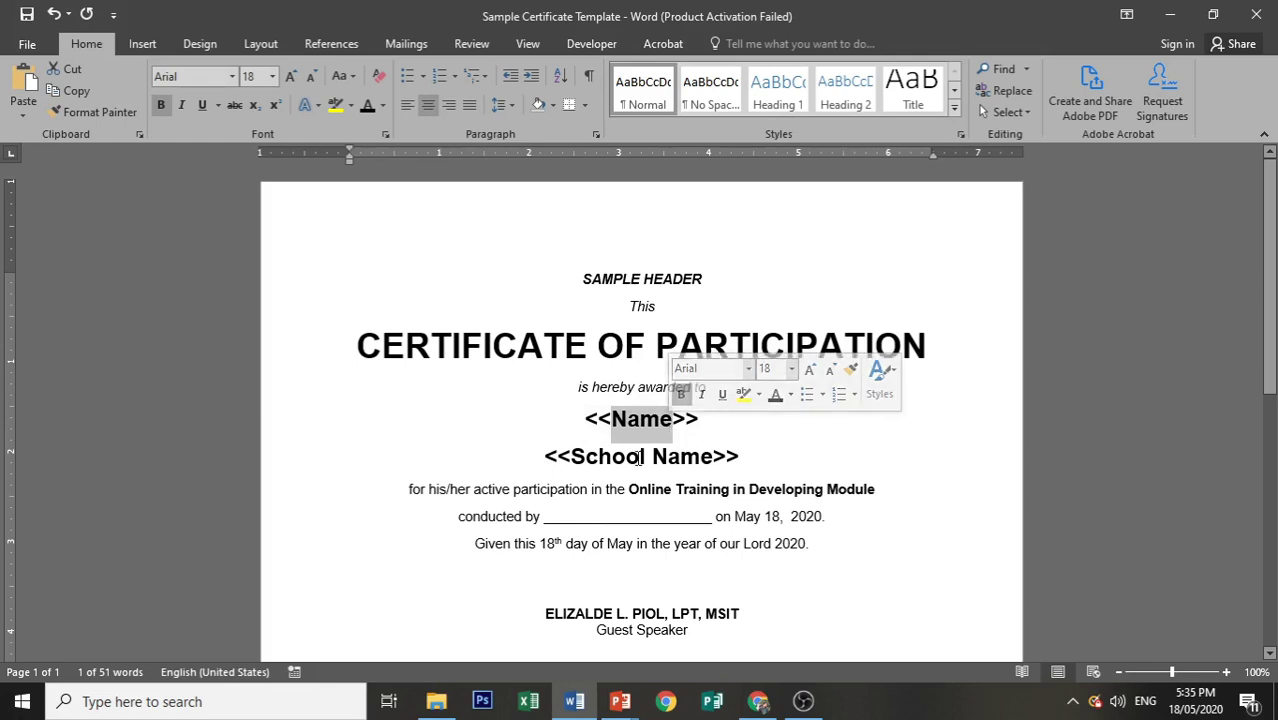
pyautogui.click(758, 701)
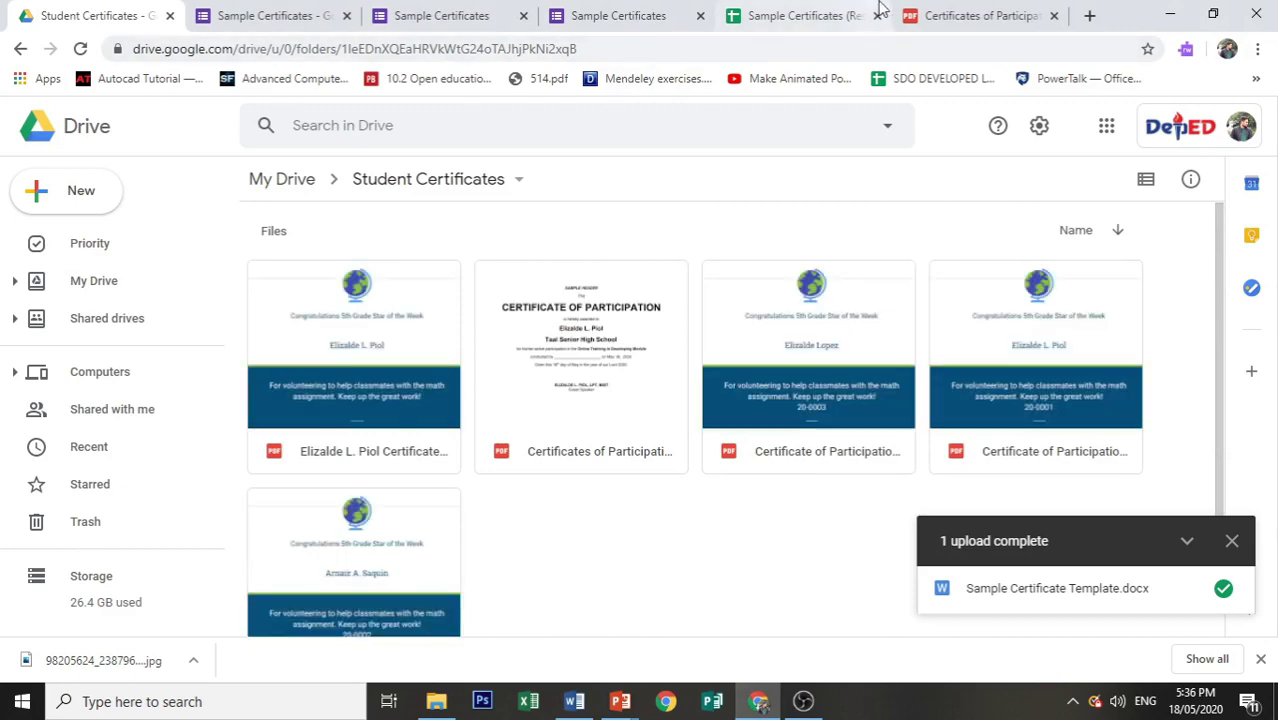
# Step: Review the generated Certificate of Participation PDF with the respondent's name and Taal Senior High School
pyautogui.click(928, 12)
pyautogui.scroll(-3, 623, 411)
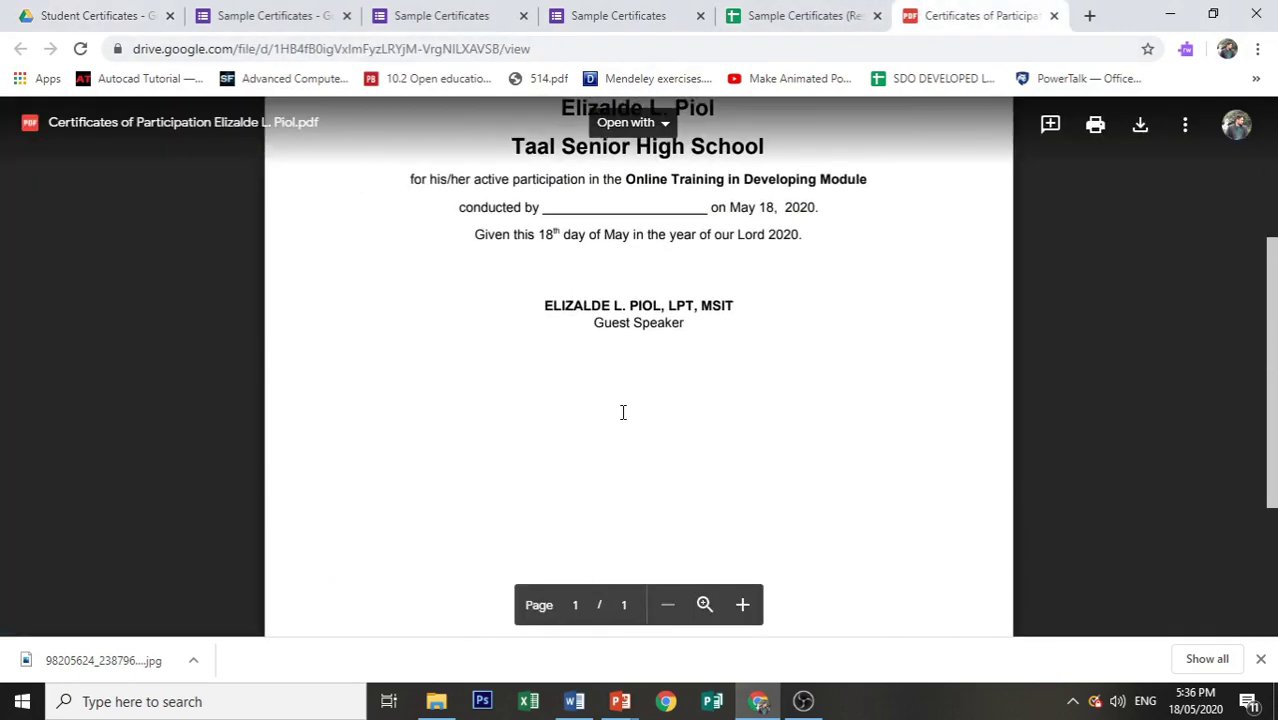
pyautogui.scroll(3, 623, 411)
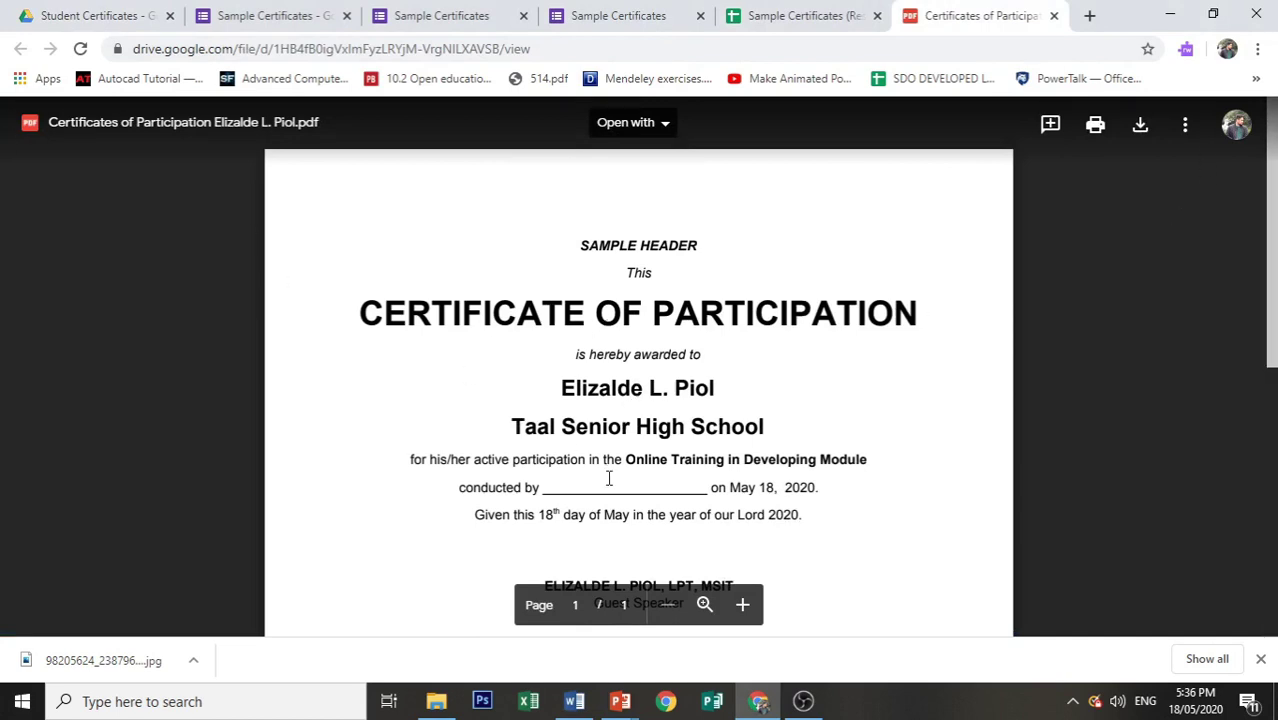
pyautogui.scroll(-3, 619, 379)
pyautogui.scroll(3, 621, 378)
pyautogui.click(800, 58)
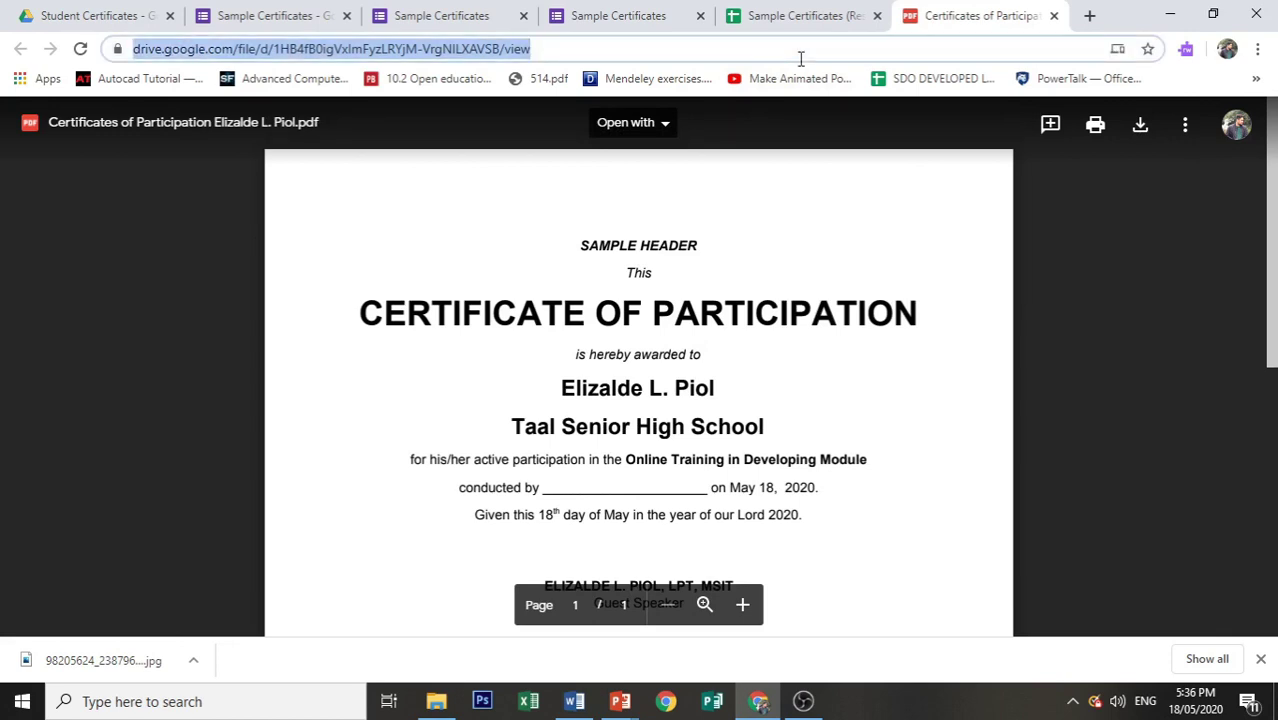
# Step: Open the noreply certificate email and its PDF attachment in Gmail, then return to the responses spreadsheet
pyautogui.write('g')
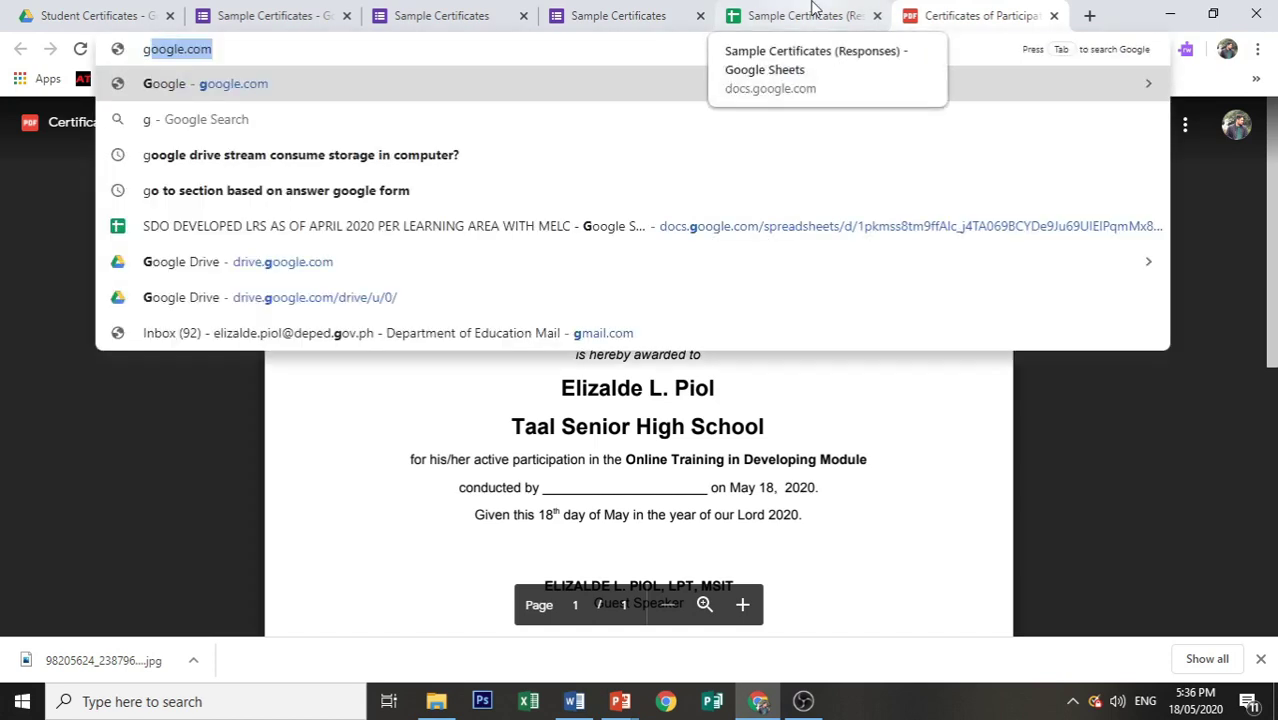
pyautogui.write('mail')
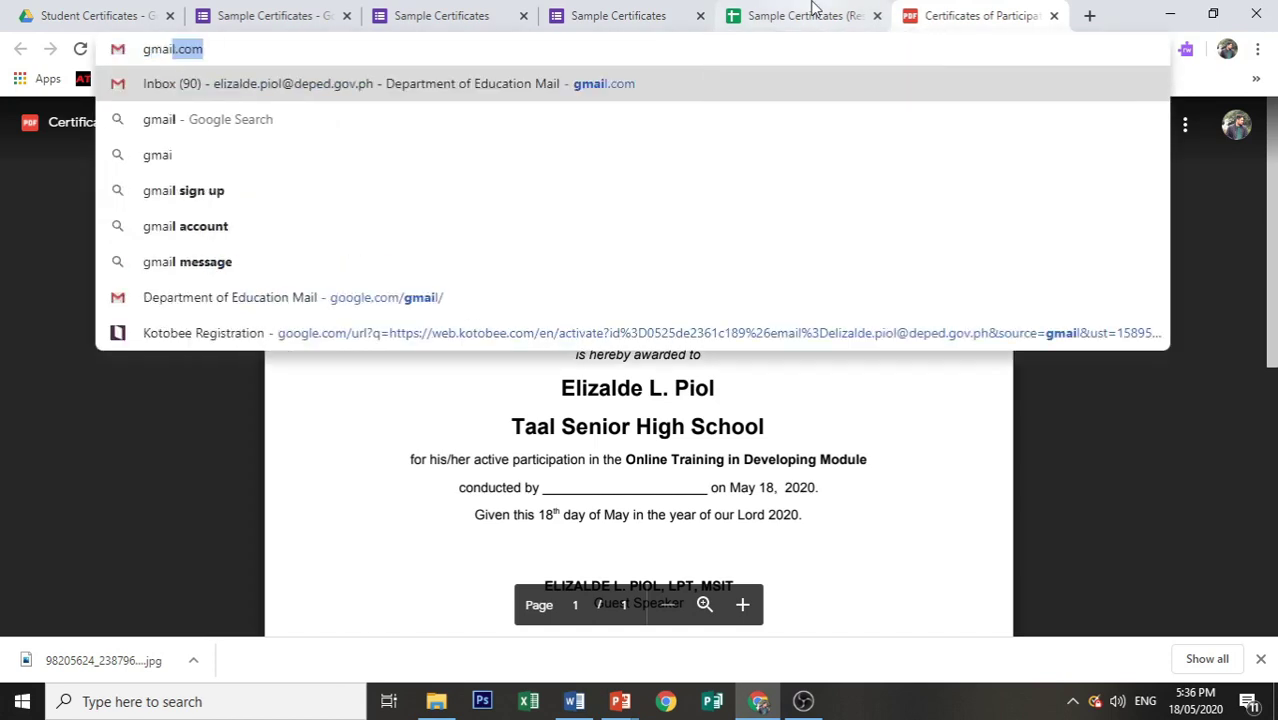
pyautogui.press('Return')
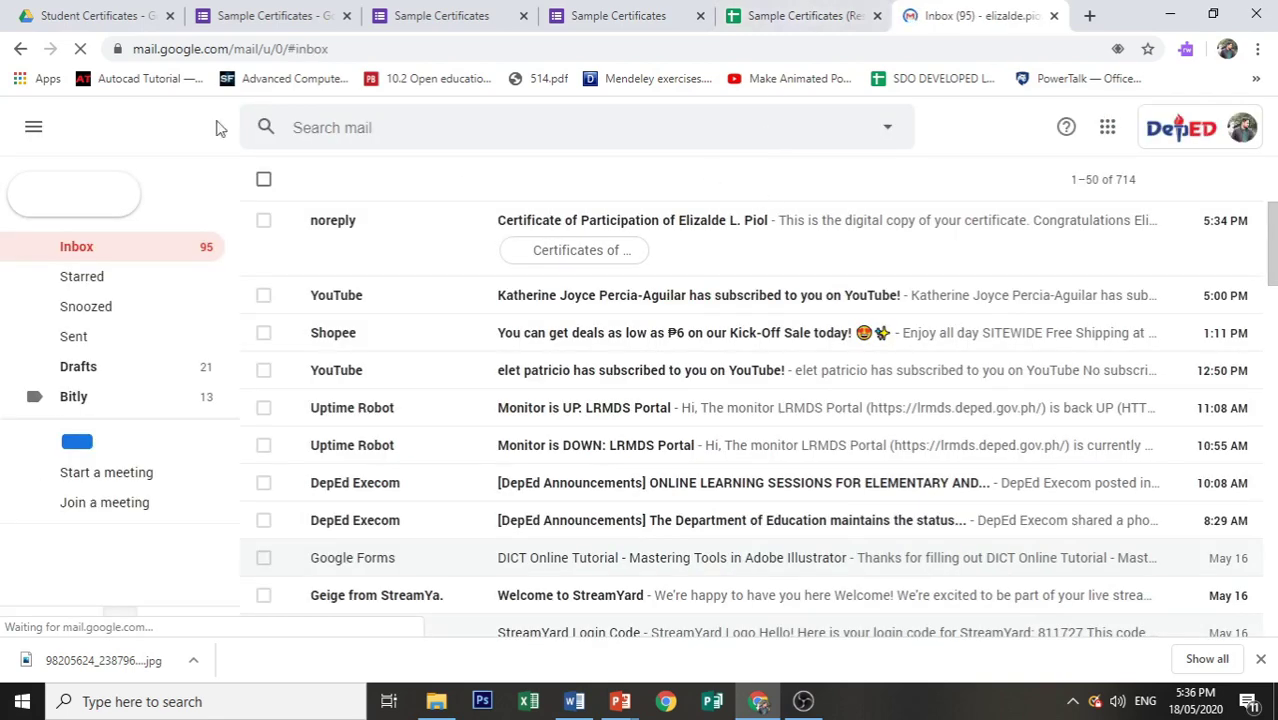
pyautogui.click(433, 237)
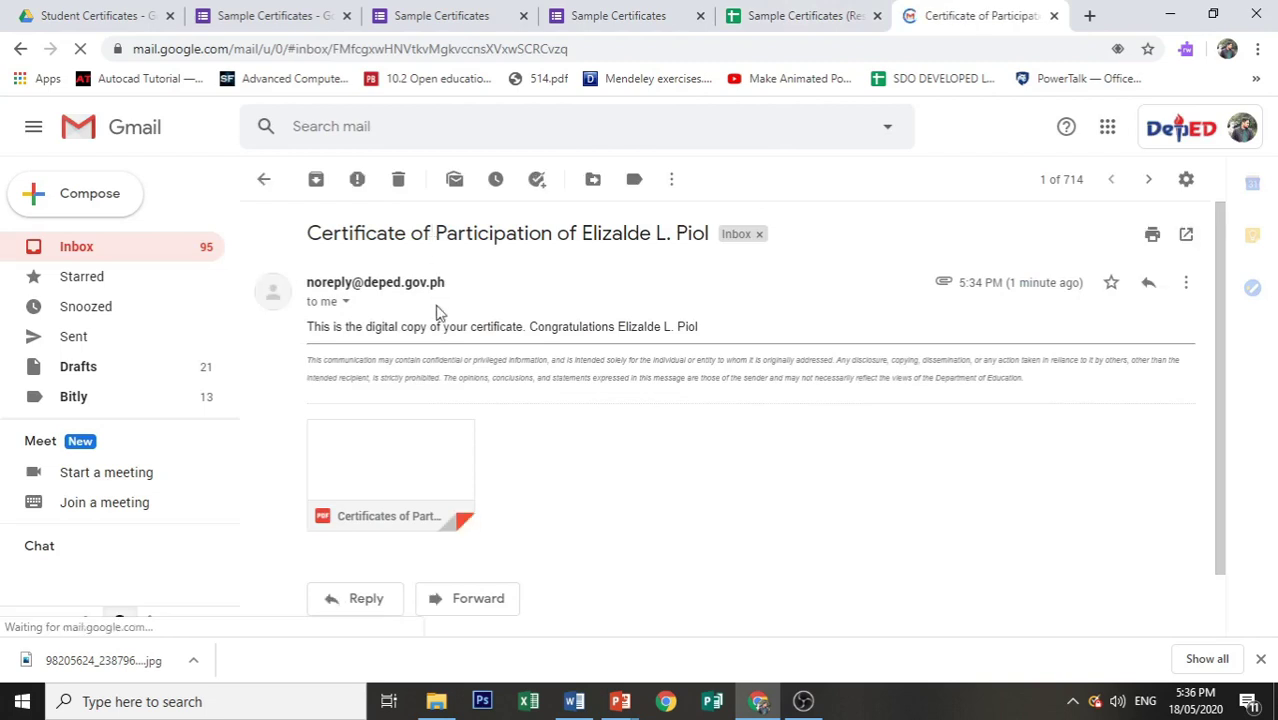
pyautogui.scroll(-1, 450, 450)
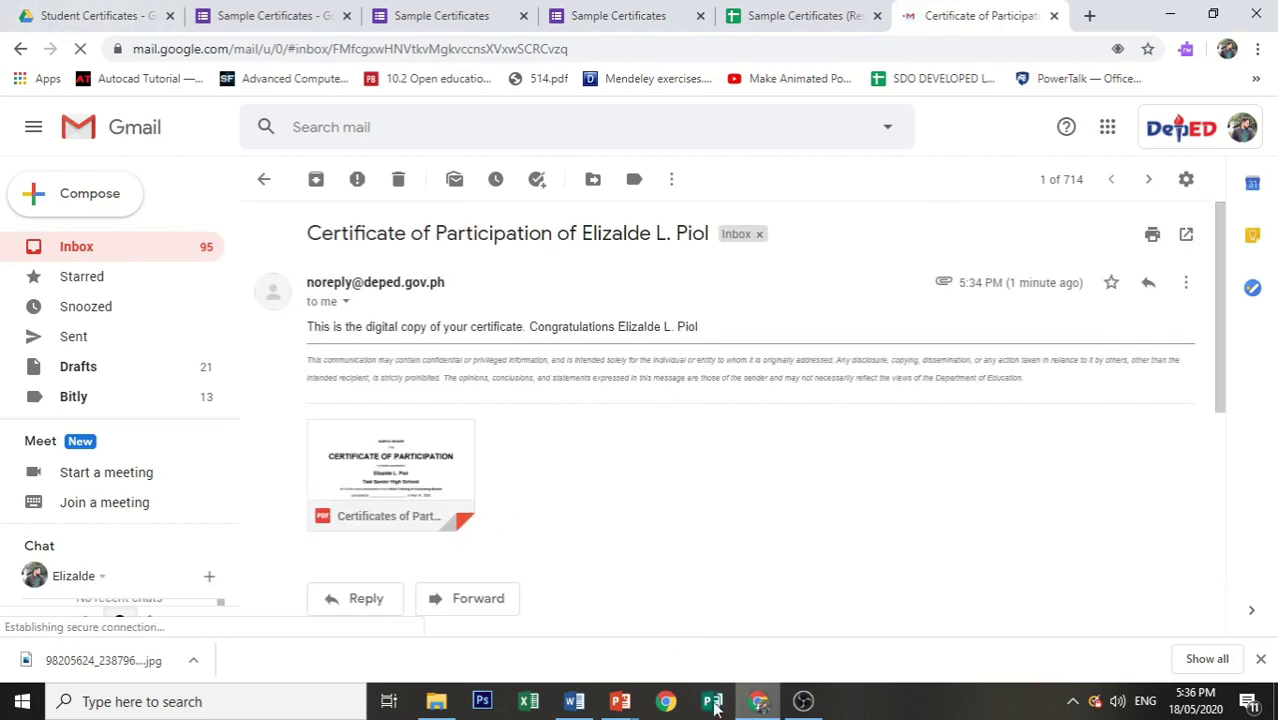
pyautogui.click(786, 10)
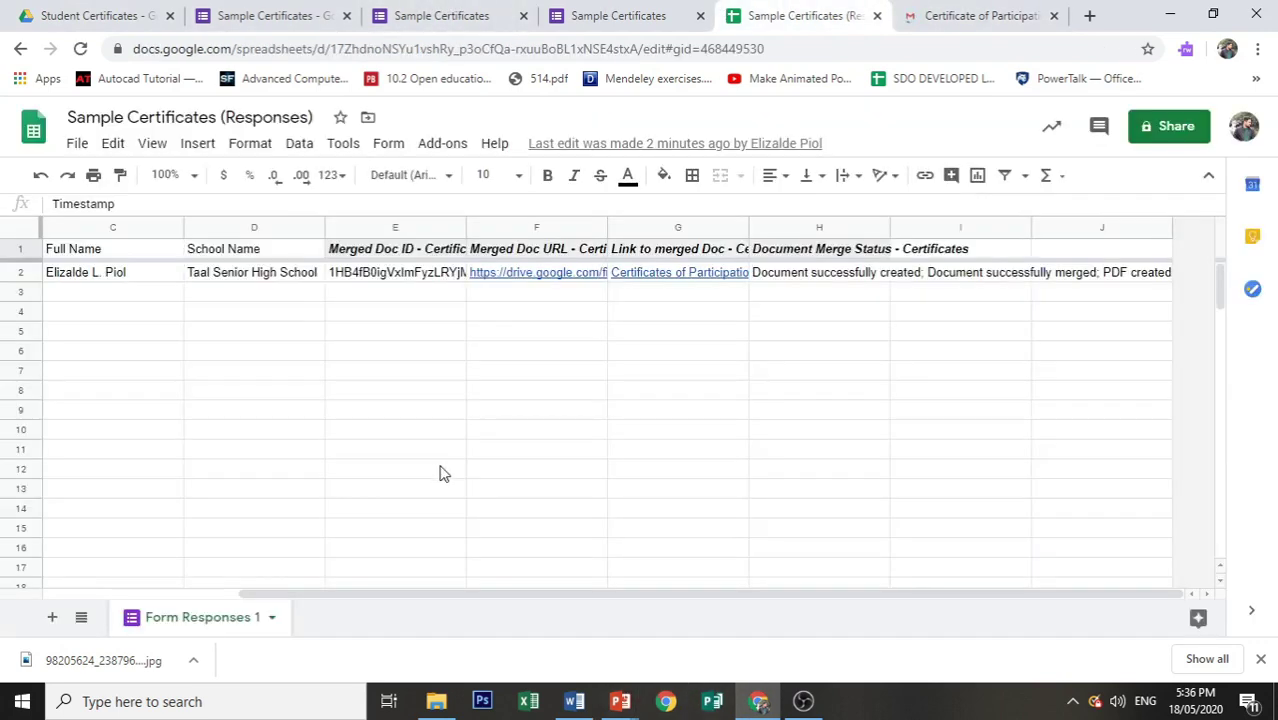